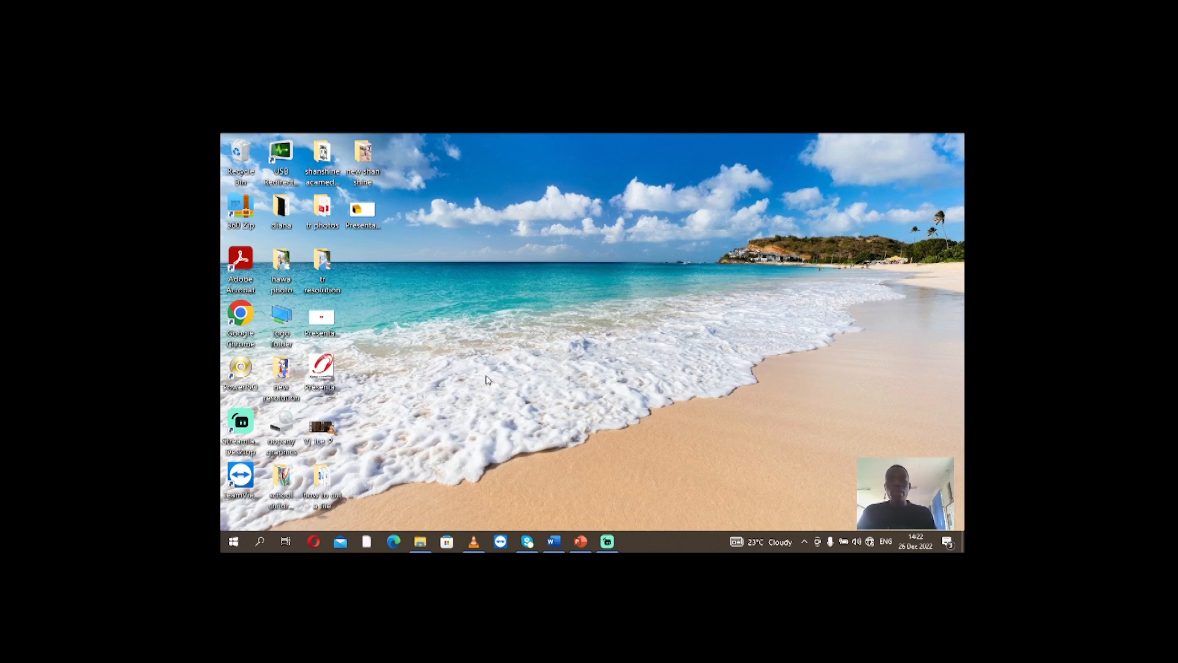
Open Word and create a new blank document
click(235, 543)
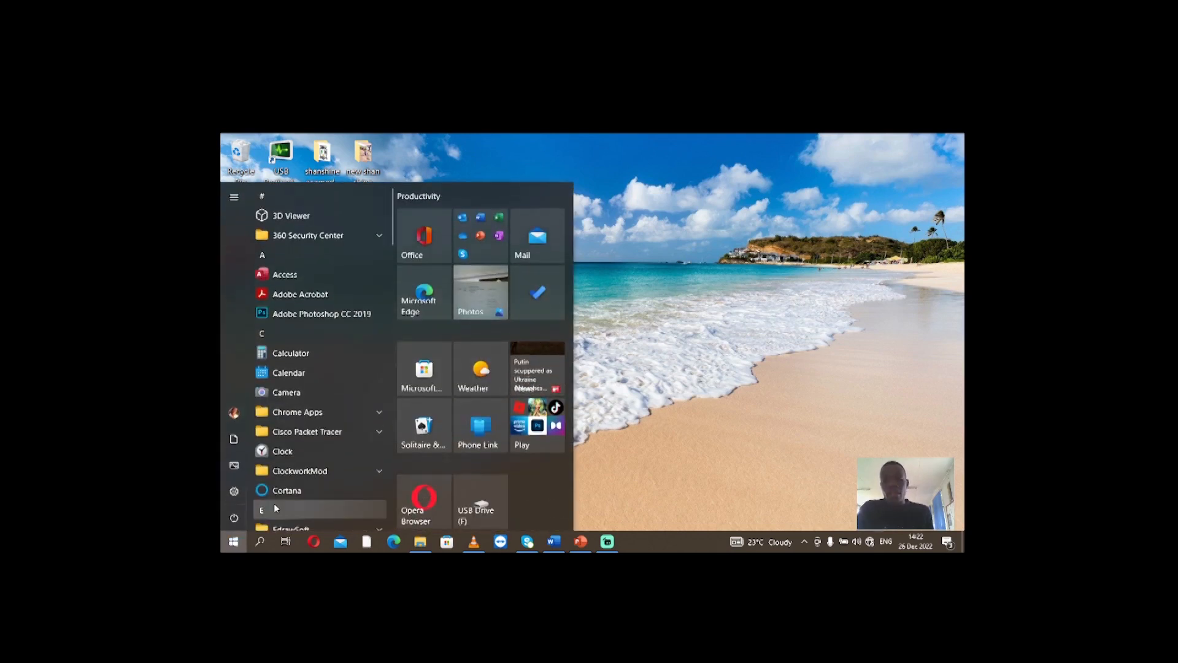
text(WOR)
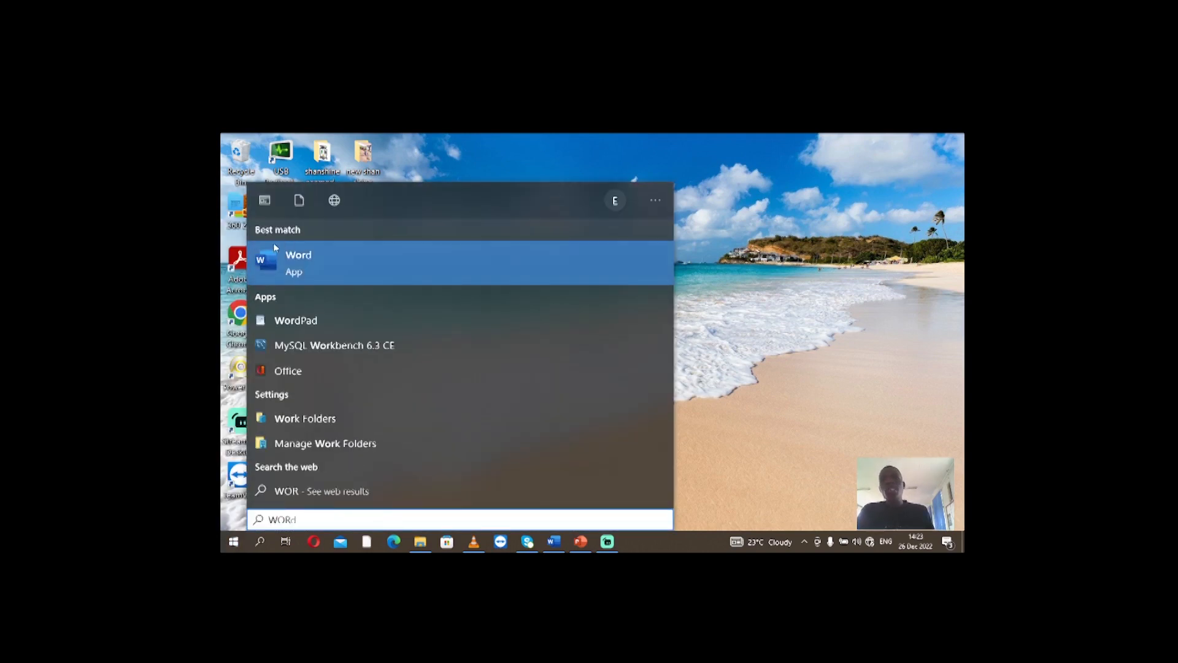
click(302, 269)
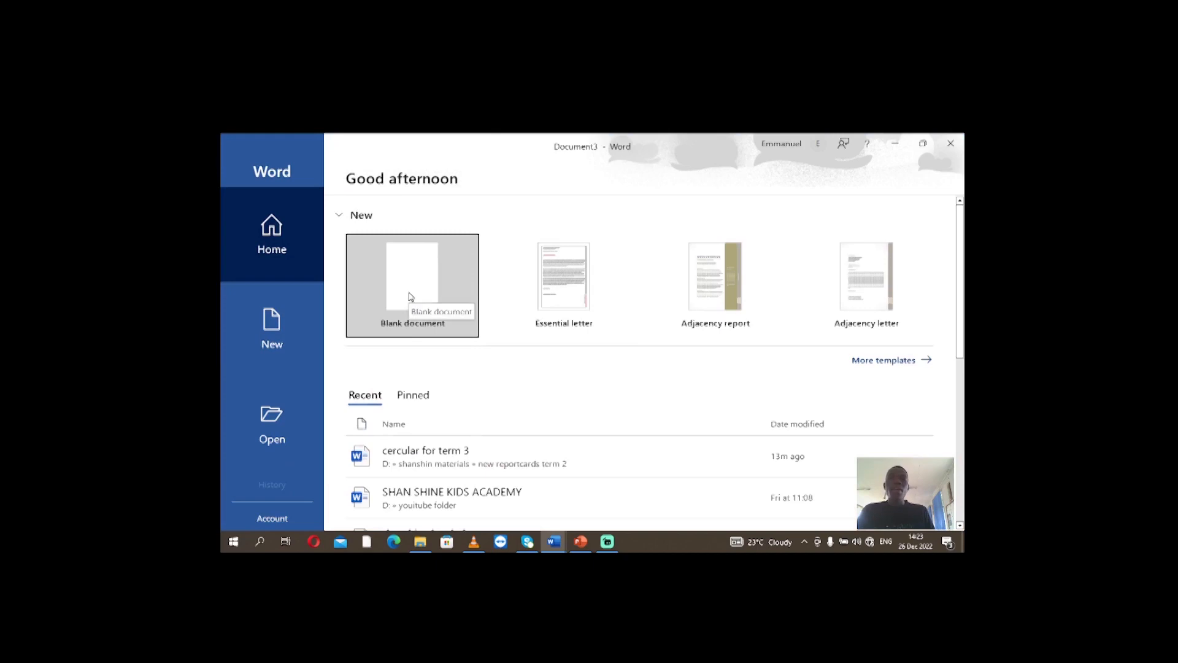
click(416, 286)
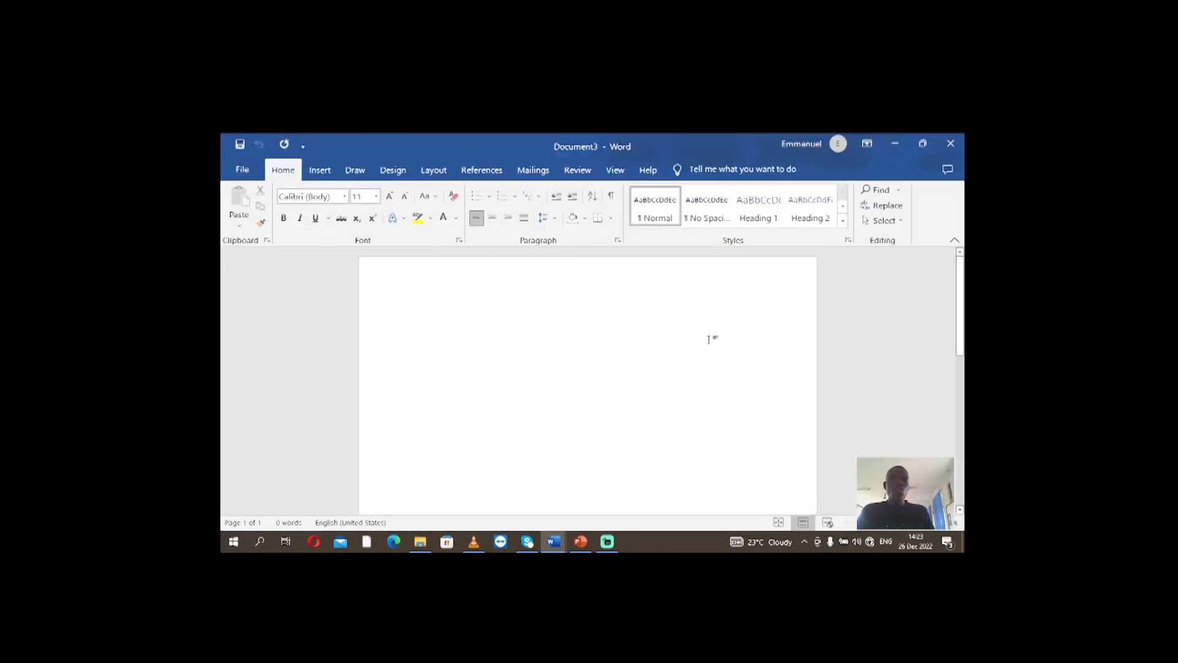
drag(961, 318, 962, 319)
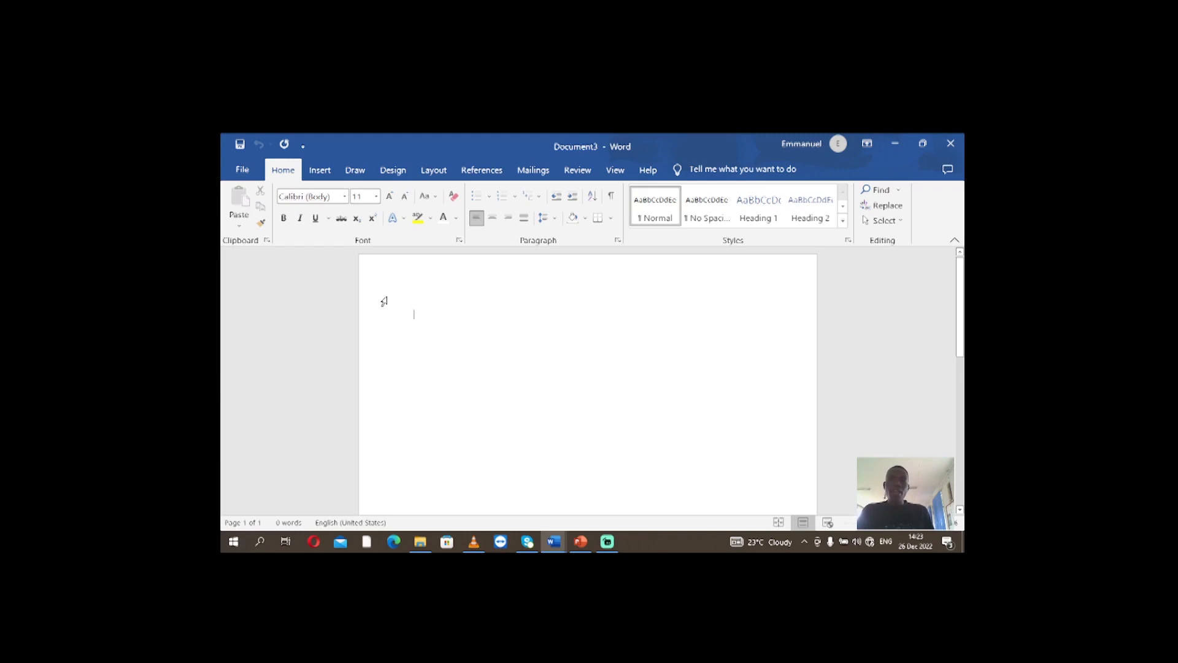
Insert the pictures billionaire, broken car and broken-down-car from this device into the document together
click(331, 175)
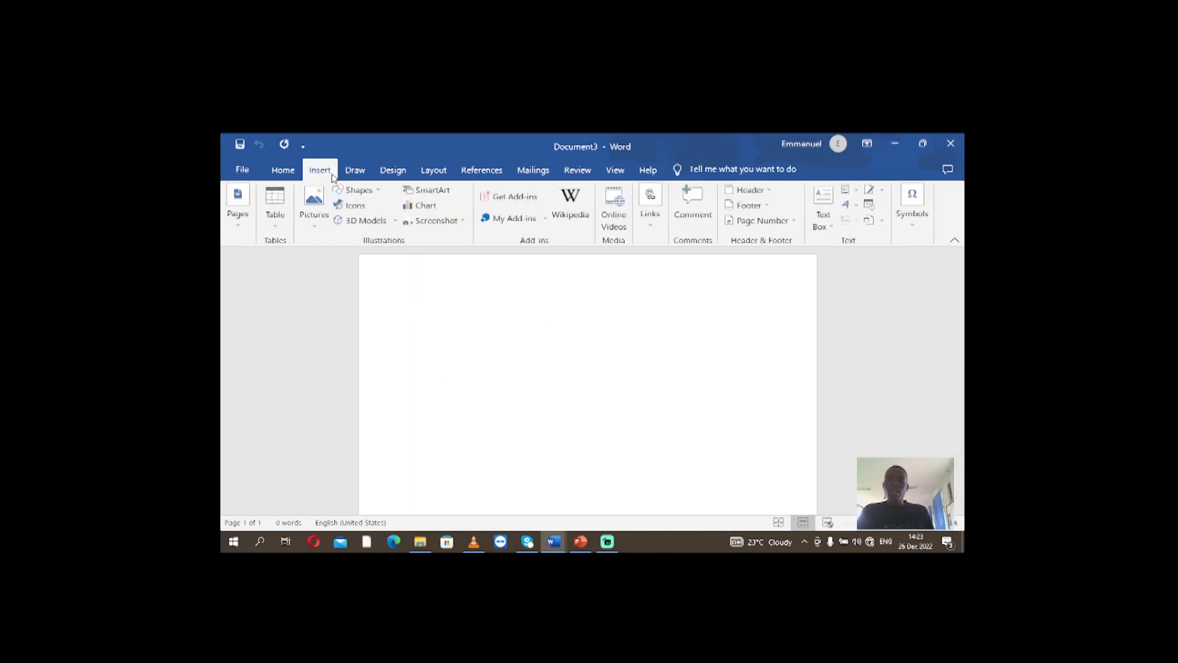
click(318, 228)
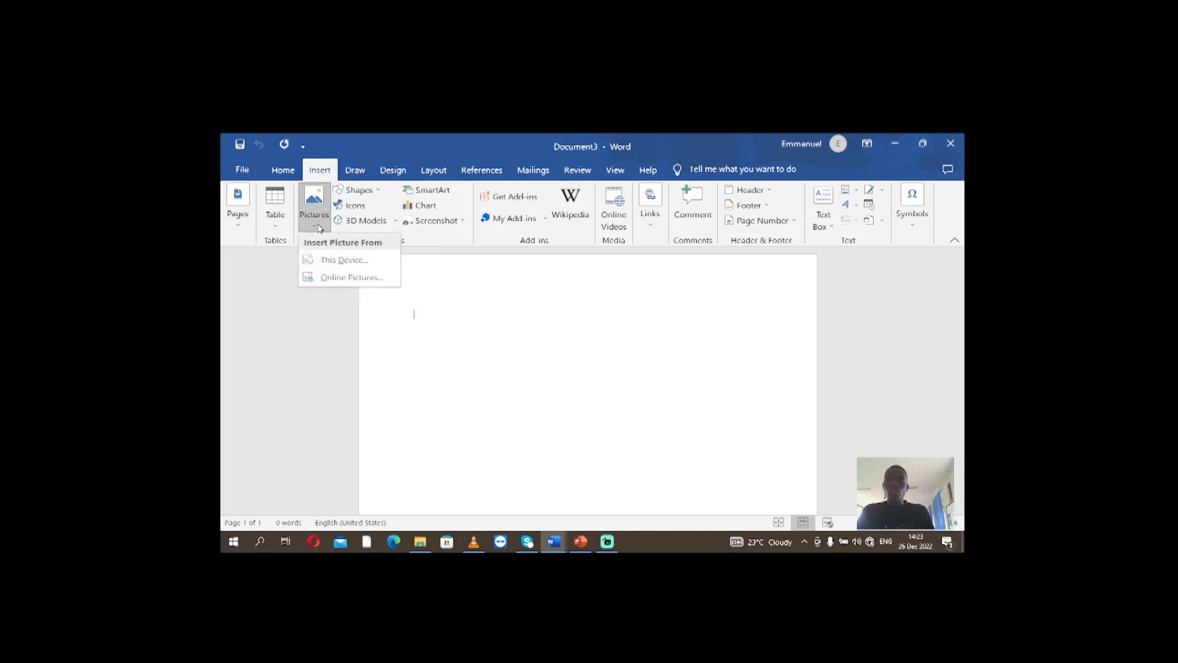
click(341, 268)
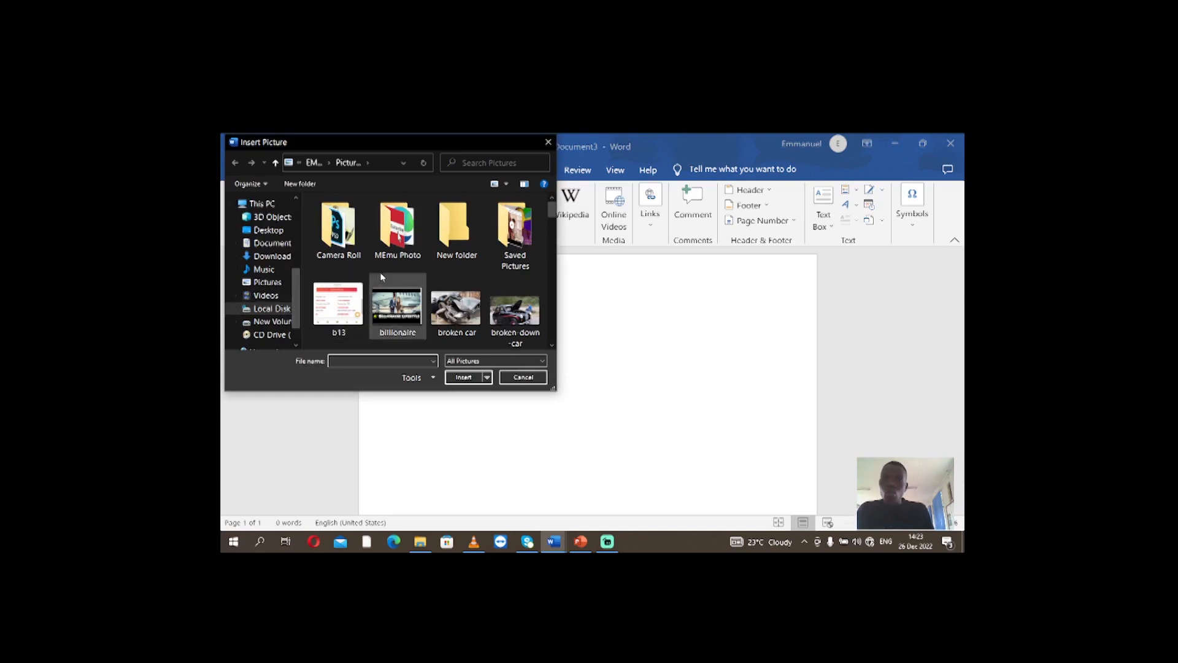
click(534, 321)
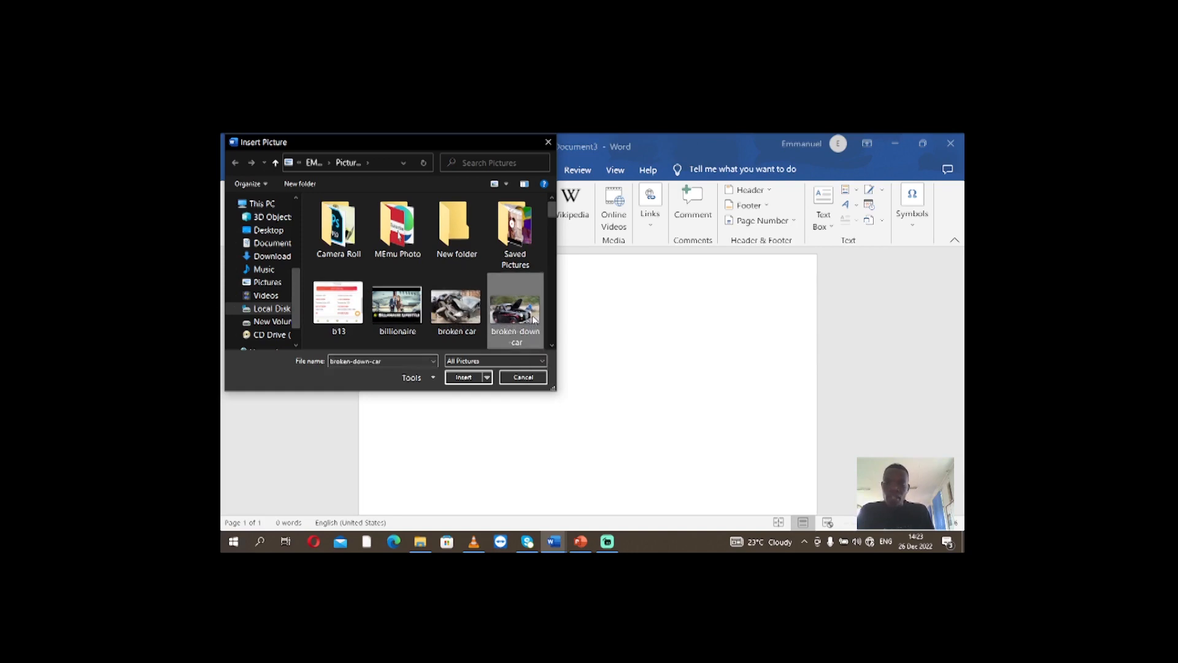
ctrl+click(458, 319)
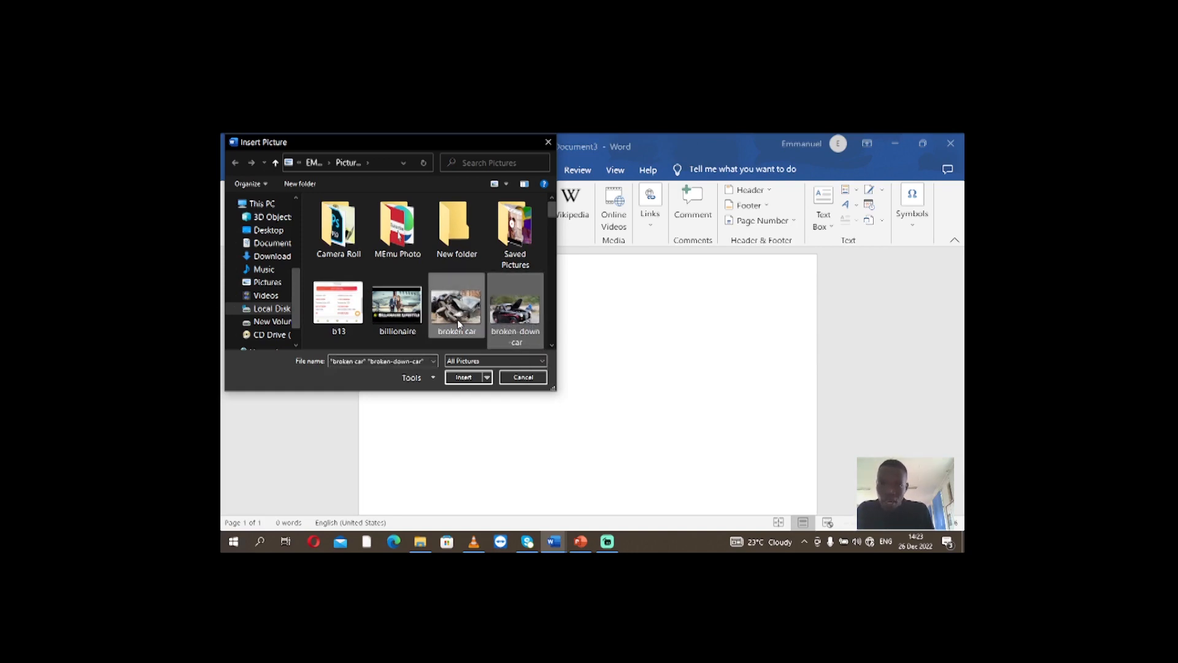
ctrl+click(410, 315)
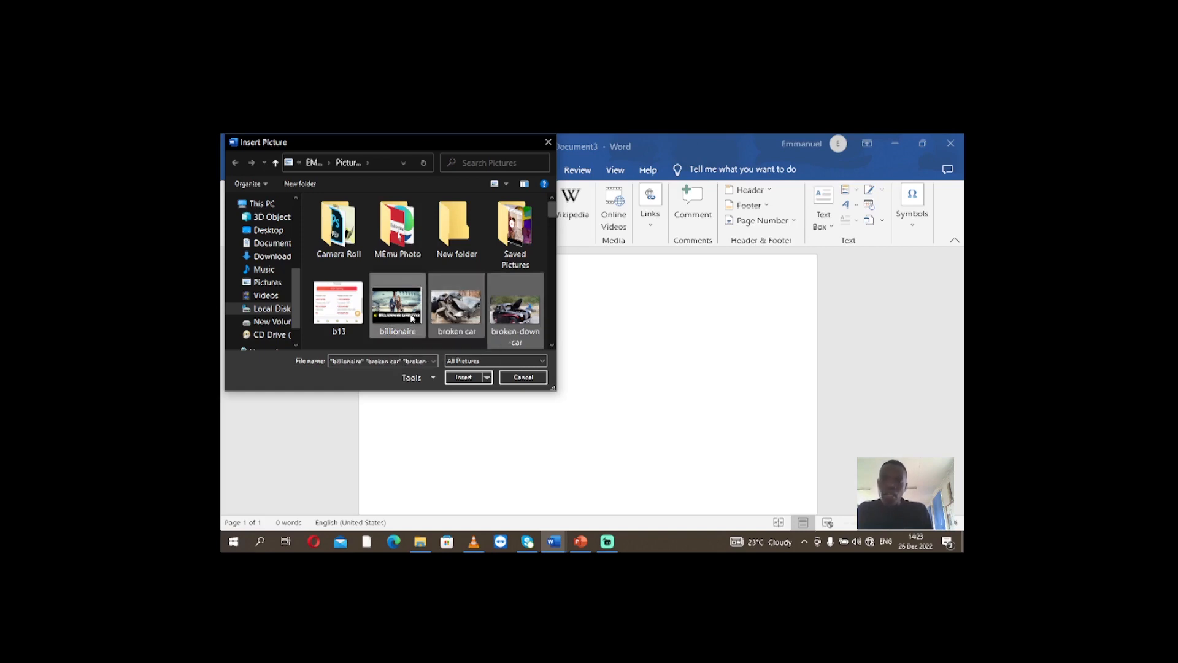
click(468, 377)
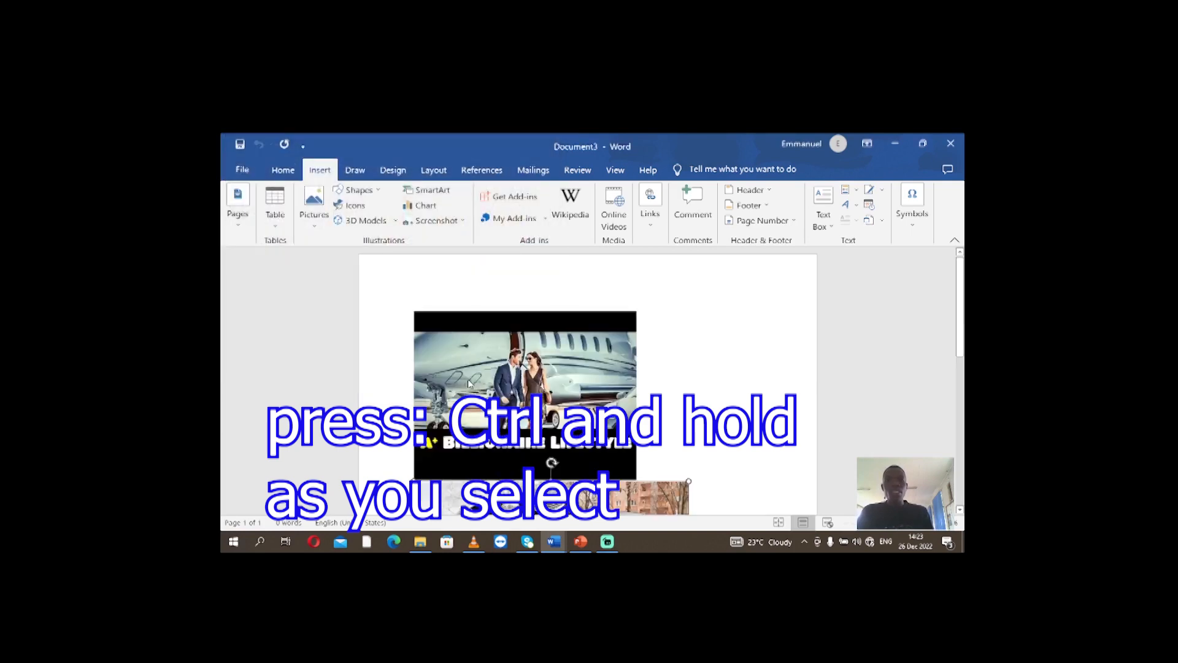
Shrink the billionaire picture to about 6.76 by 8.93 cm and set its text wrapping to In Front of Text
scroll(529, 384, up, 15)
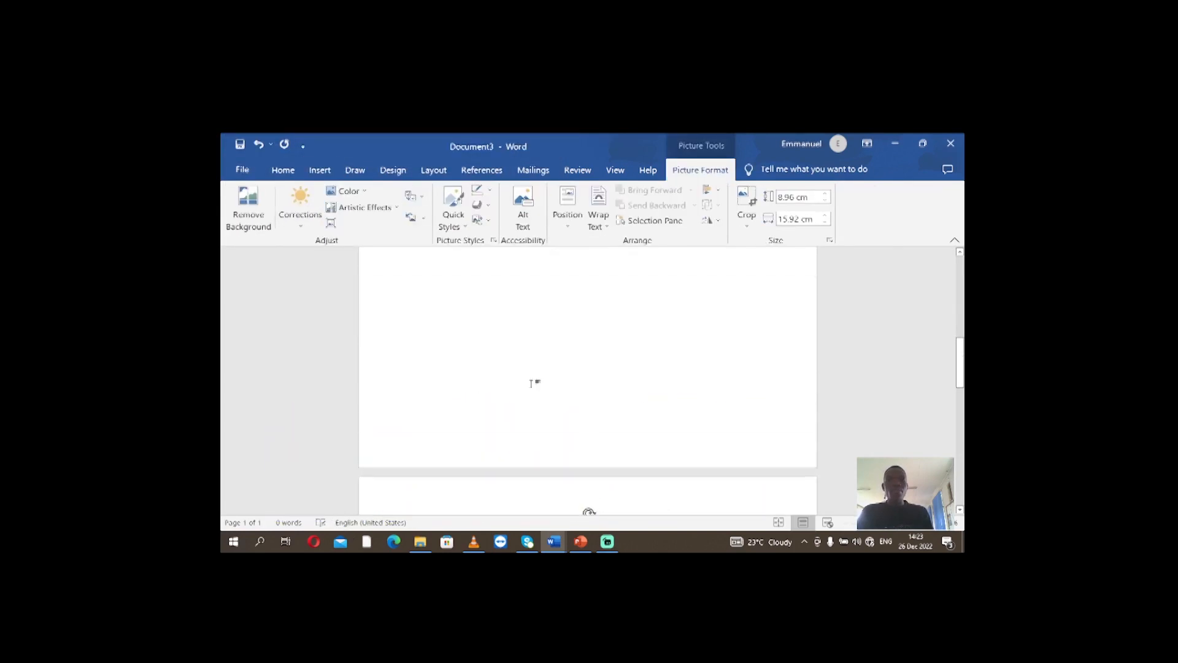
scroll(531, 385, up, 3)
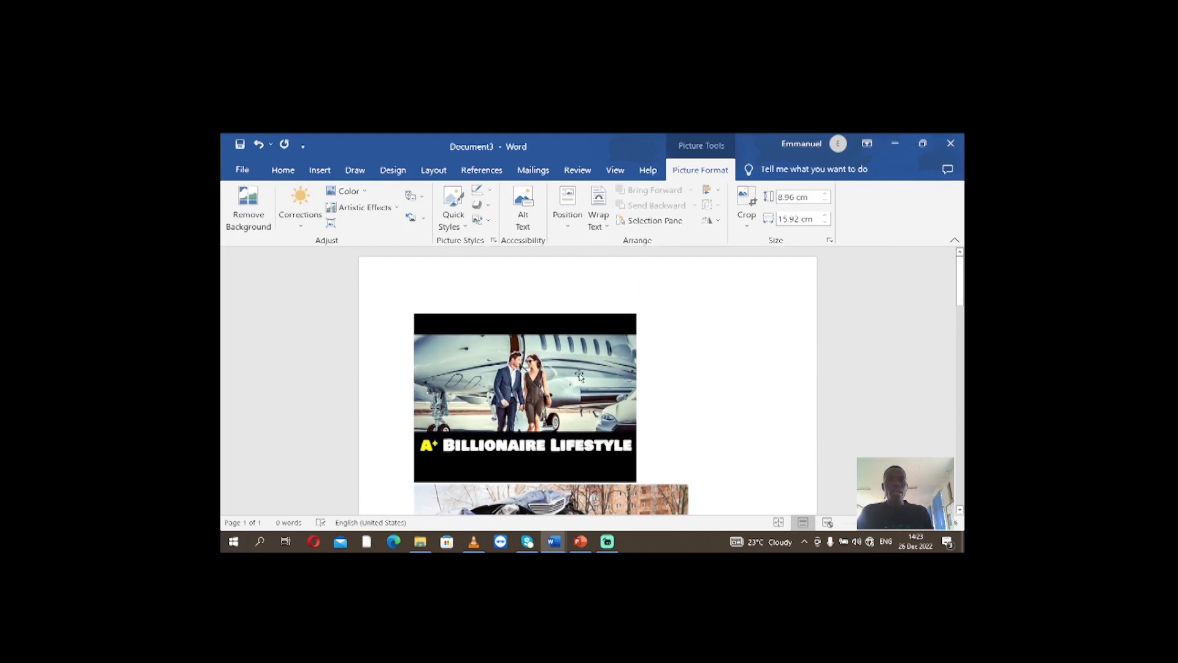
click(556, 375)
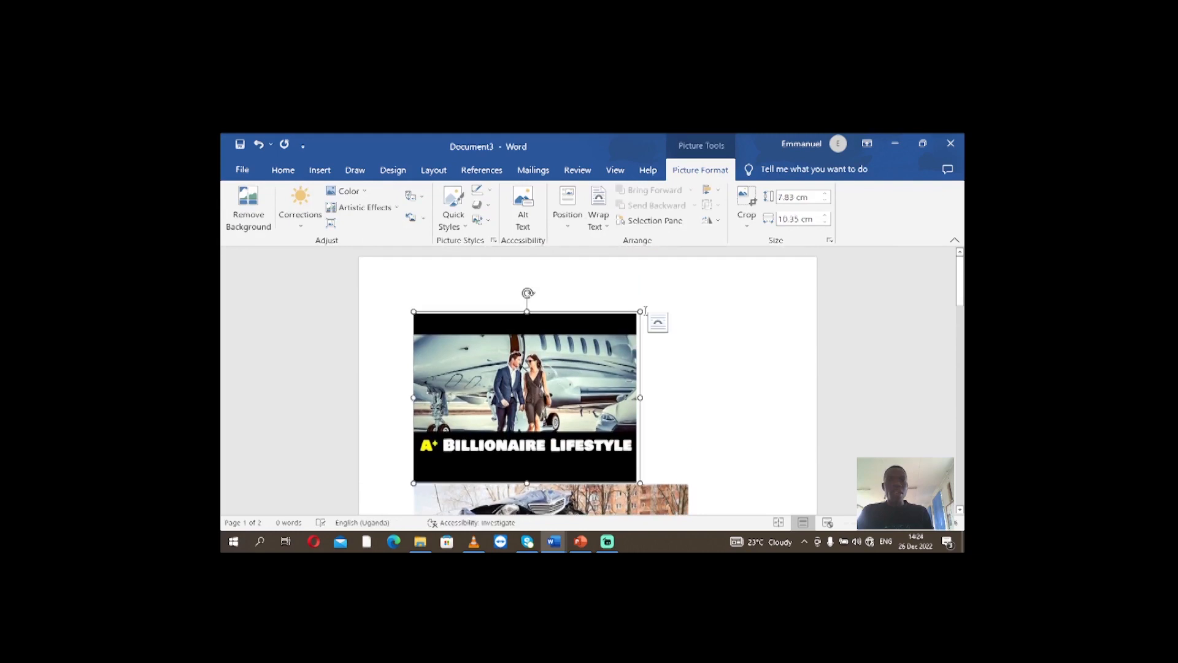
drag(646, 311, 627, 323)
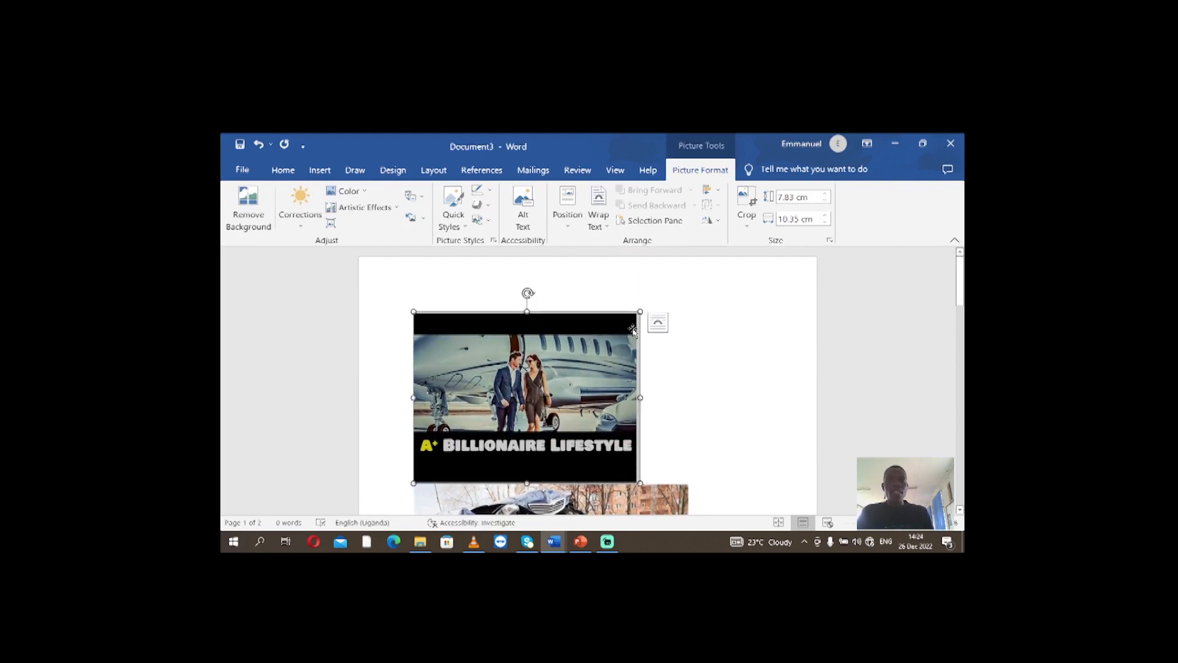
drag(640, 312, 608, 334)
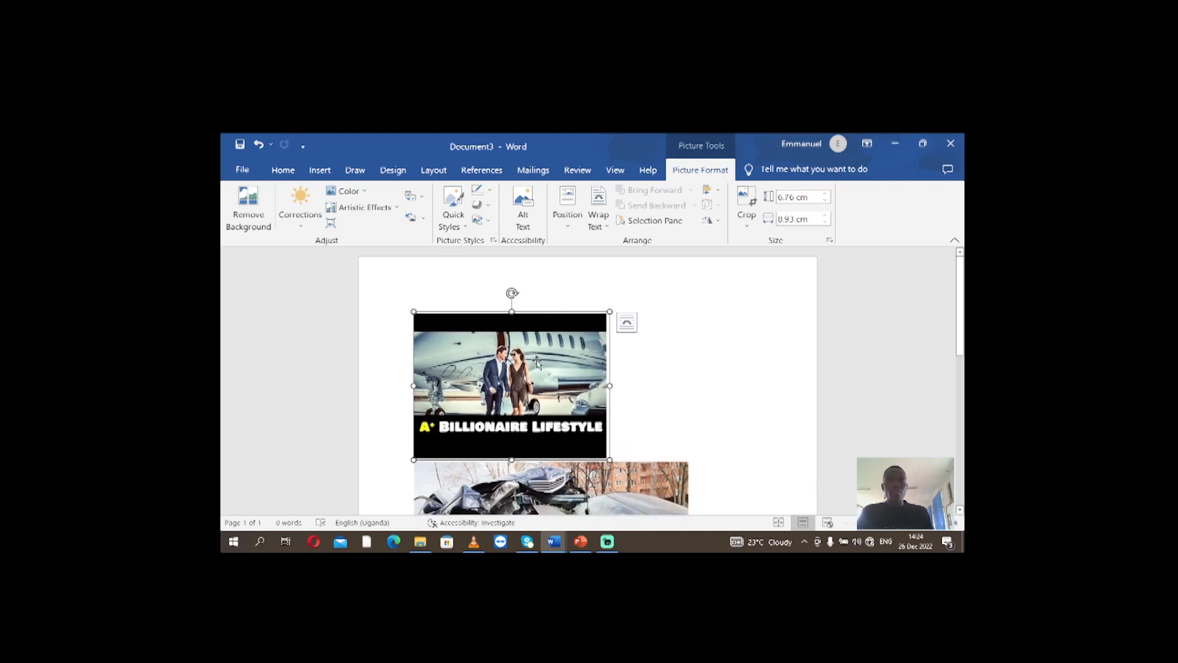
click(627, 326)
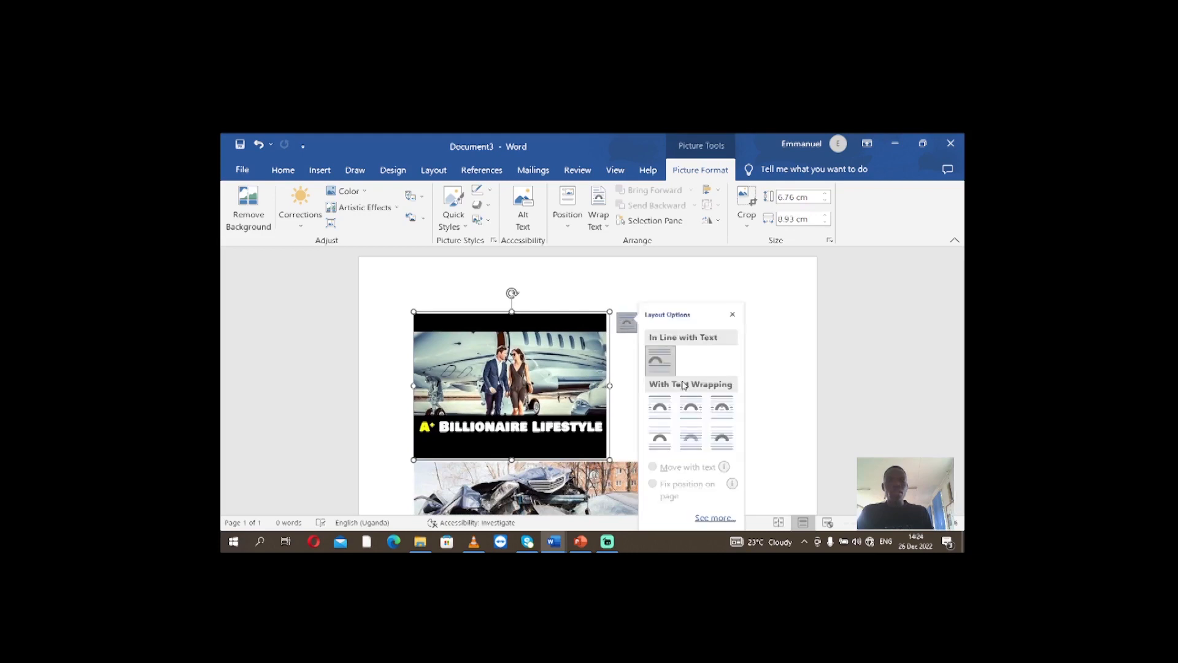
click(727, 444)
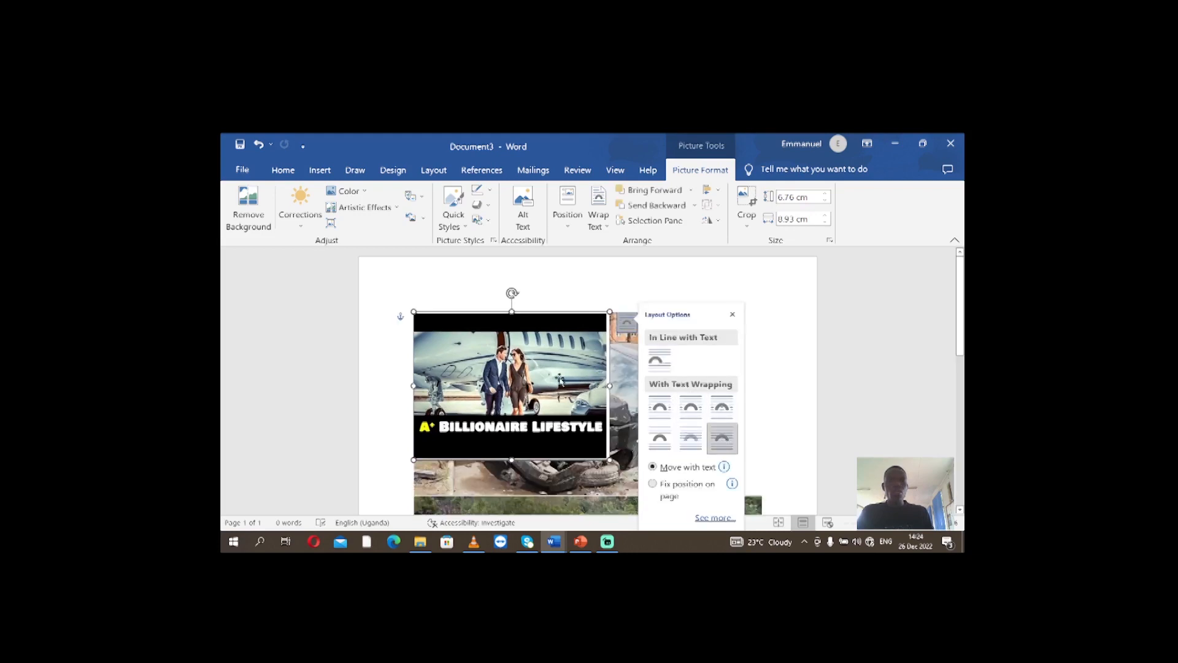
Move the billionaire picture up towards the top of the page, overlapping the wrecked car picture
drag(555, 373, 564, 319)
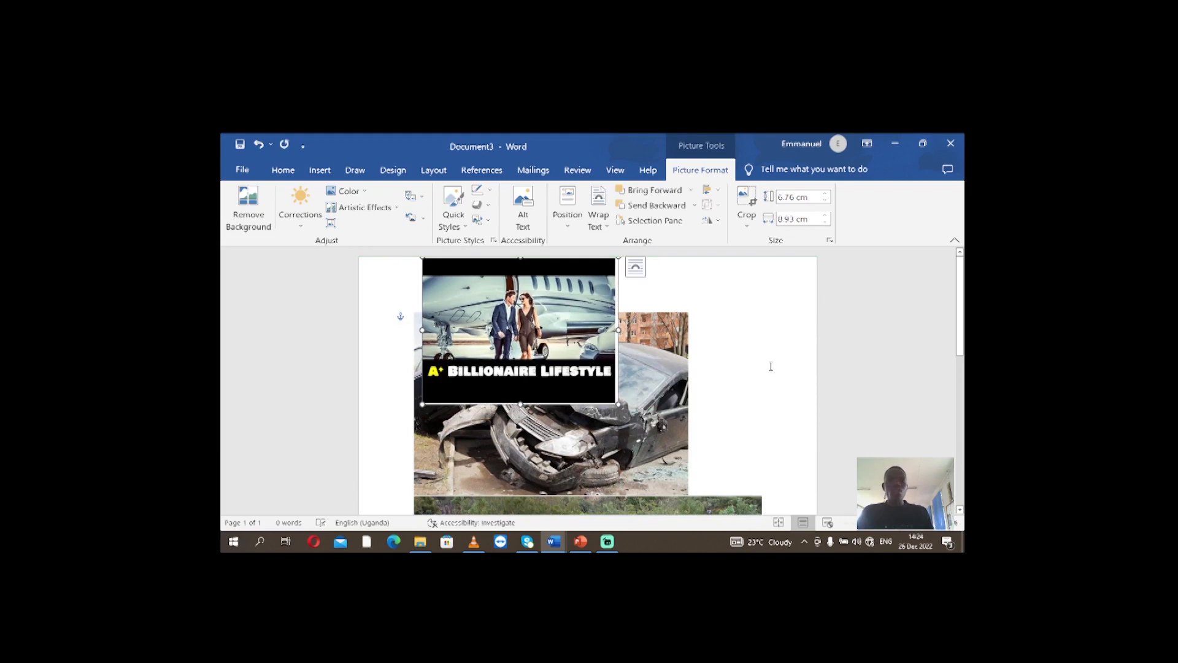
drag(572, 332, 562, 243)
drag(602, 344, 599, 368)
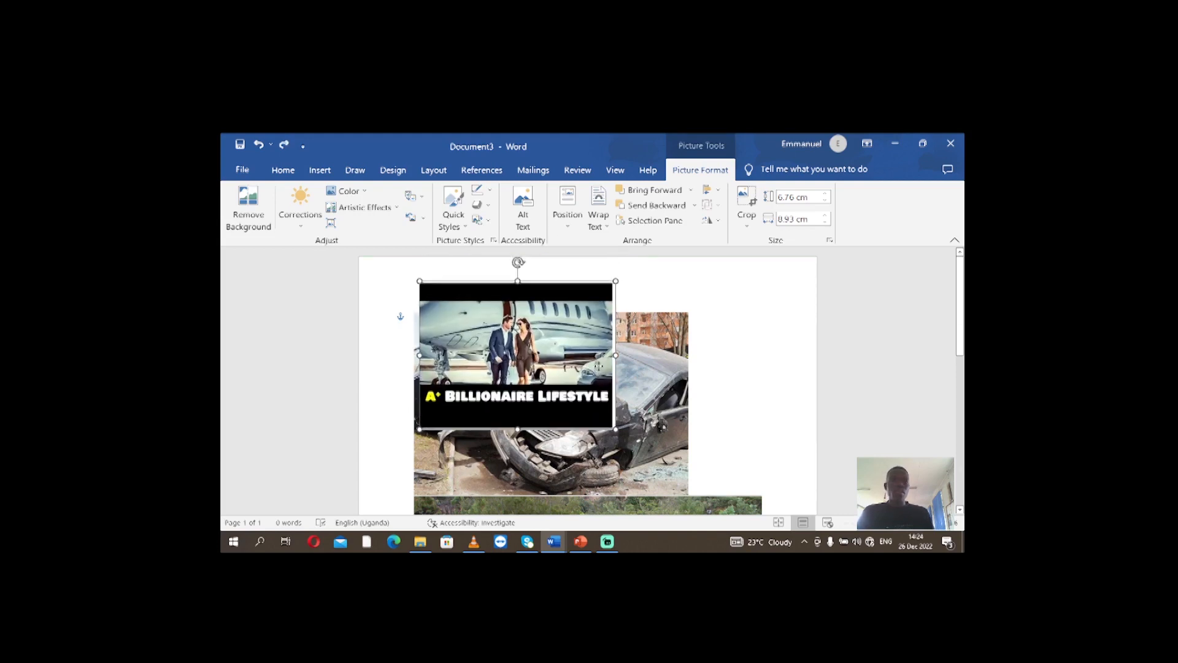
Set the text wrapping of the wrecked car picture to In Front of Text
click(664, 376)
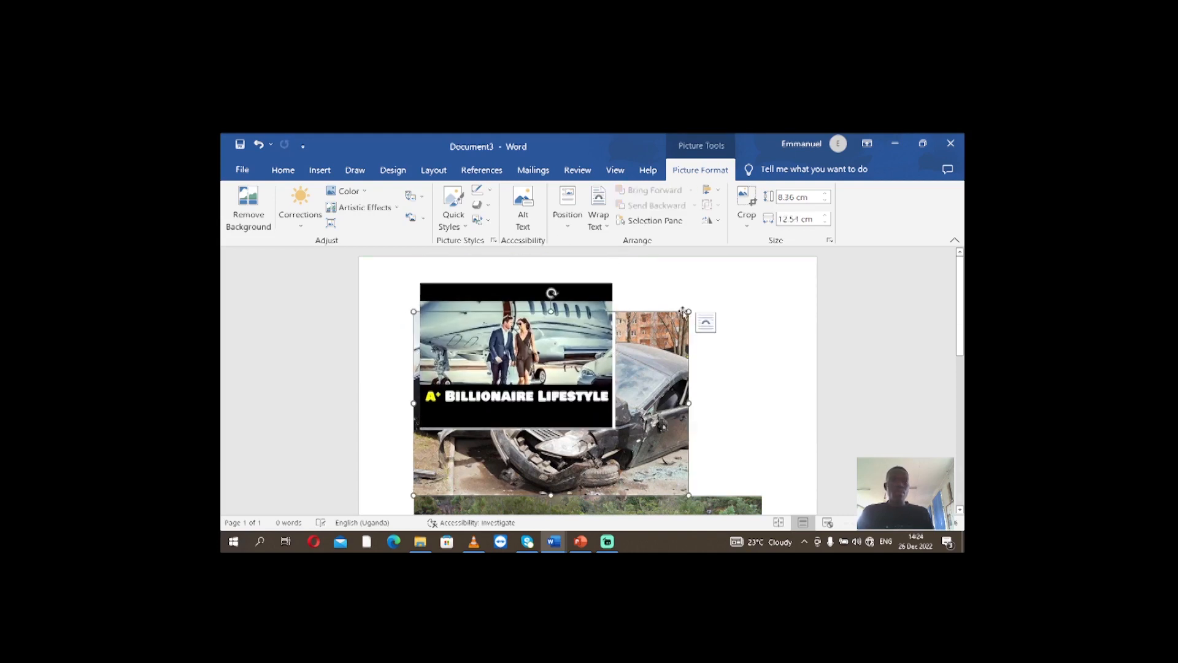
click(706, 322)
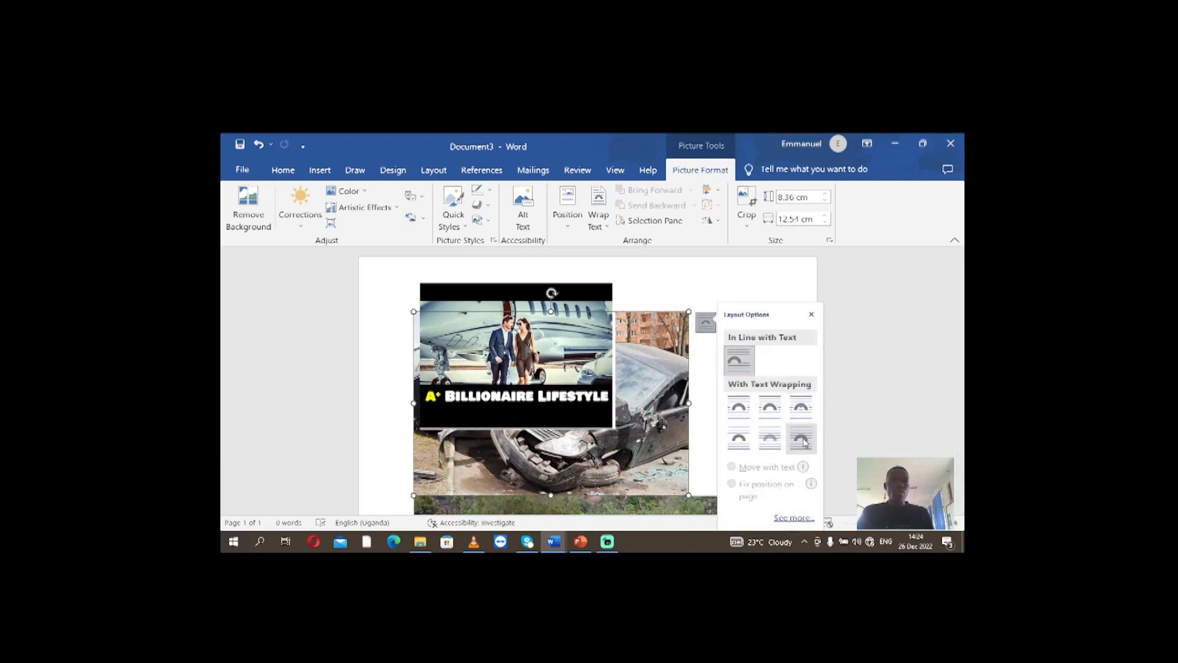
click(800, 438)
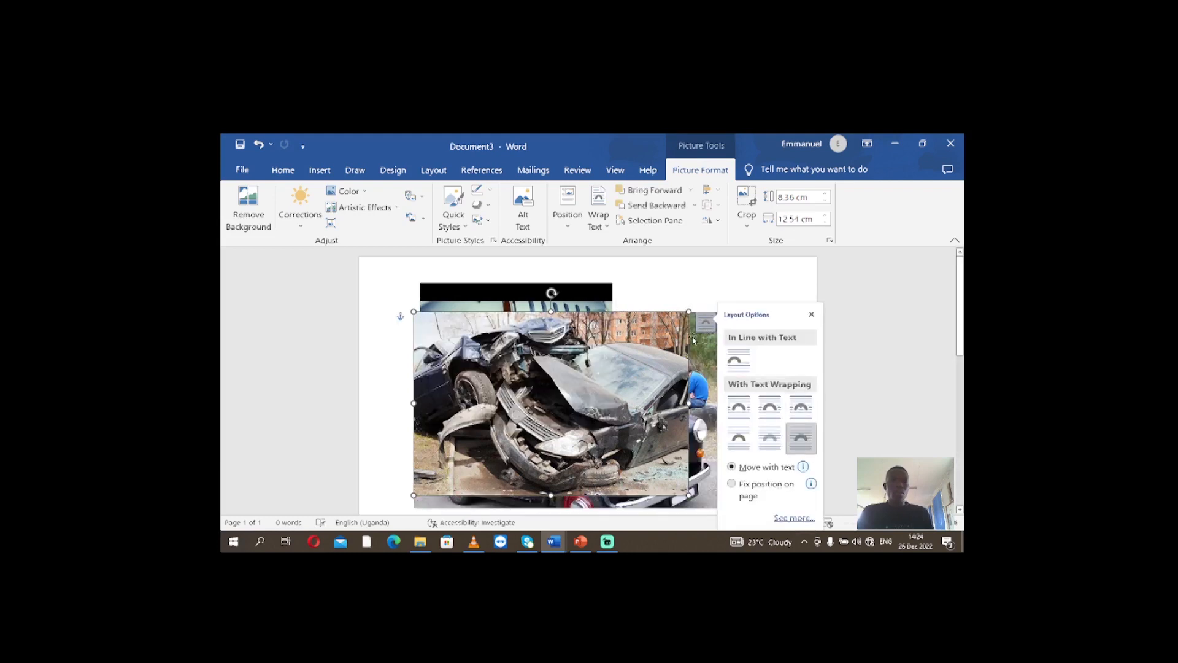
Shrink the black broken-down car picture to about 7.14 by 12.69 cm and set its wrapping to In Front of Text
click(702, 337)
drag(762, 311, 681, 356)
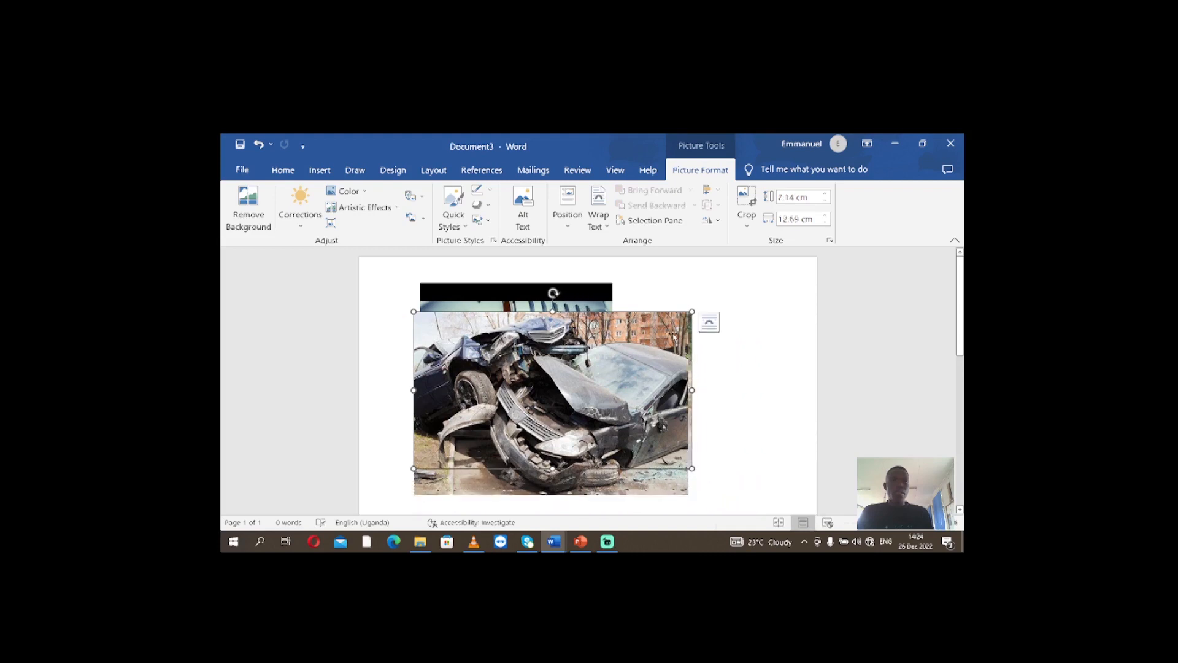
drag(692, 311, 621, 359)
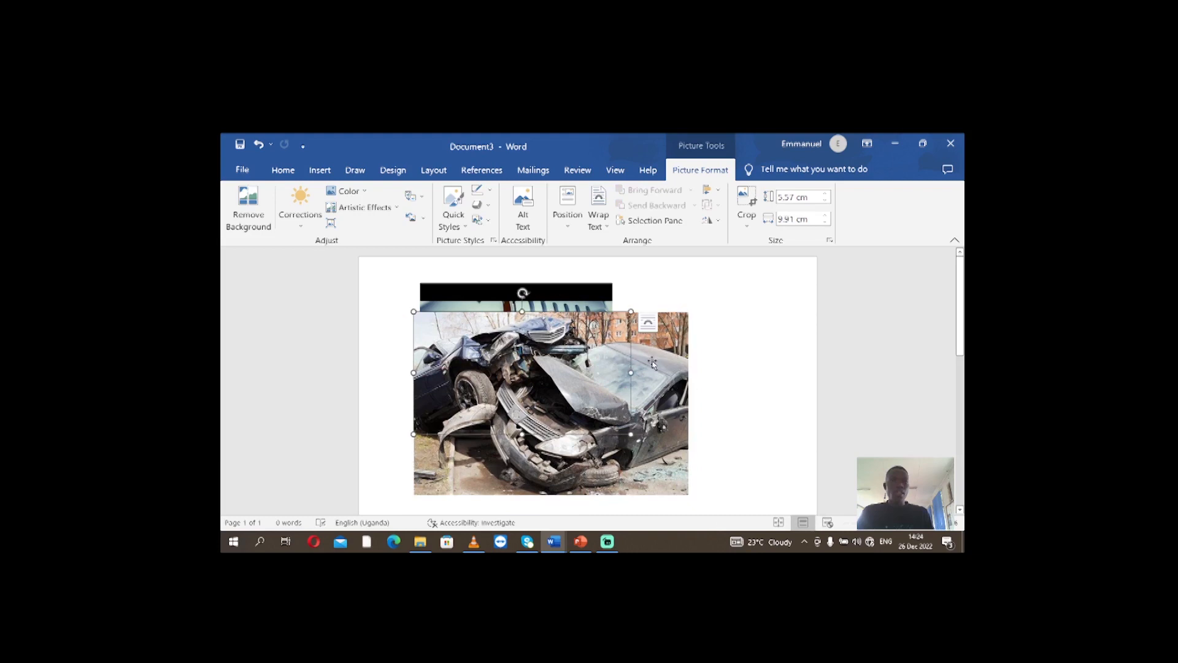
key(ctrl+z)
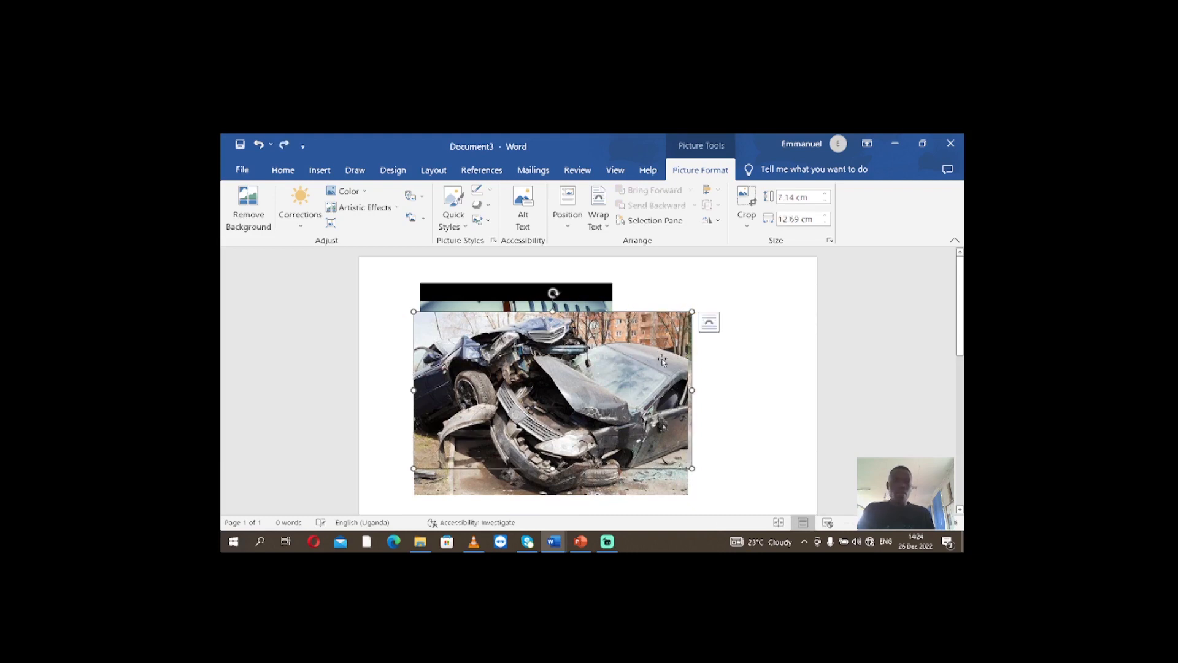
click(709, 322)
click(798, 436)
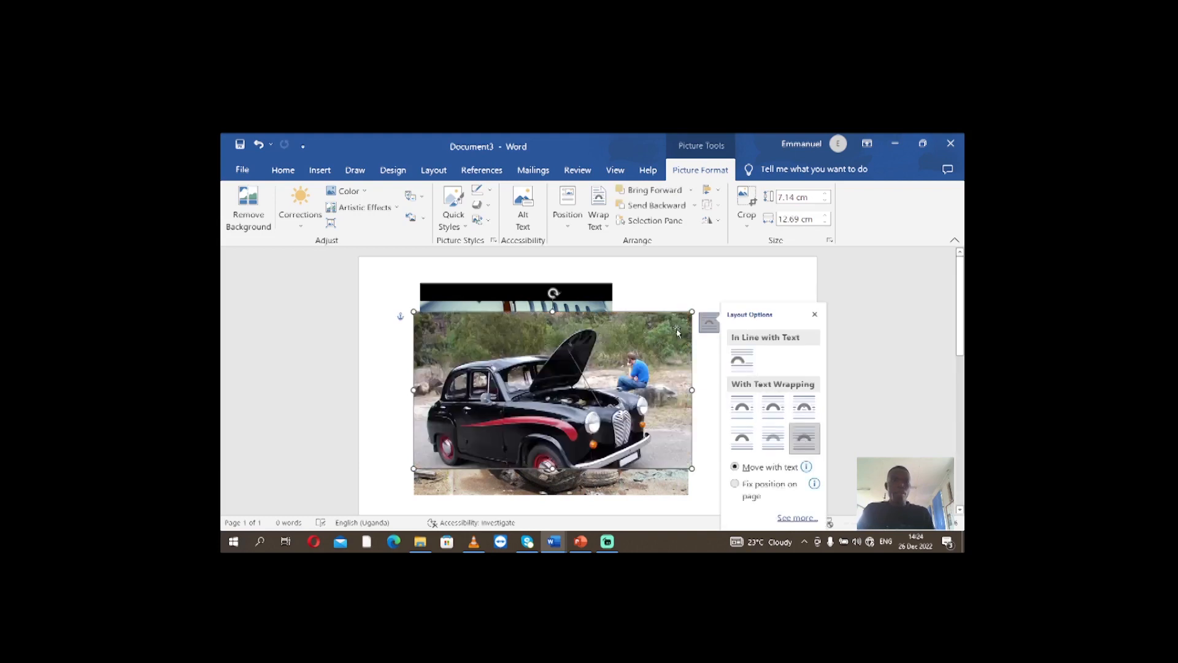
Shrink the black car picture to about 4.12 by 7.33 cm and move it to the right of the wrecked car
drag(692, 312, 601, 363)
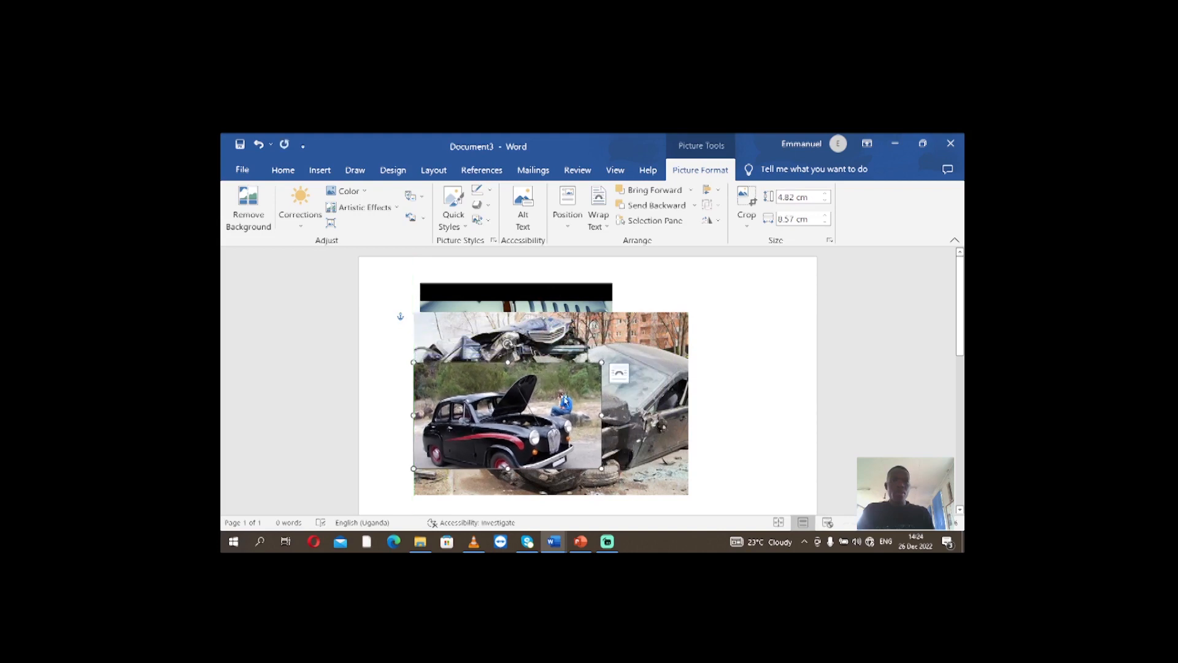
drag(542, 410, 739, 384)
drag(653, 403, 767, 351)
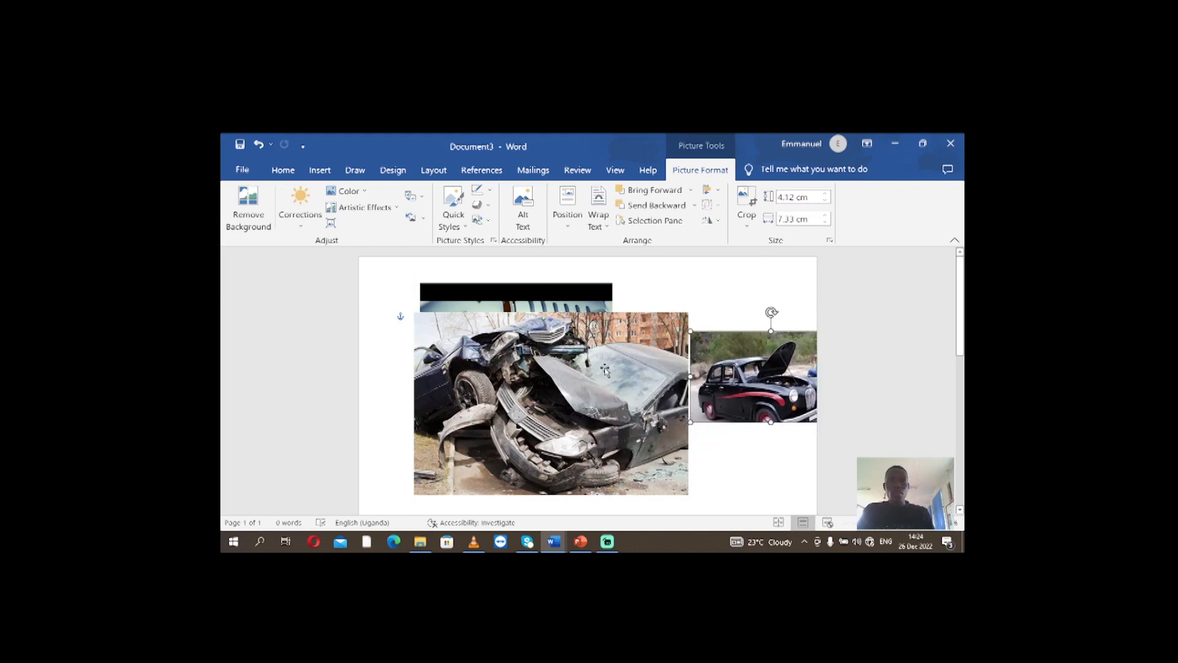
Shrink the wrecked car picture to about 5.47 by 8.21 cm and move it just below the billionaire picture
click(626, 348)
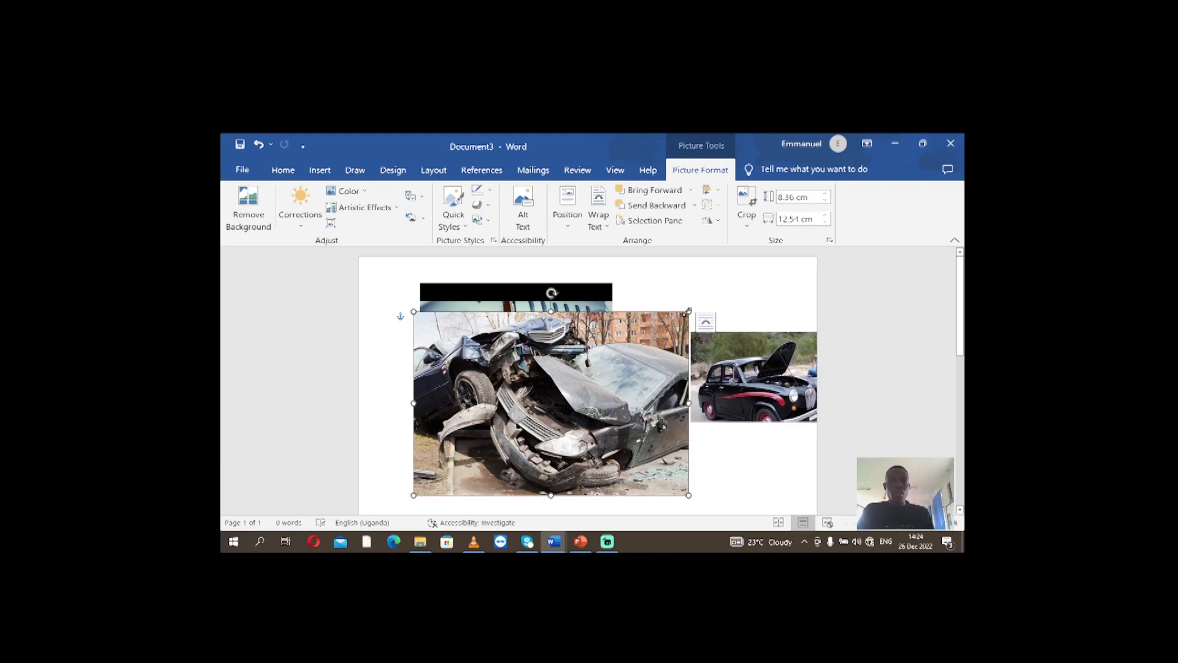
drag(689, 311, 594, 375)
drag(524, 409, 536, 470)
scroll(495, 359, down, 3)
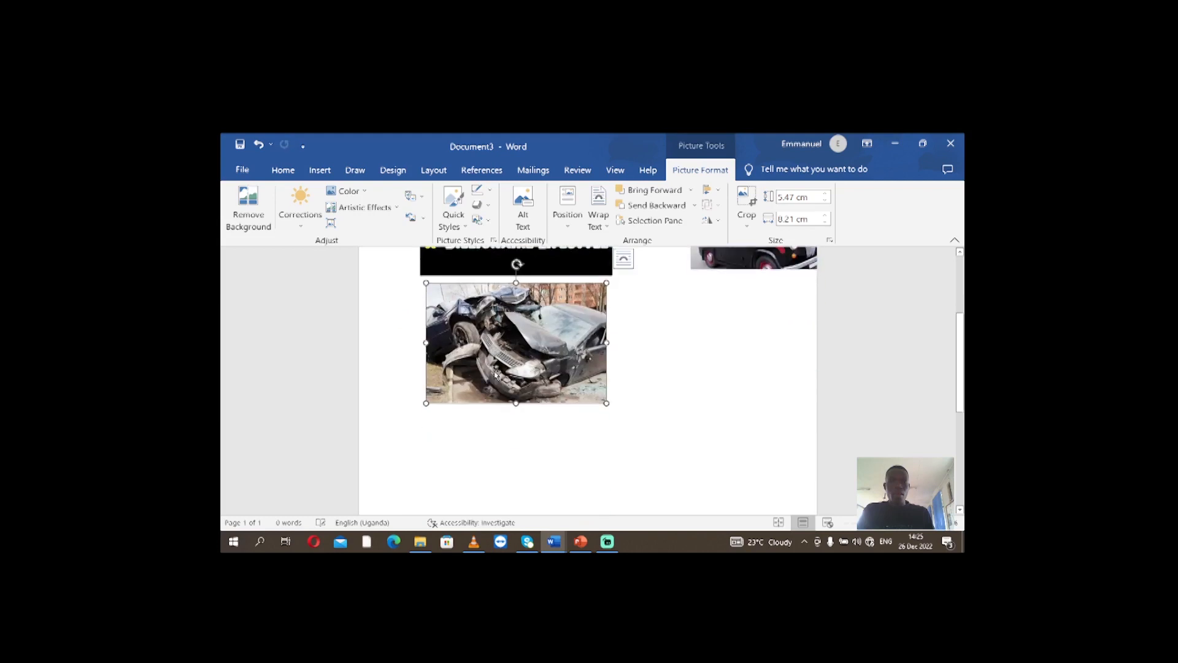
Move the billionaire picture to the page's upper-left corner and the black car picture to the upper-right corner
scroll(496, 358, up, 3)
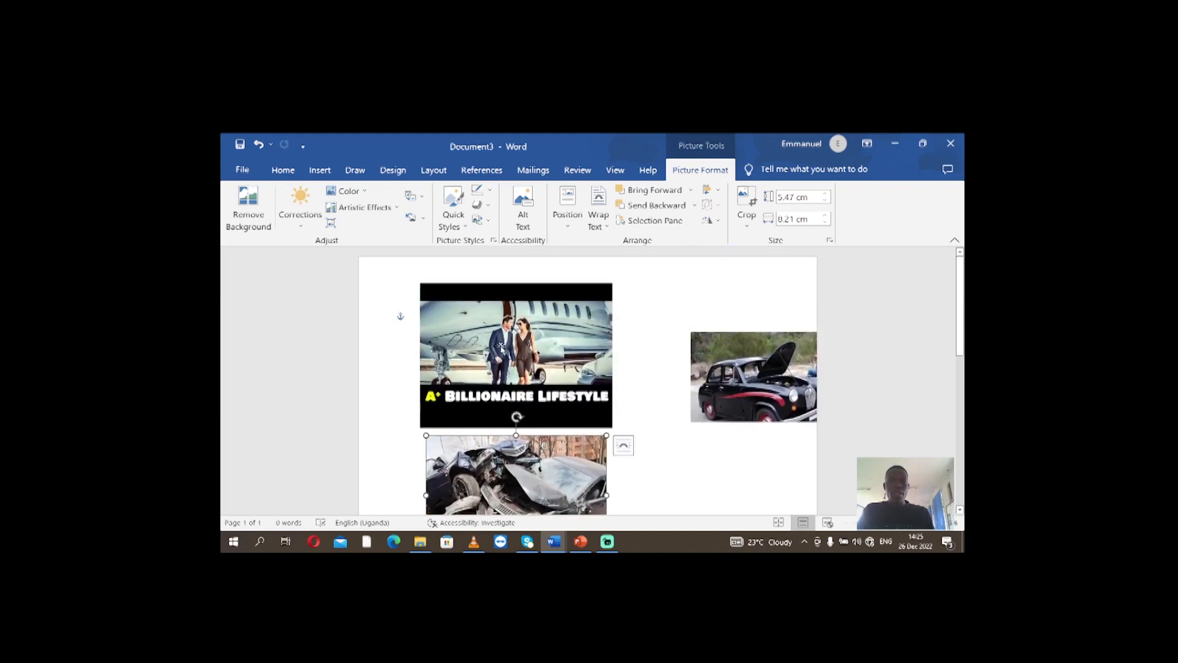
drag(501, 347, 455, 330)
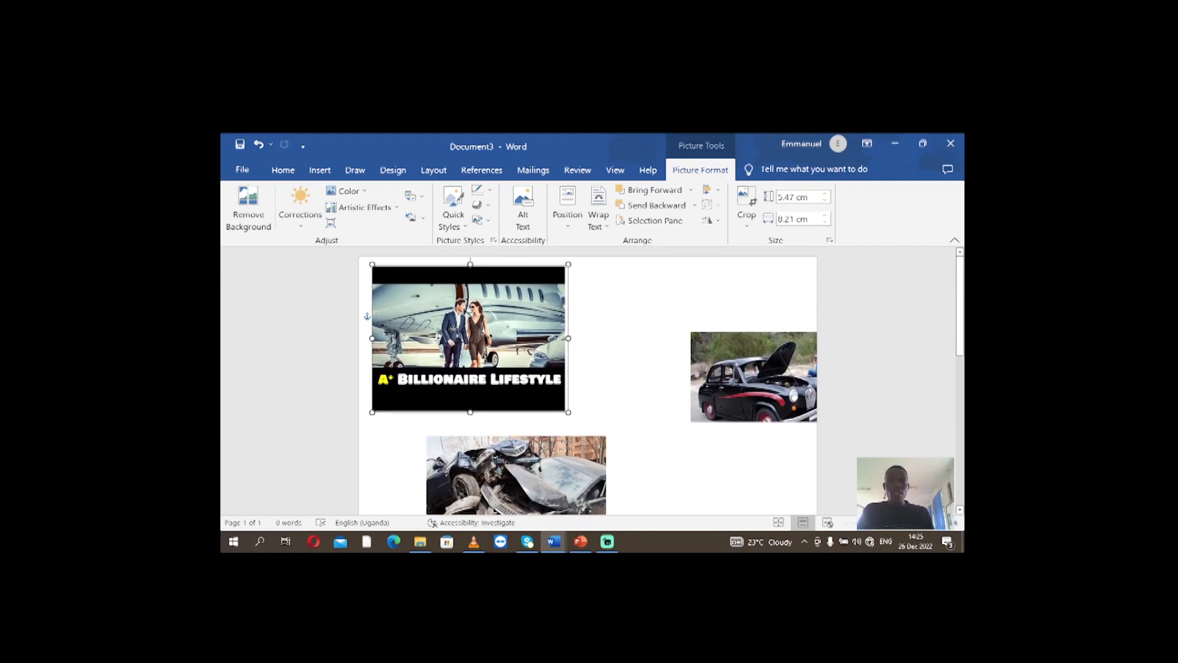
click(735, 381)
drag(751, 345, 709, 314)
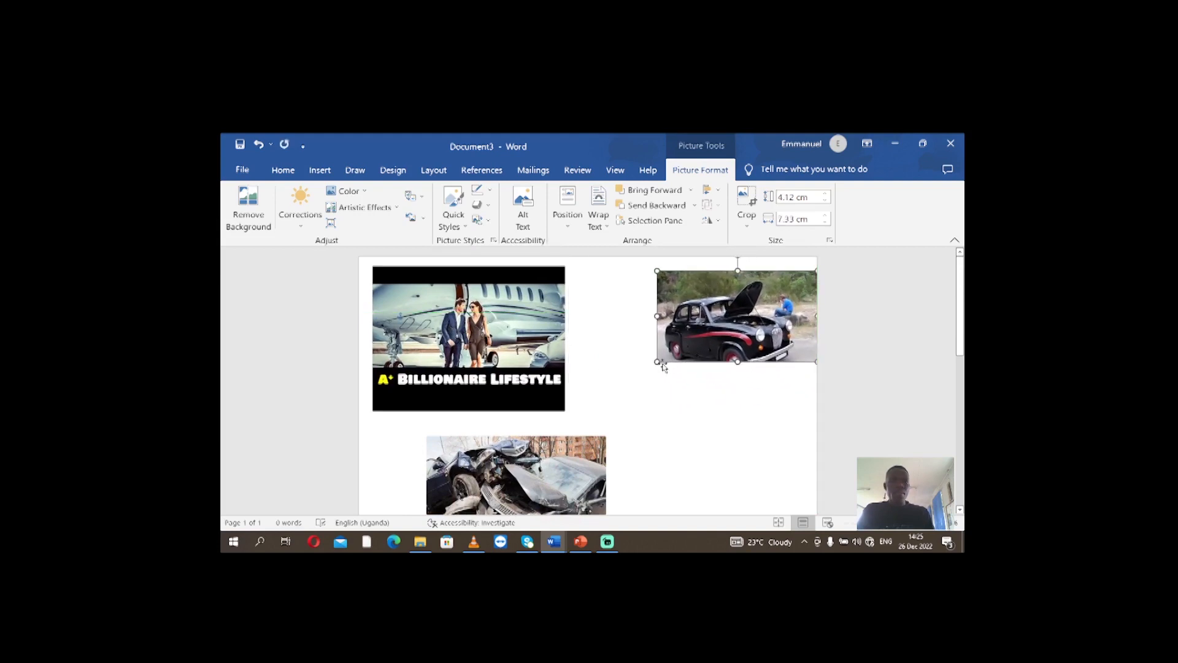
Enlarge the black car picture to about 6.25 by 10.74 cm toward the billionaire picture, leaving a narrow gap between them
drag(656, 362, 575, 407)
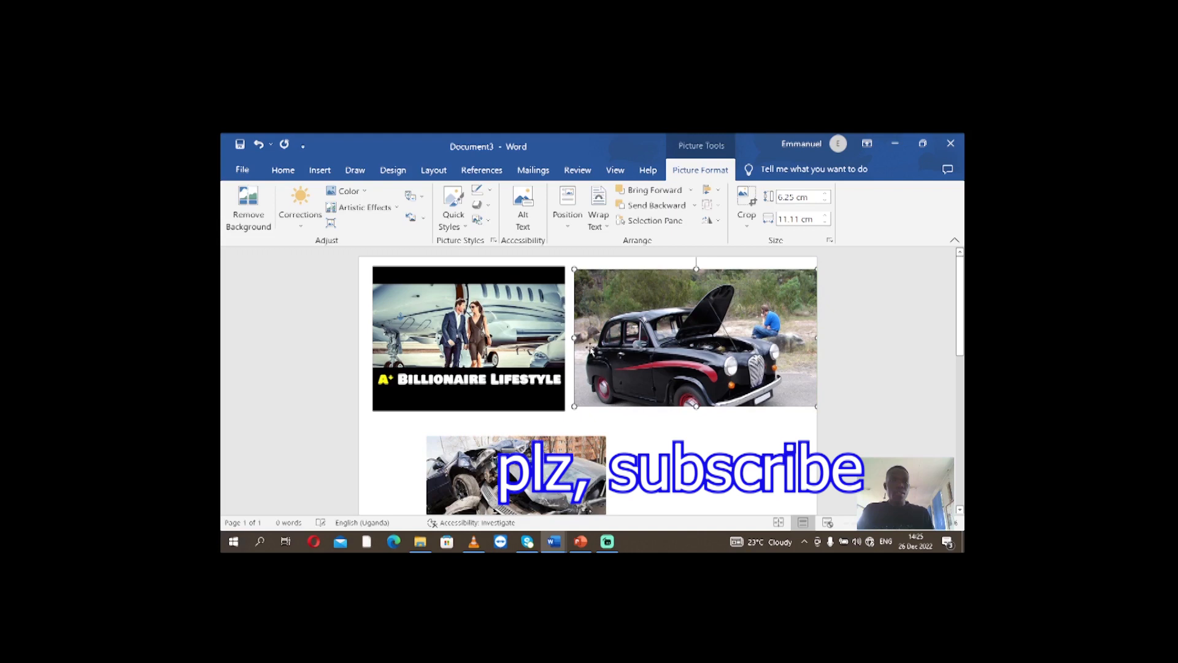
drag(578, 337, 583, 337)
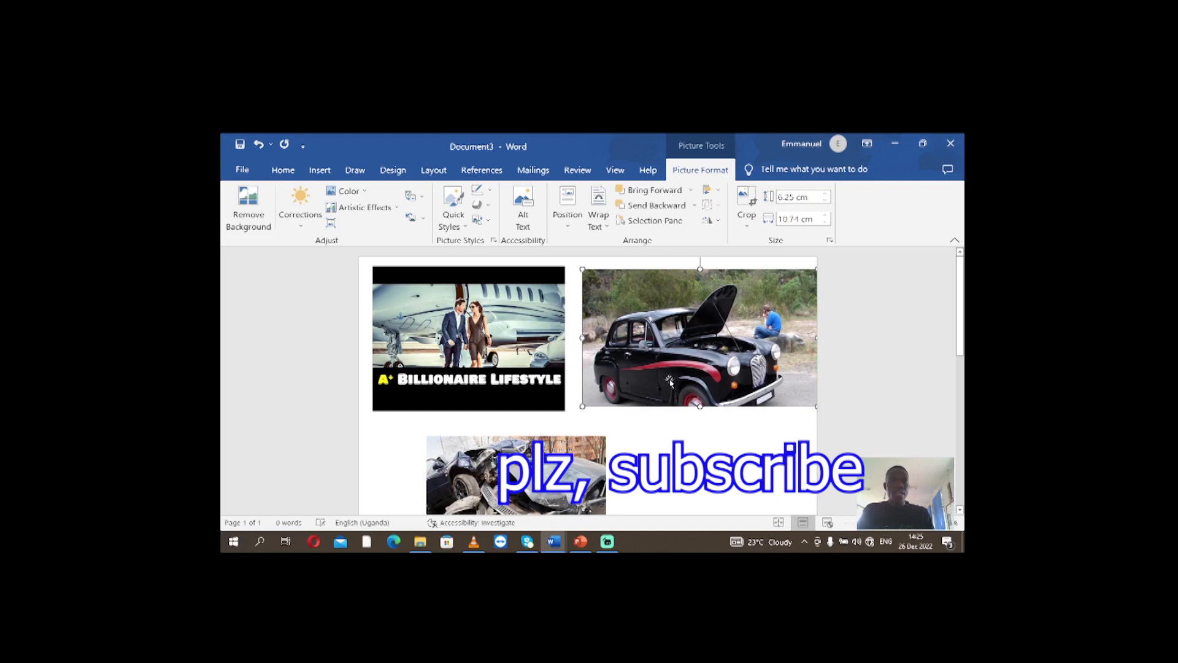
Enlarge the wrecked car picture slightly and move it directly below the billionaire picture, lining up their left edges
scroll(710, 442, down, 2)
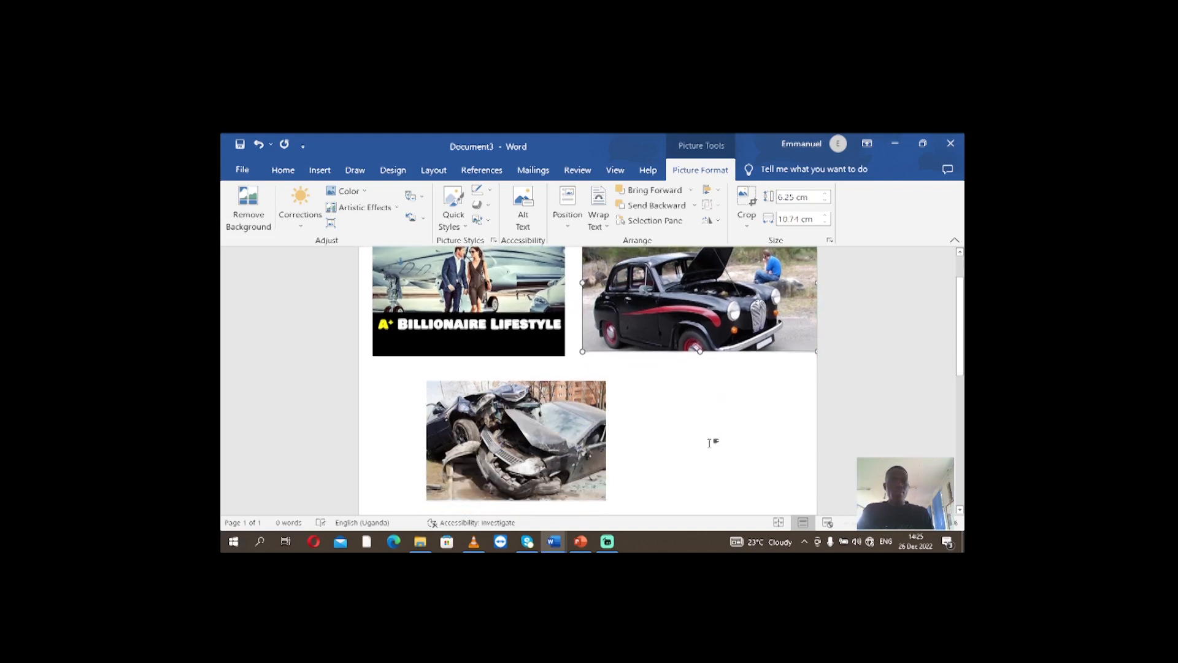
click(545, 433)
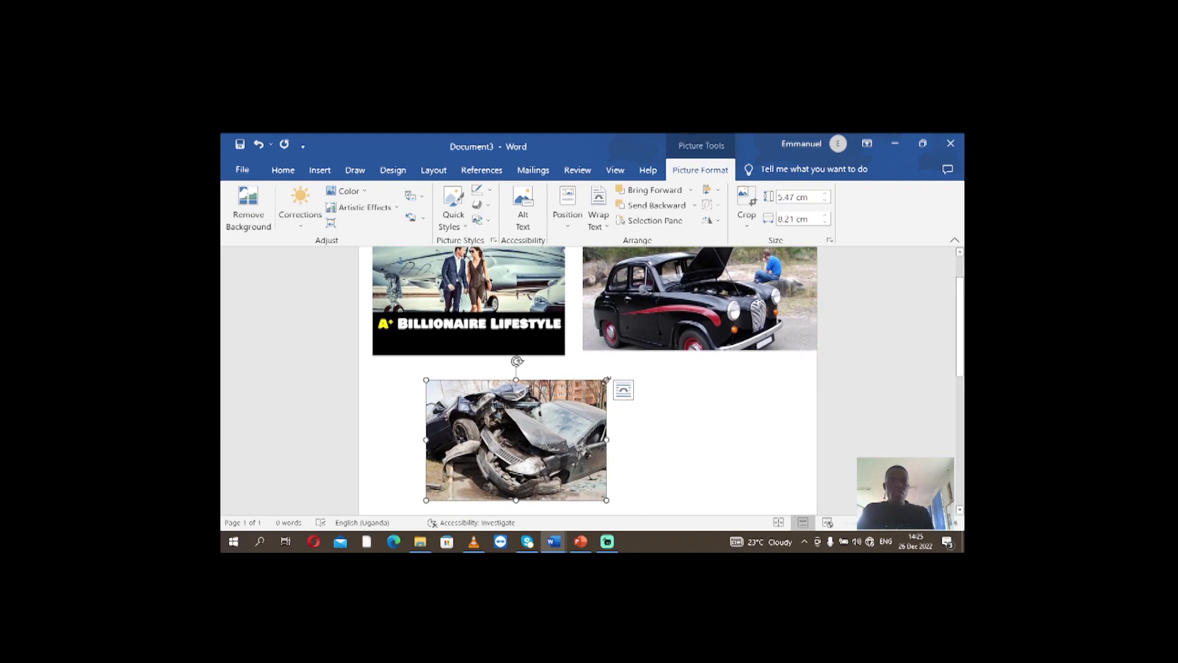
drag(608, 379, 626, 366)
drag(506, 430, 453, 427)
click(636, 452)
scroll(691, 426, up, 1)
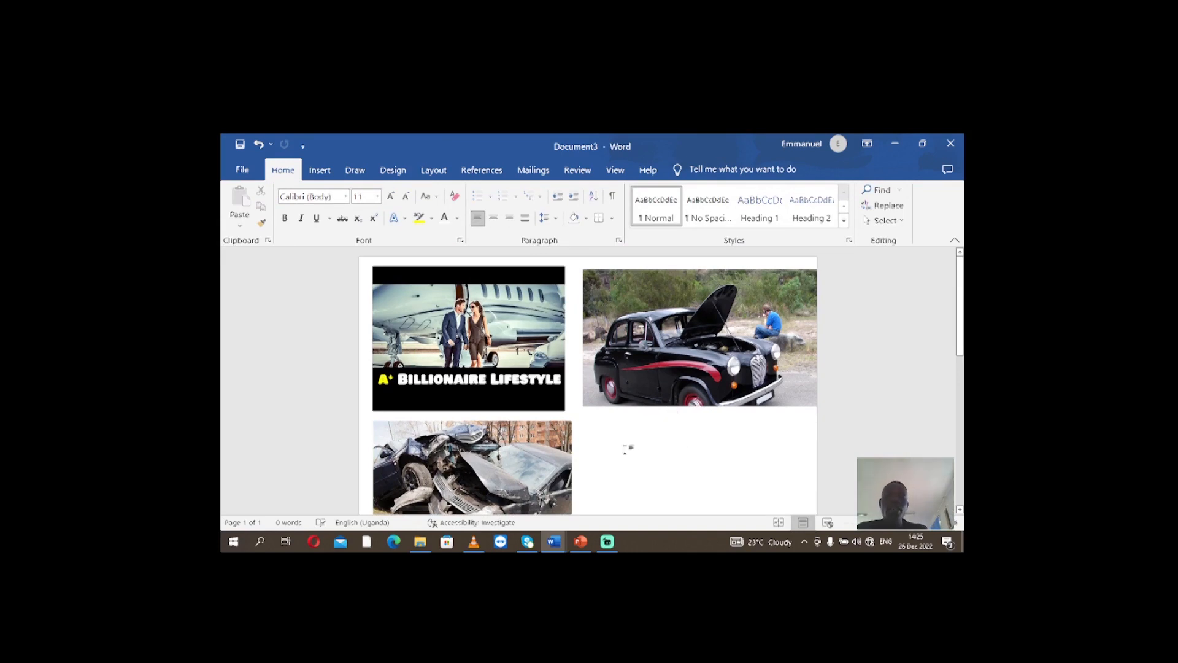
scroll(616, 423, down, 1)
scroll(616, 423, up, 1)
scroll(582, 429, down, 1)
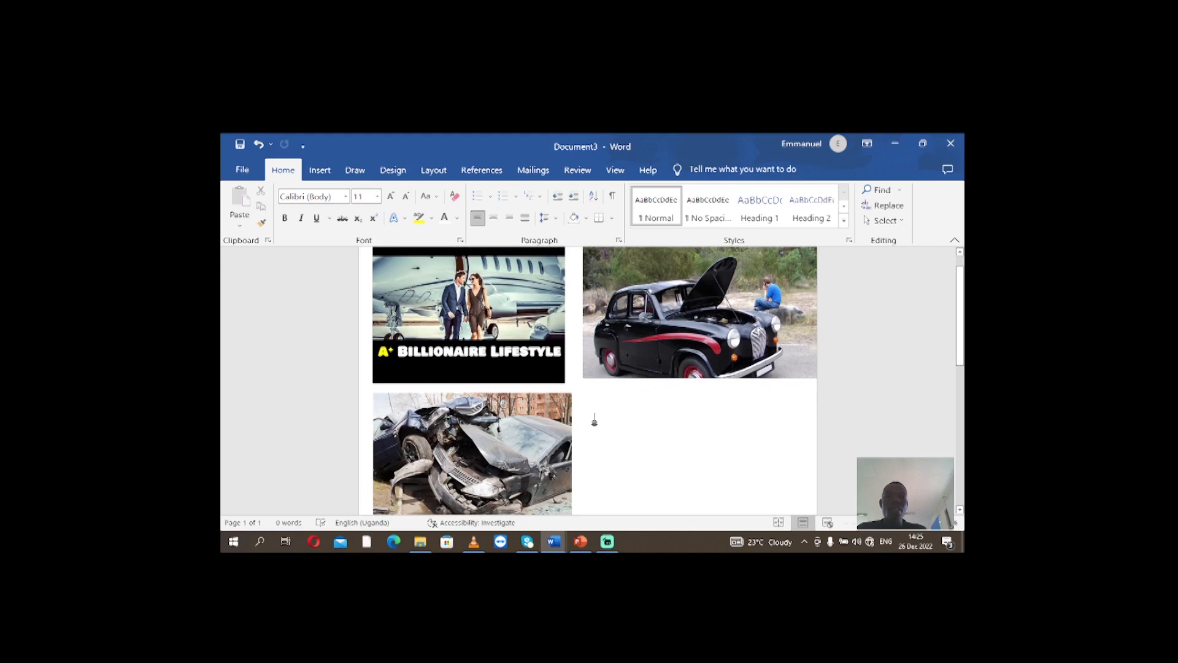
Delete the billionaire picture from the page
click(500, 361)
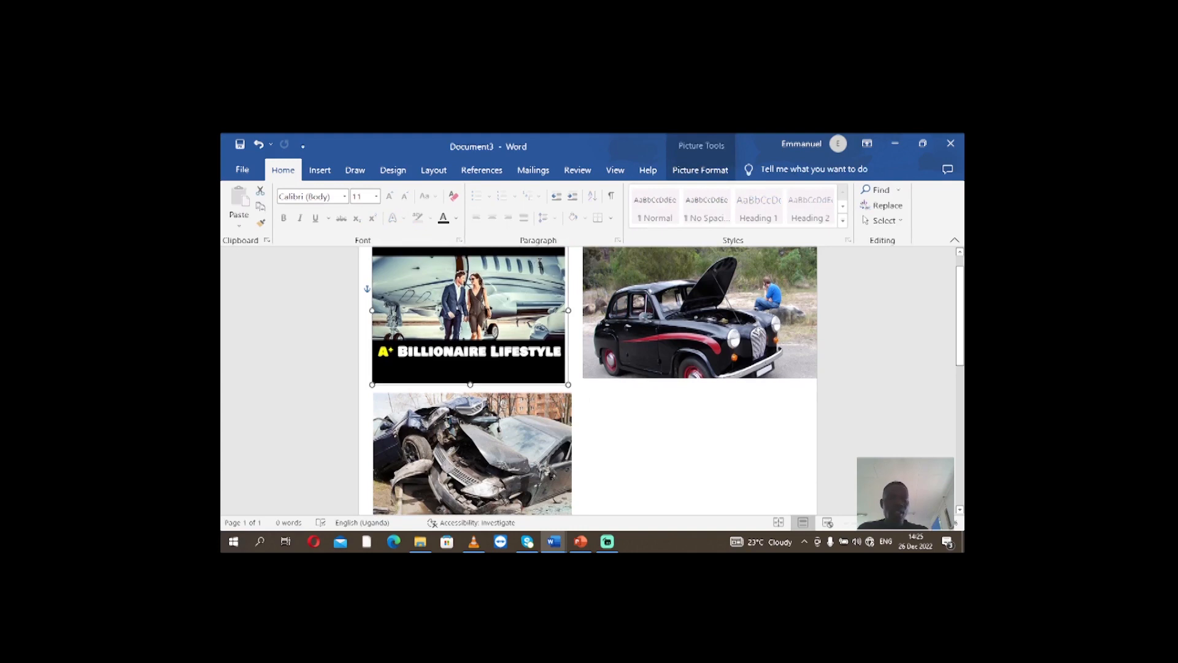
key(Delete)
mouse_move(474, 541)
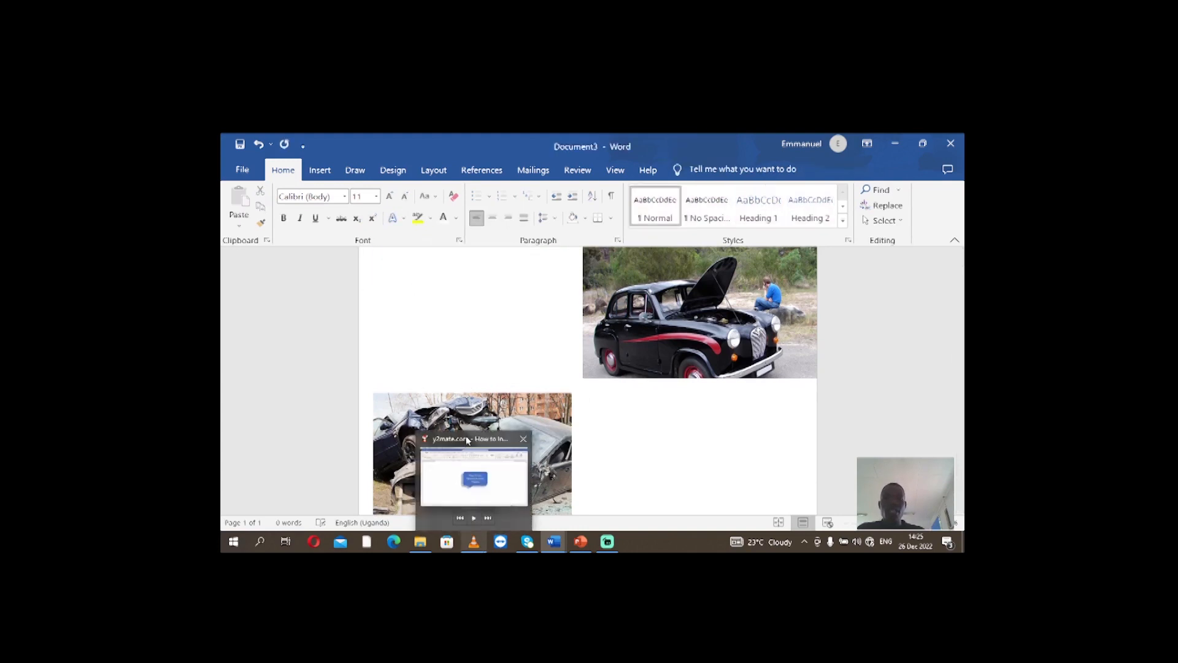
Move the wrecked car picture to the page's upper-left corner and stretch its top edge level with the black car picture
drag(478, 411, 479, 263)
scroll(631, 376, up, 1)
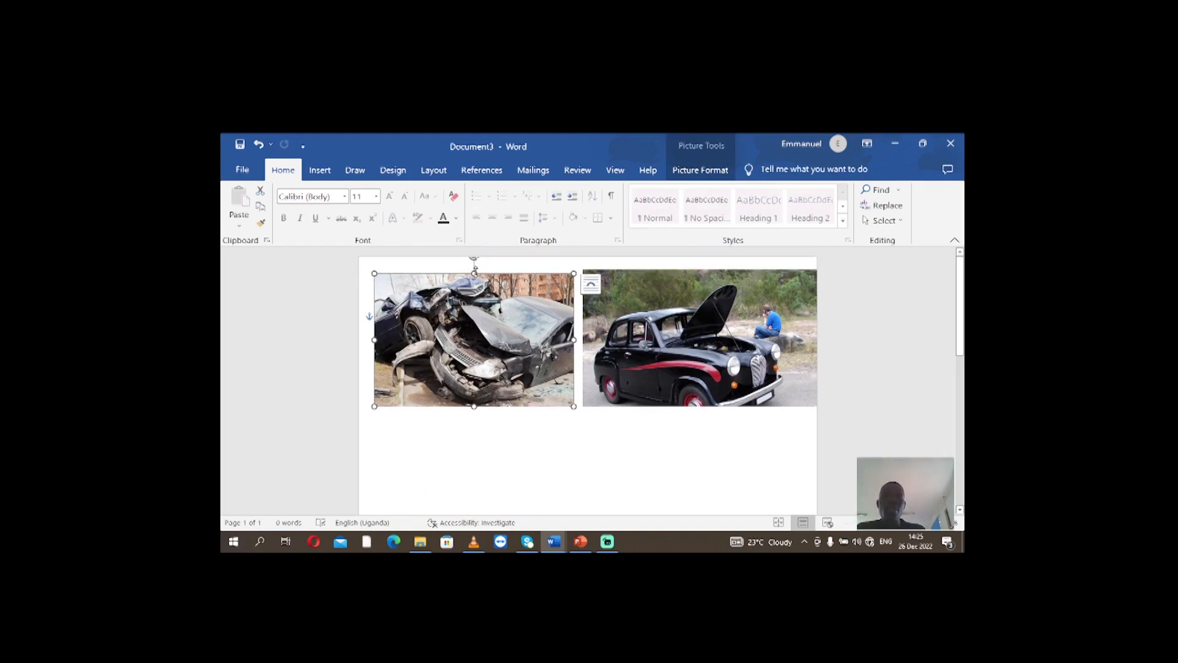
drag(474, 273, 473, 269)
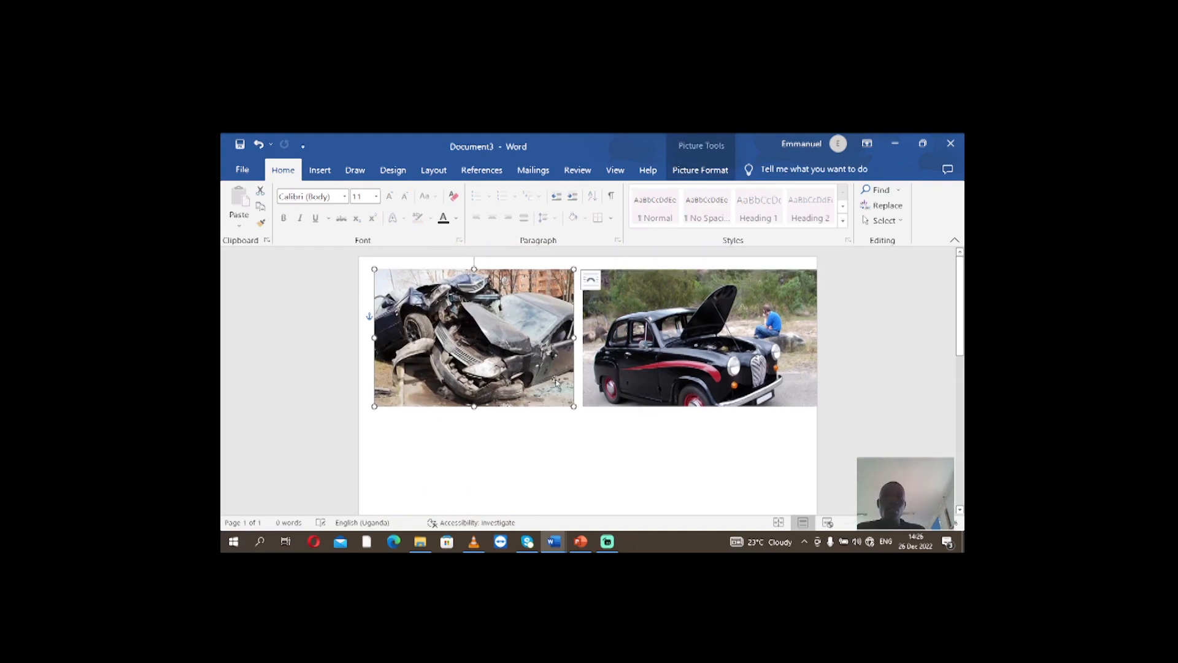
click(598, 433)
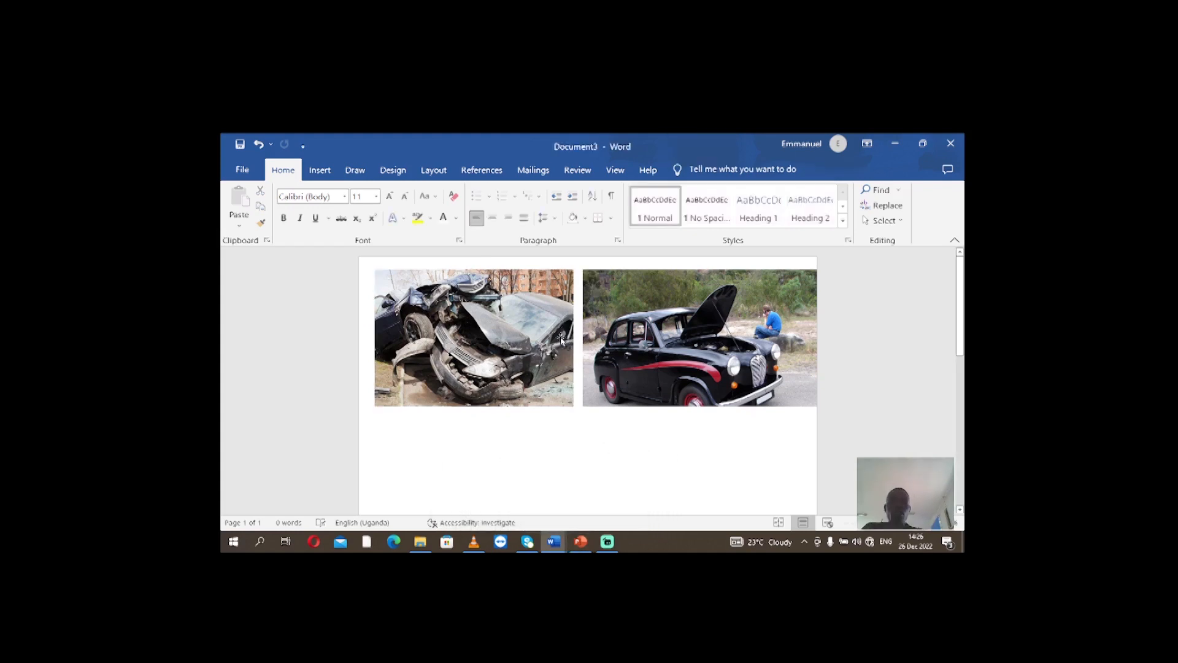
Draw a text box over the wrecked car picture and enter the caption "THIS IS DANGEROUS ACCIDENT"
click(320, 171)
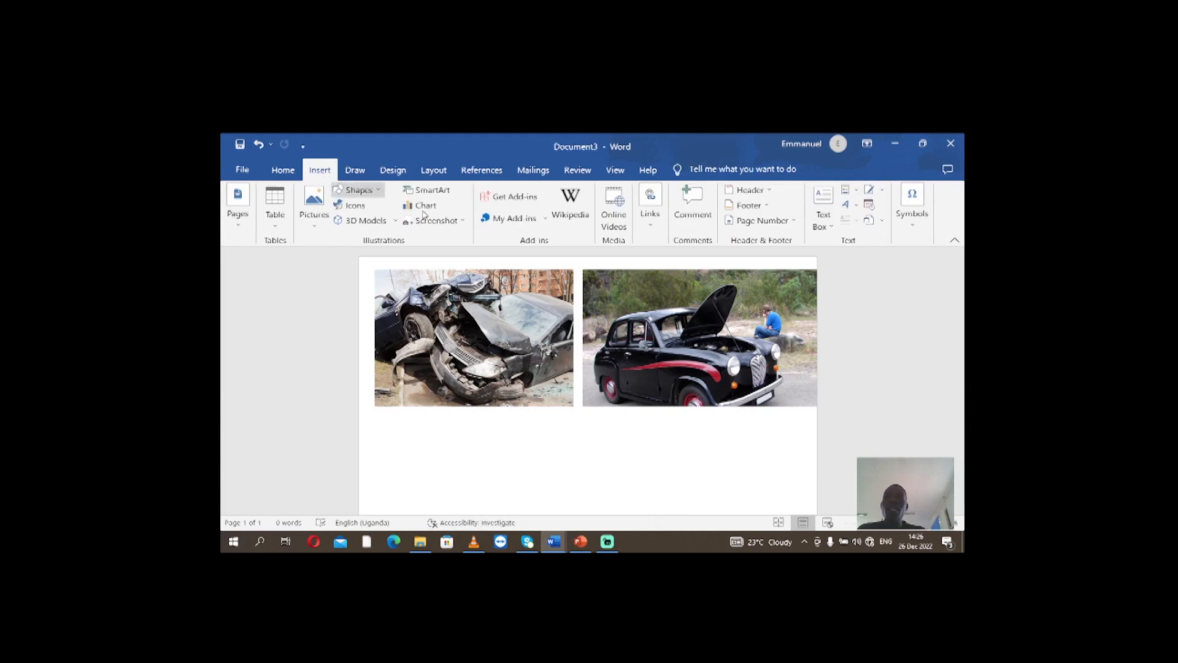
click(823, 233)
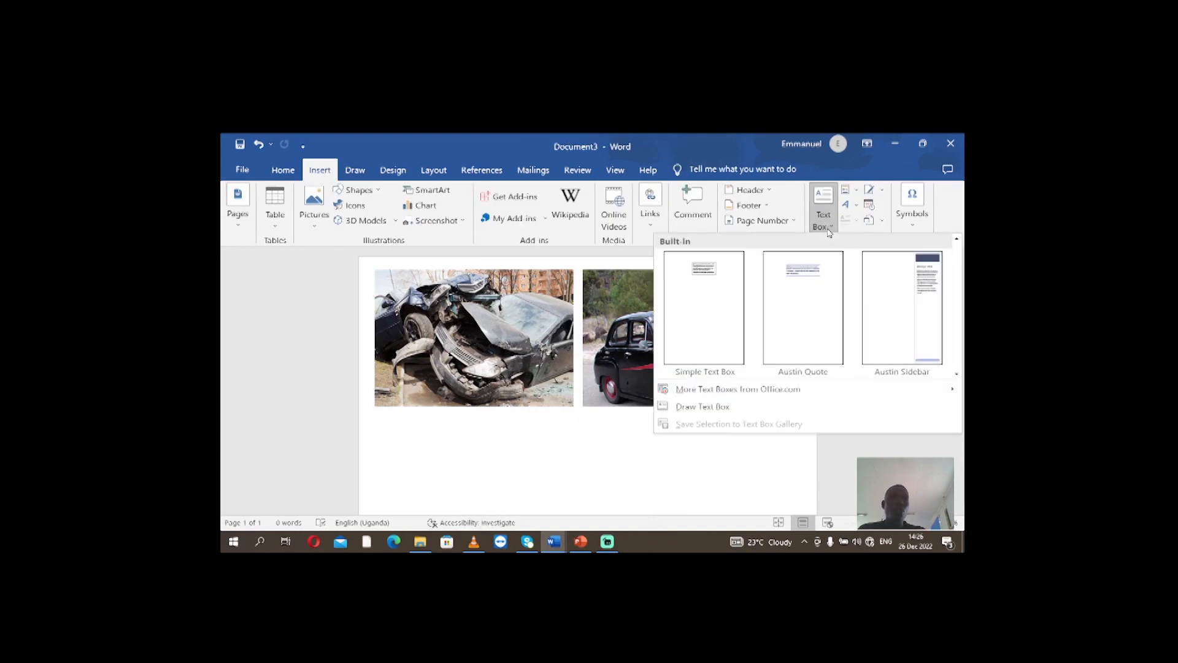
click(698, 409)
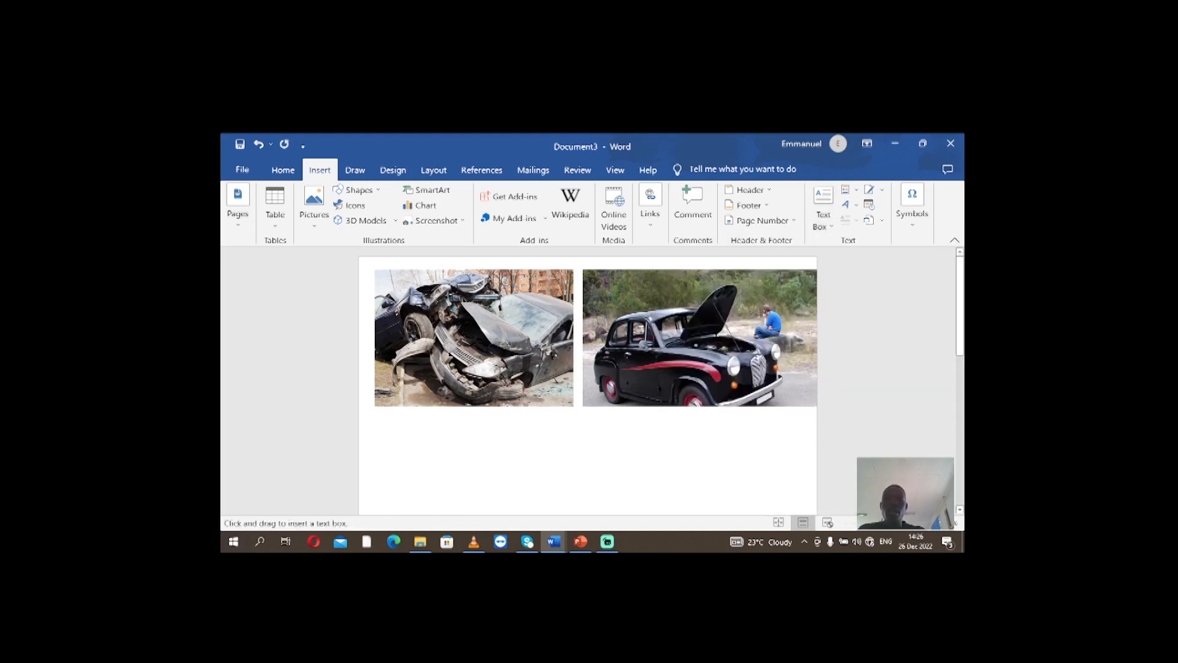
drag(397, 299, 555, 358)
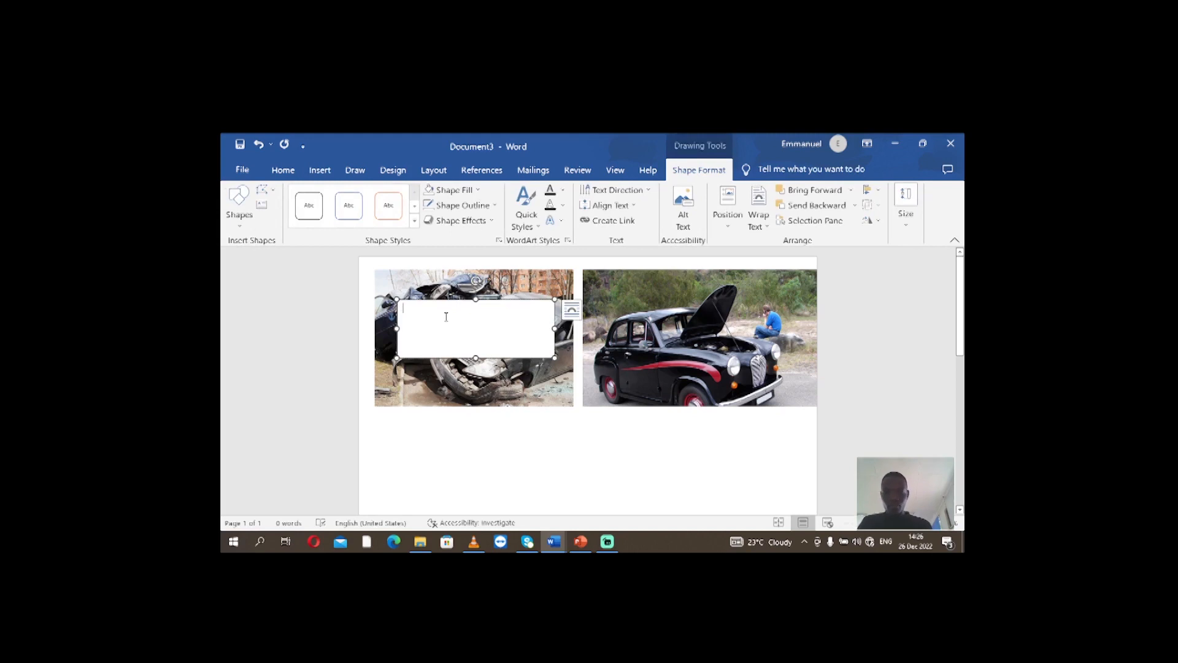
text(THIS IS DANGEROUS ACCIDE)
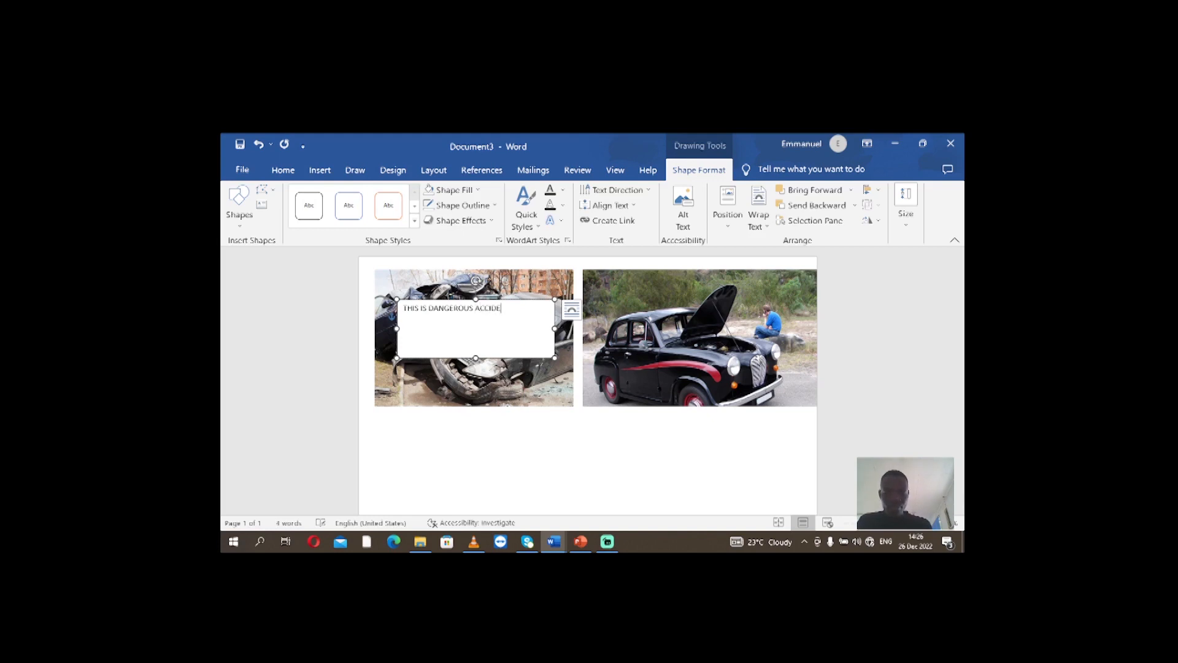
text(T)
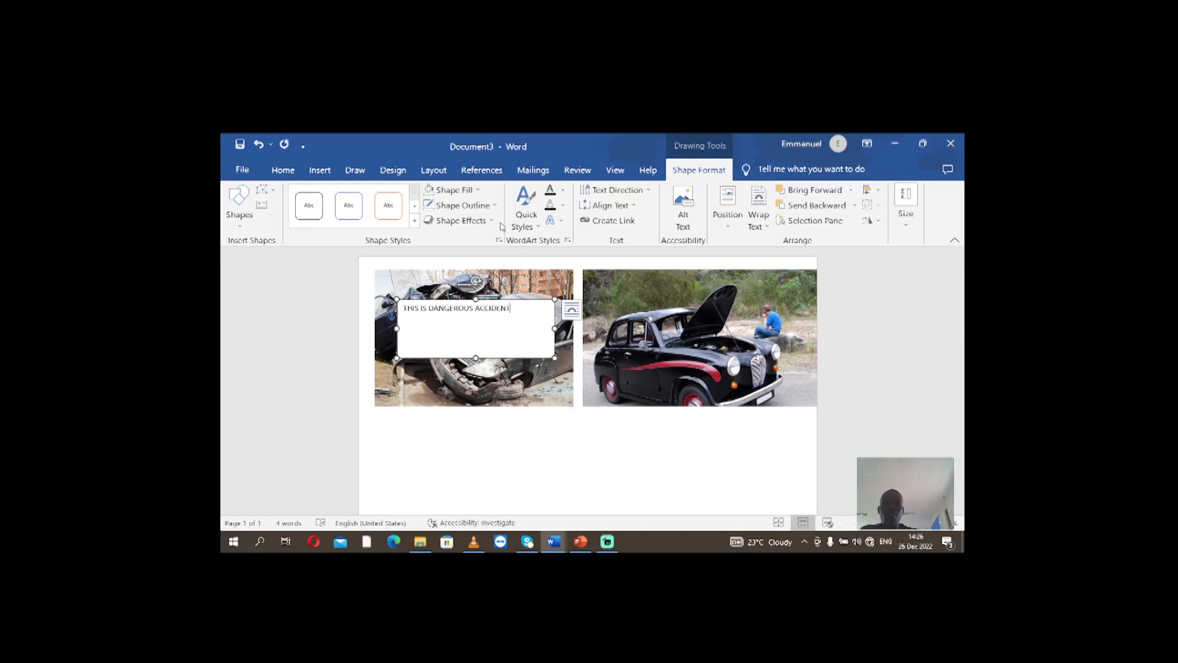
Set the whole caption in the text box to font size 16 and center it
drag(511, 308, 403, 309)
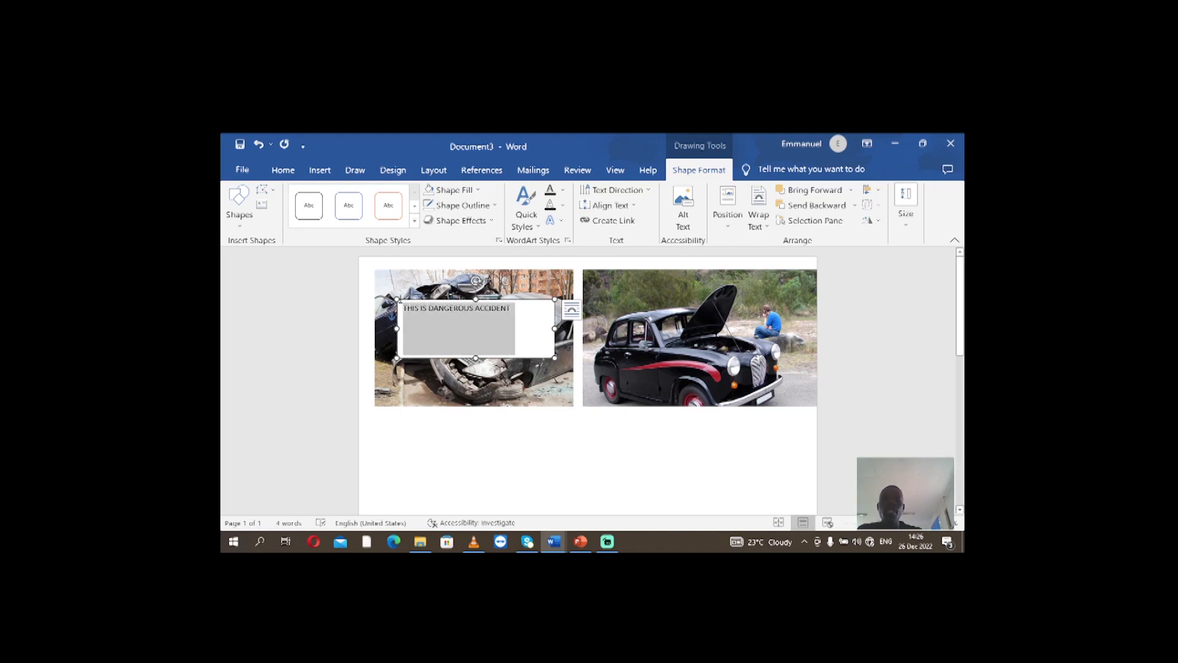
click(283, 170)
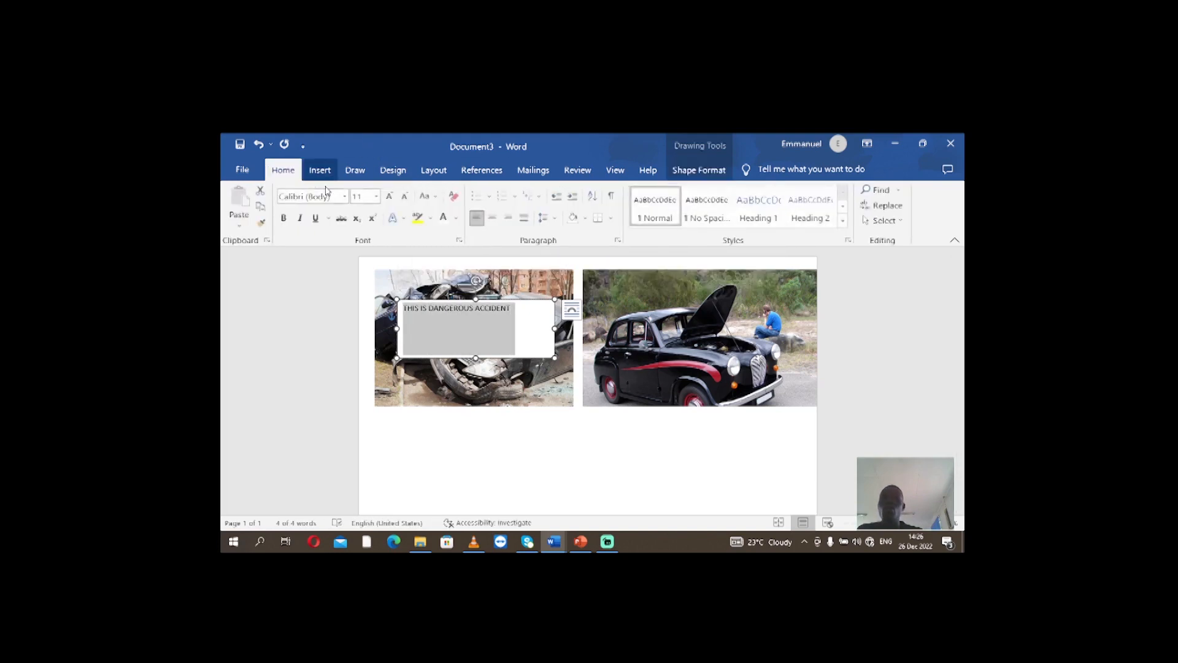
click(390, 196)
click(390, 196)
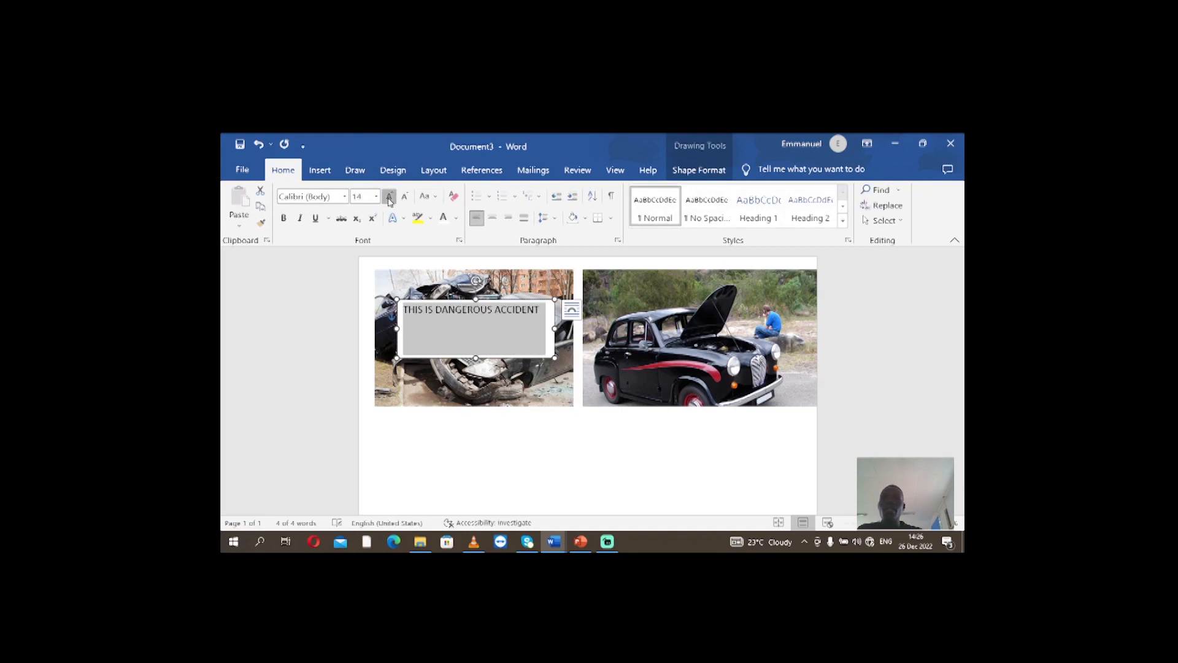
click(390, 196)
click(390, 196)
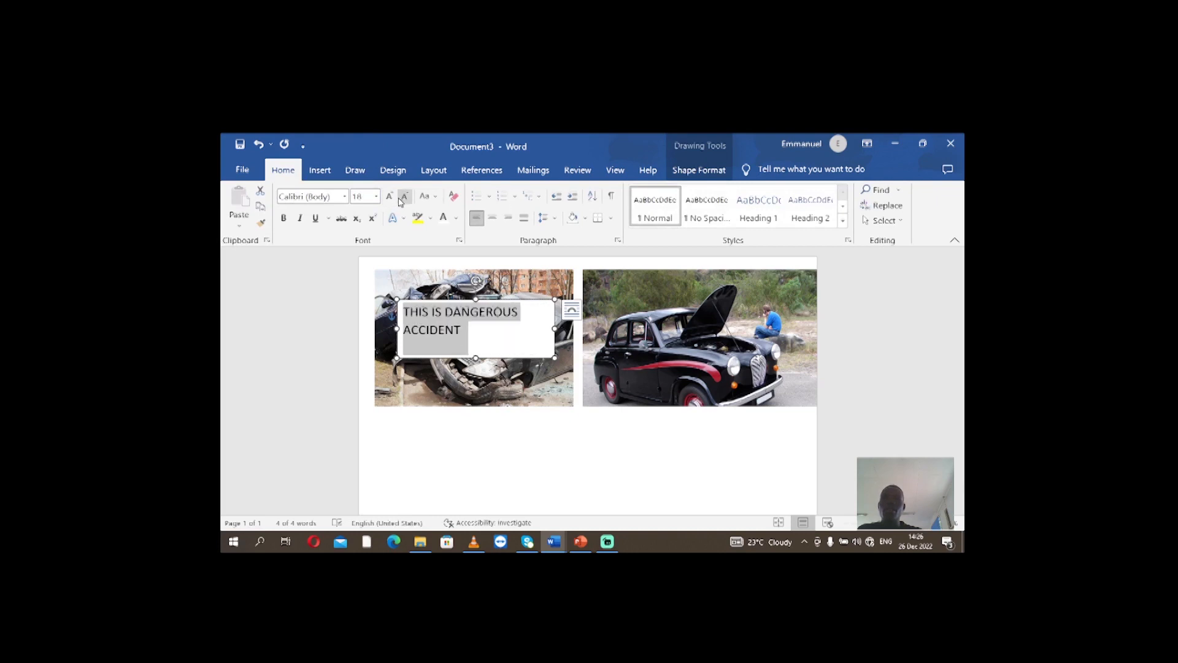
click(402, 199)
click(402, 200)
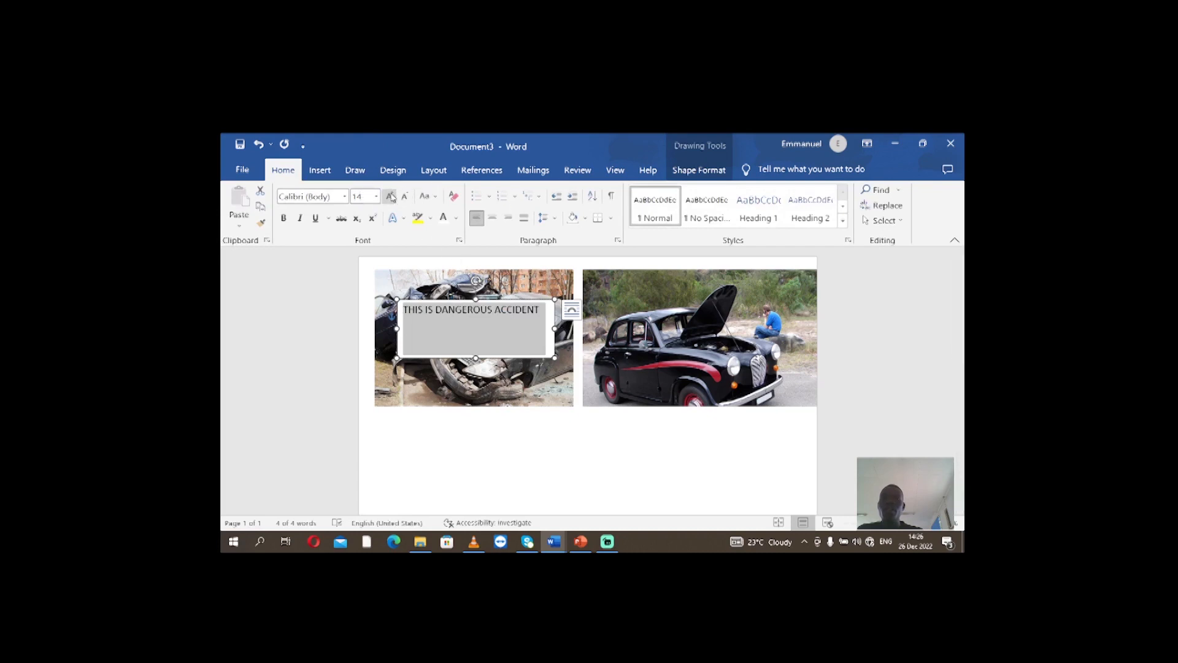
click(389, 196)
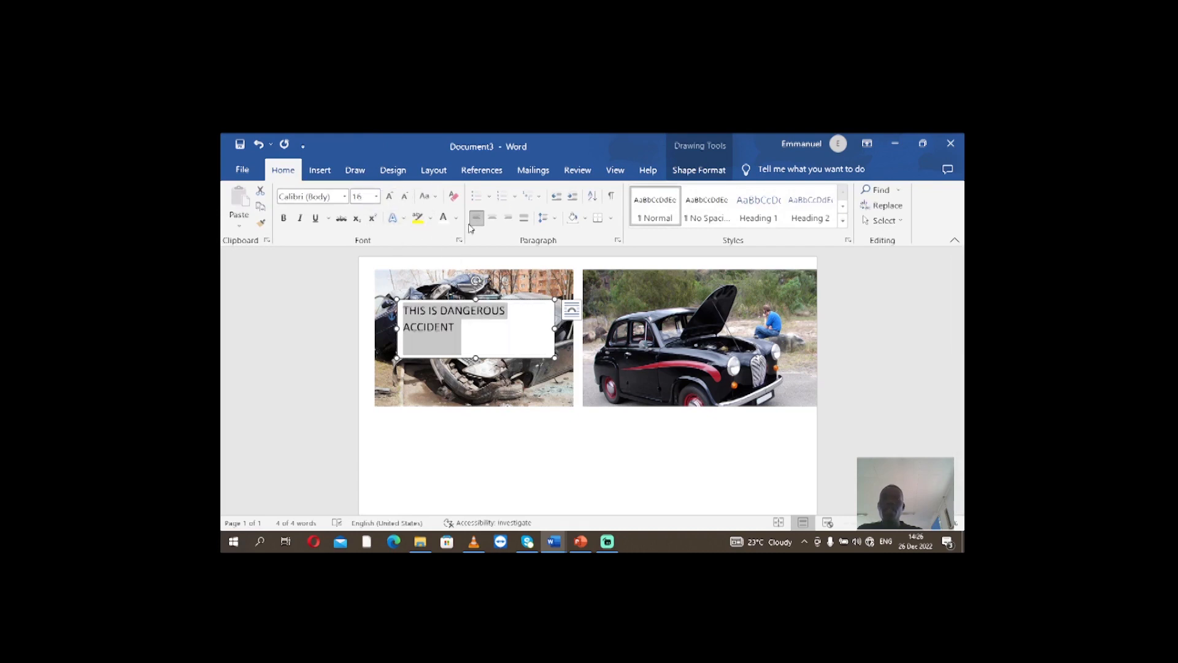
click(490, 225)
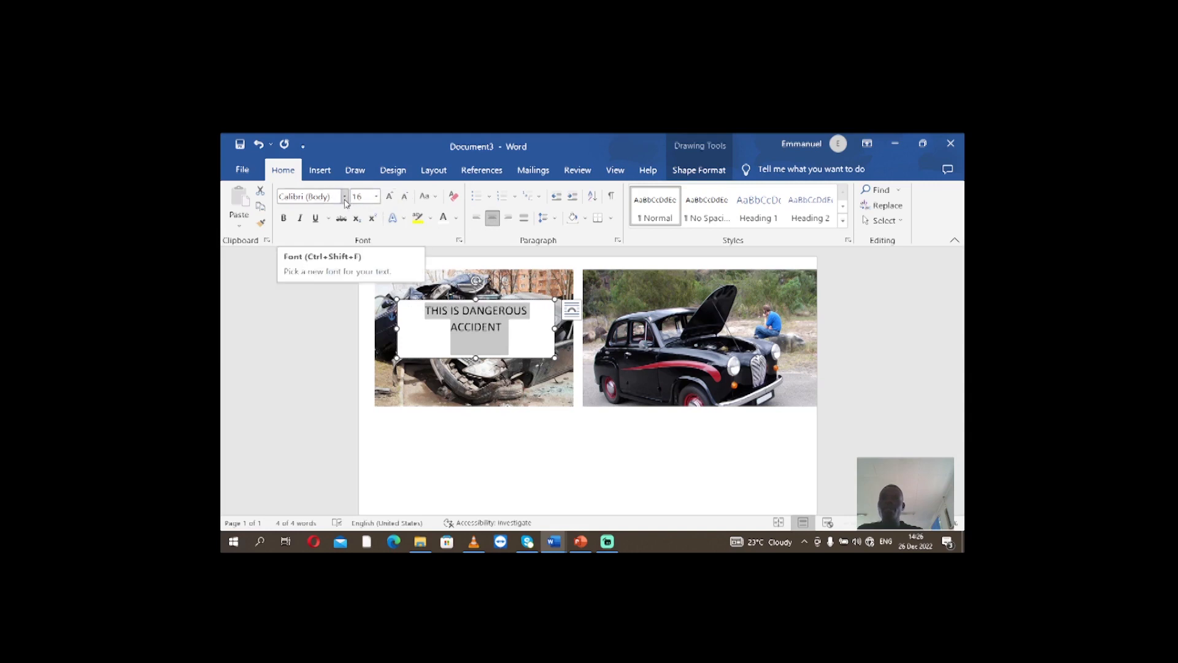
Format the caption text as bold Algerian in the standard red color
click(283, 218)
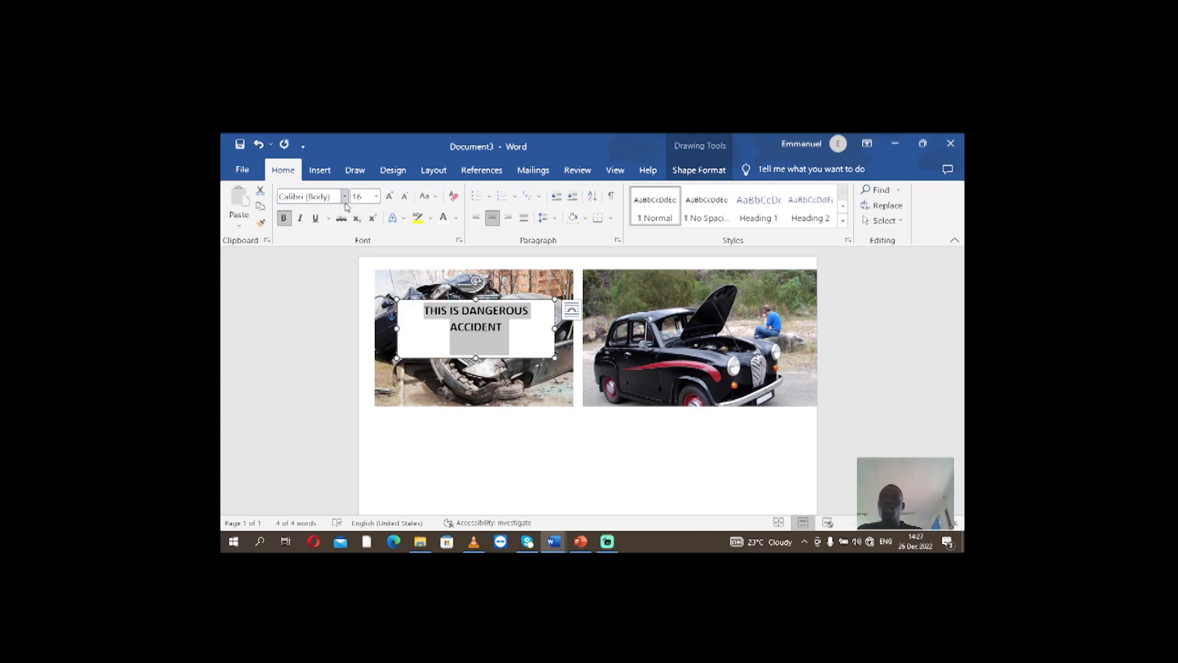
click(345, 197)
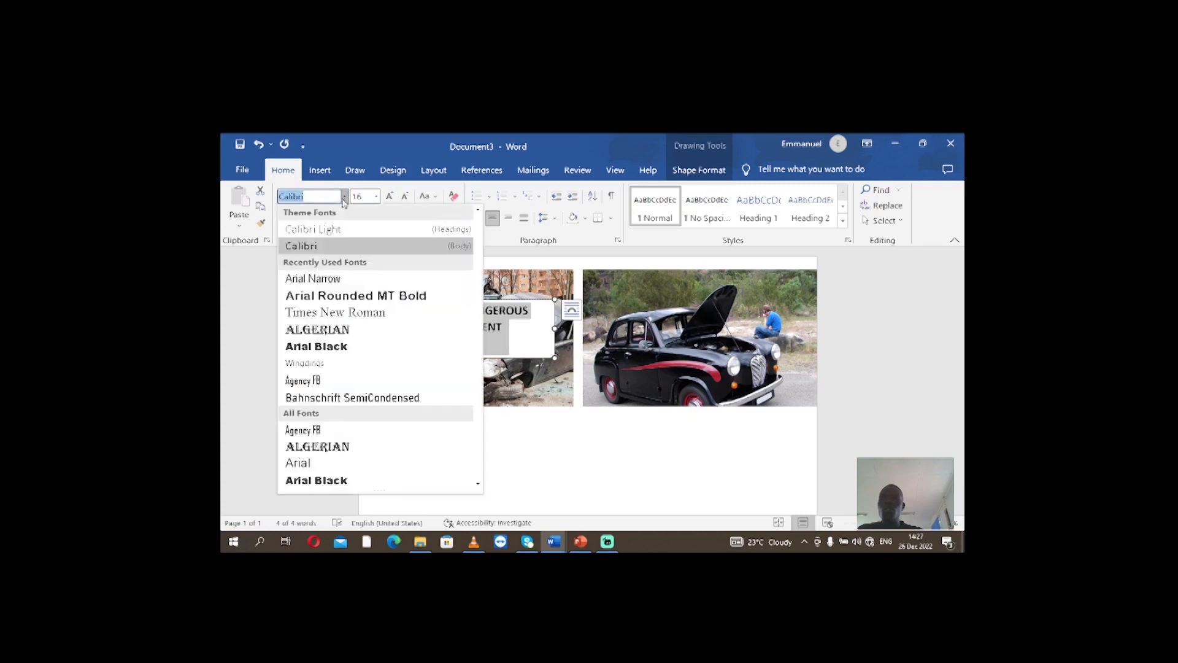
click(330, 329)
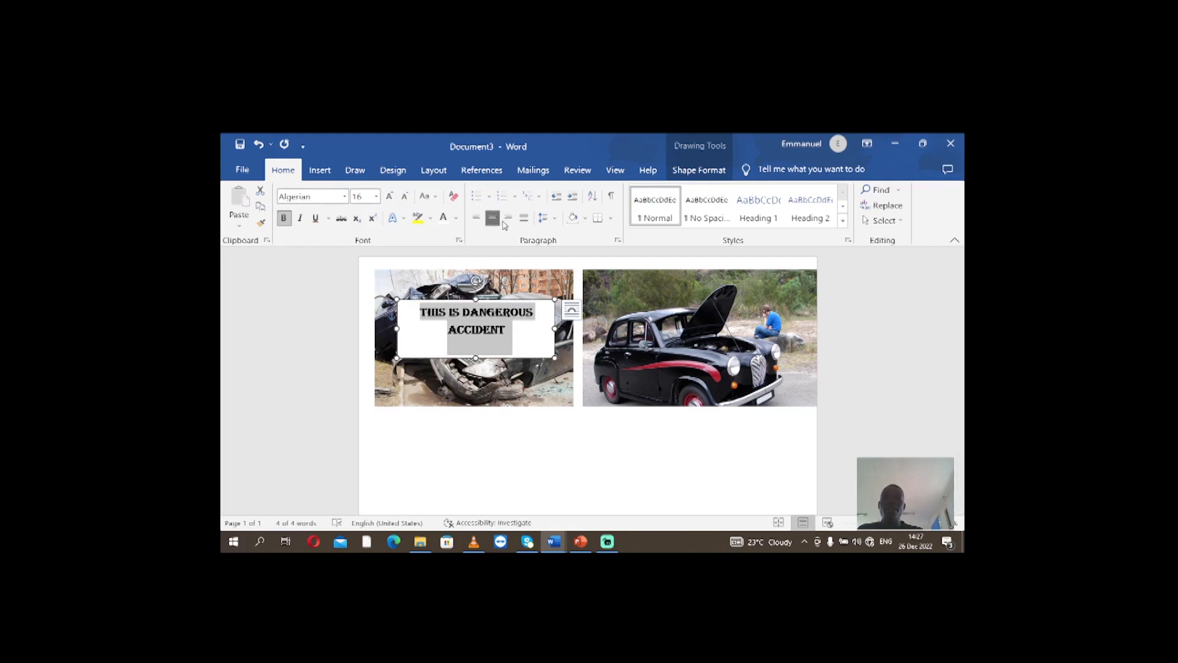
click(456, 218)
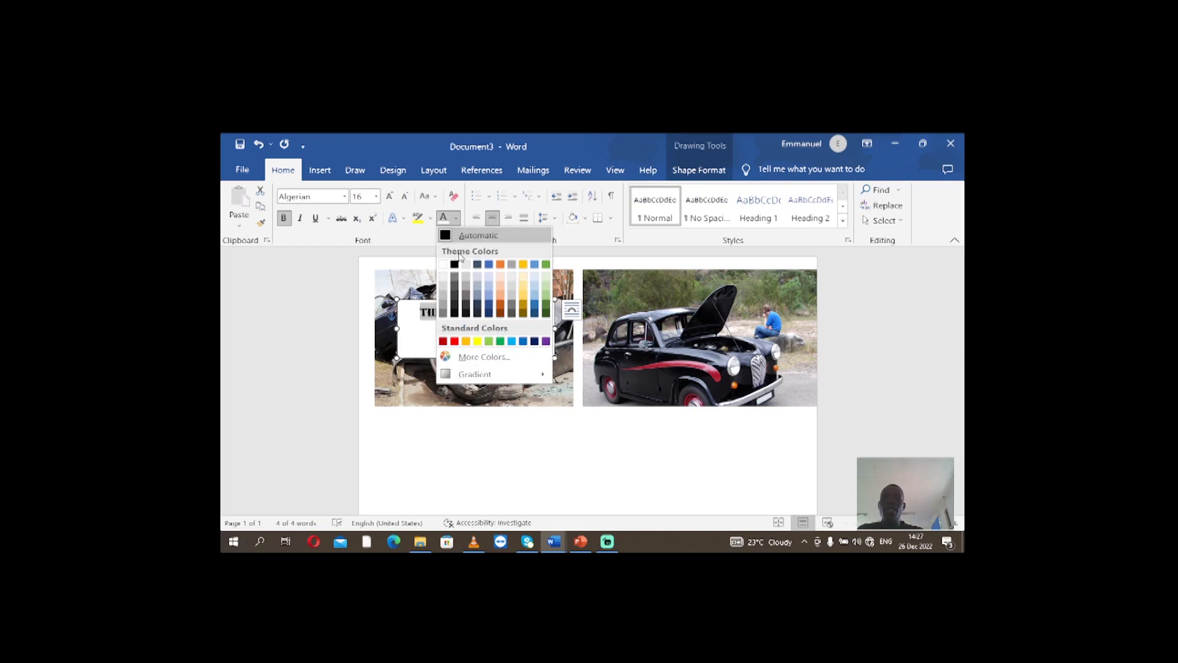
click(454, 342)
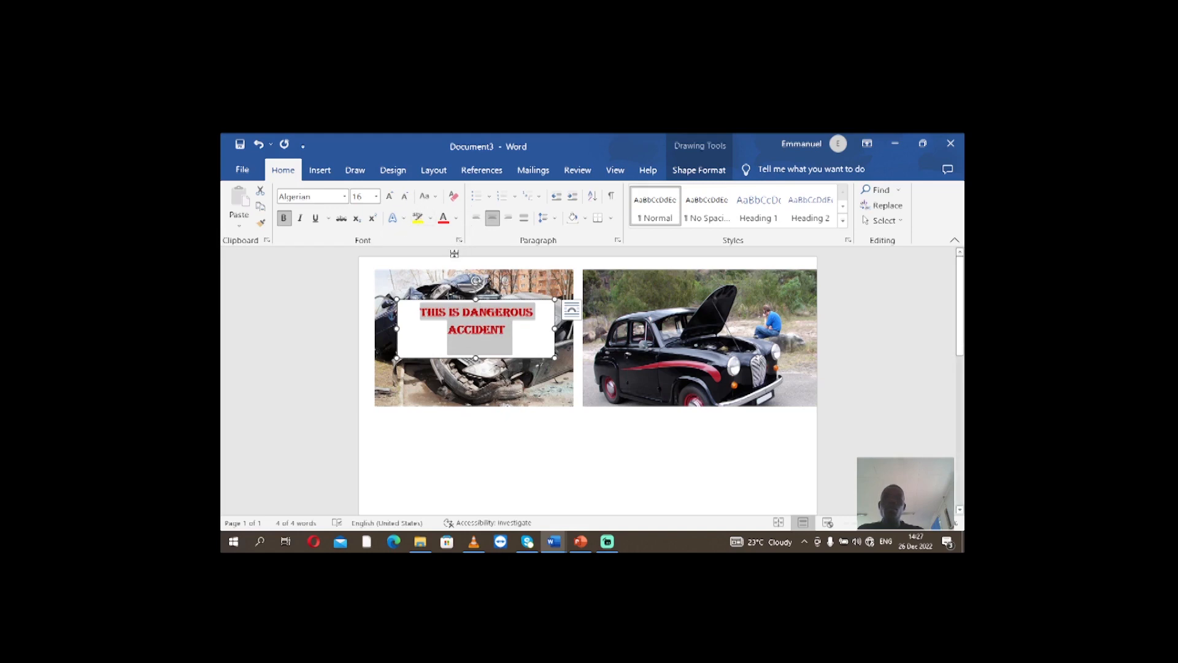
click(487, 286)
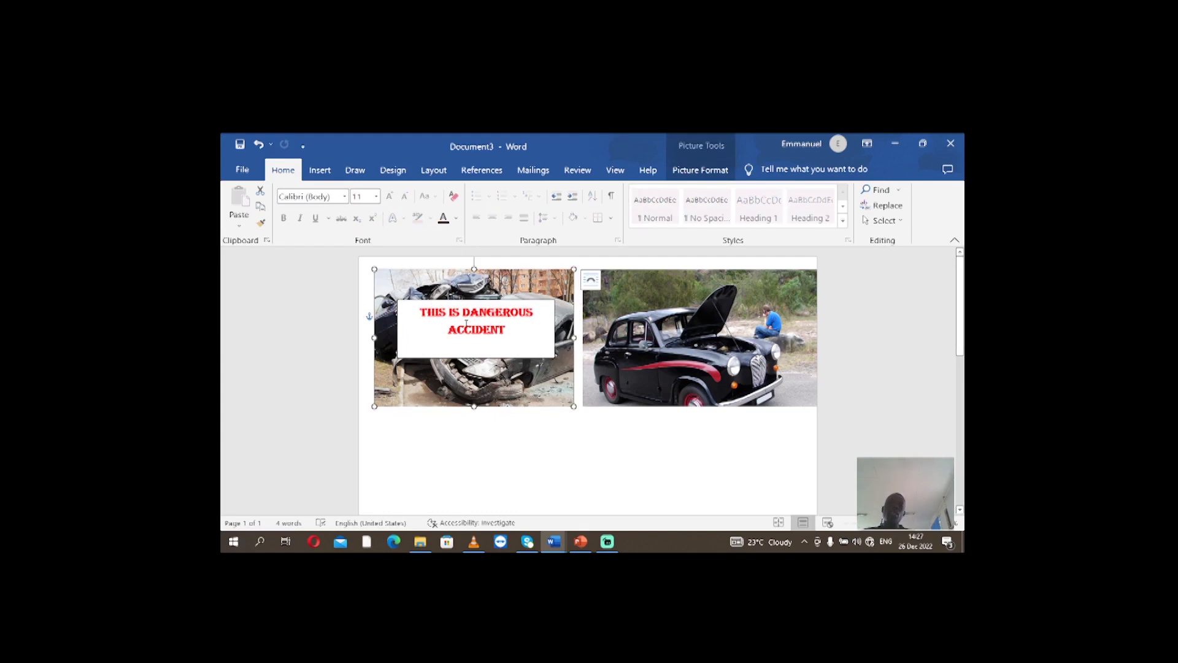
Remove the fill from the caption text box over the wrecked car picture
click(516, 332)
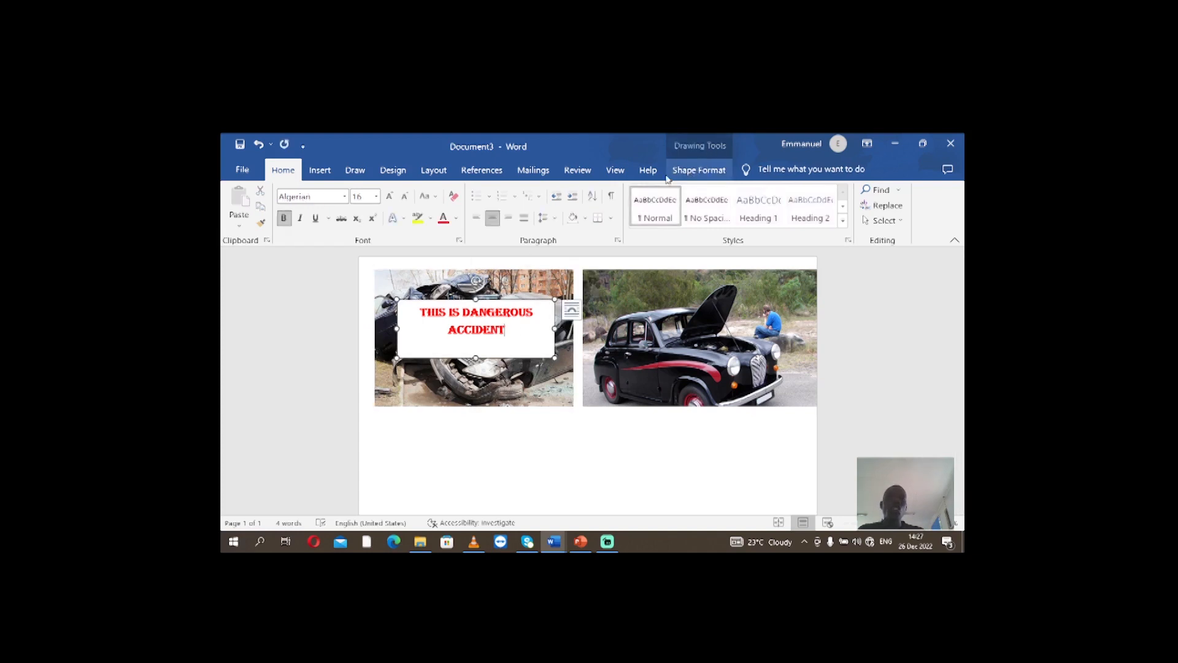
click(701, 175)
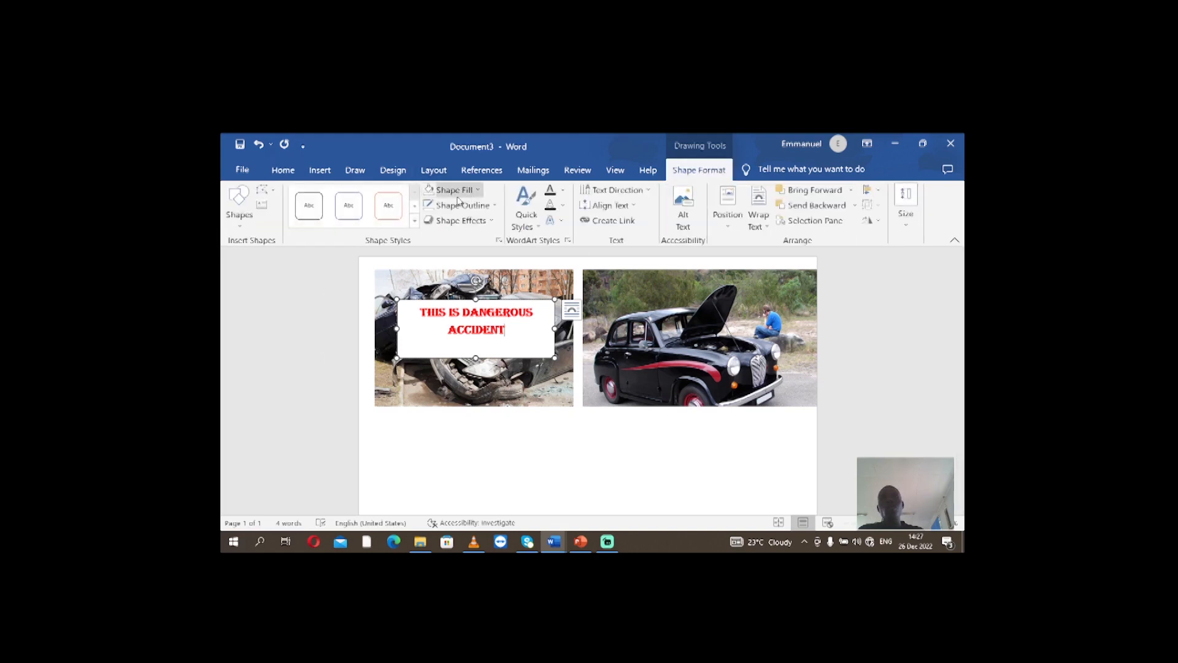
click(478, 191)
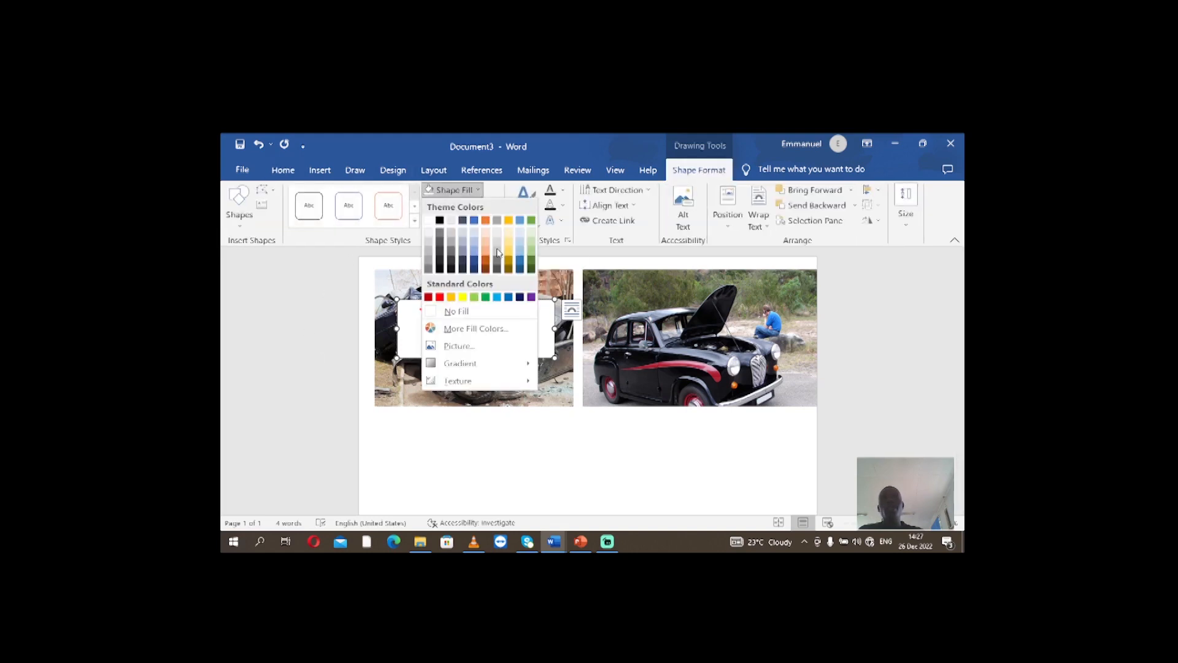
click(448, 312)
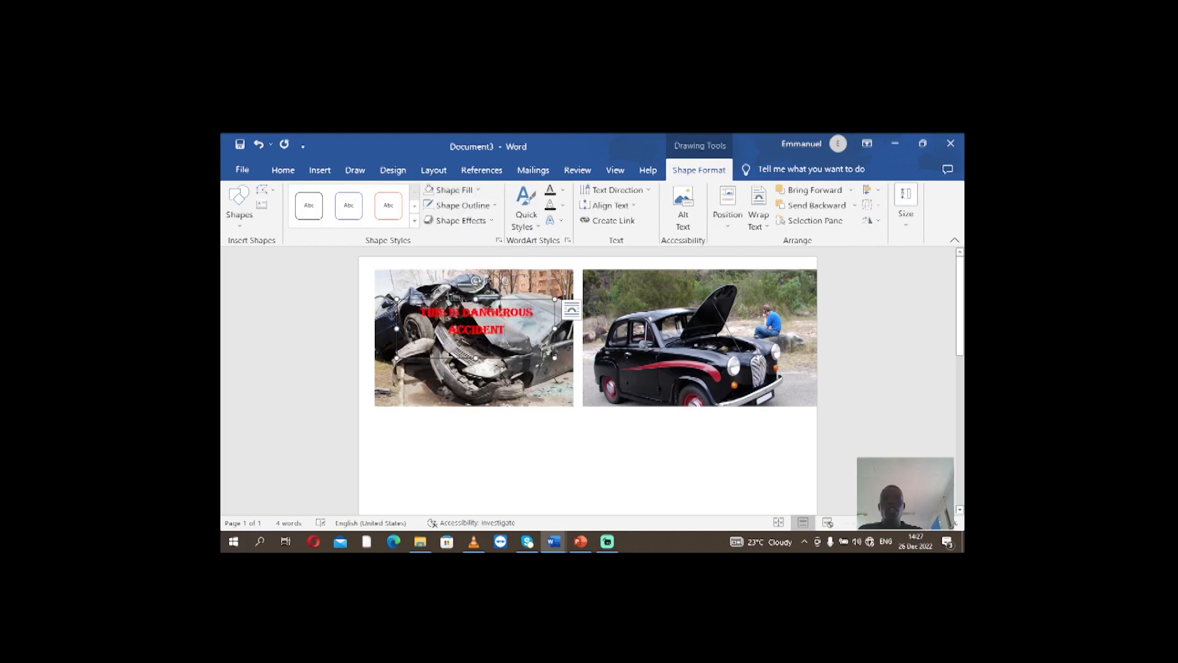
Remove the outline from the caption text box and deselect it
click(495, 207)
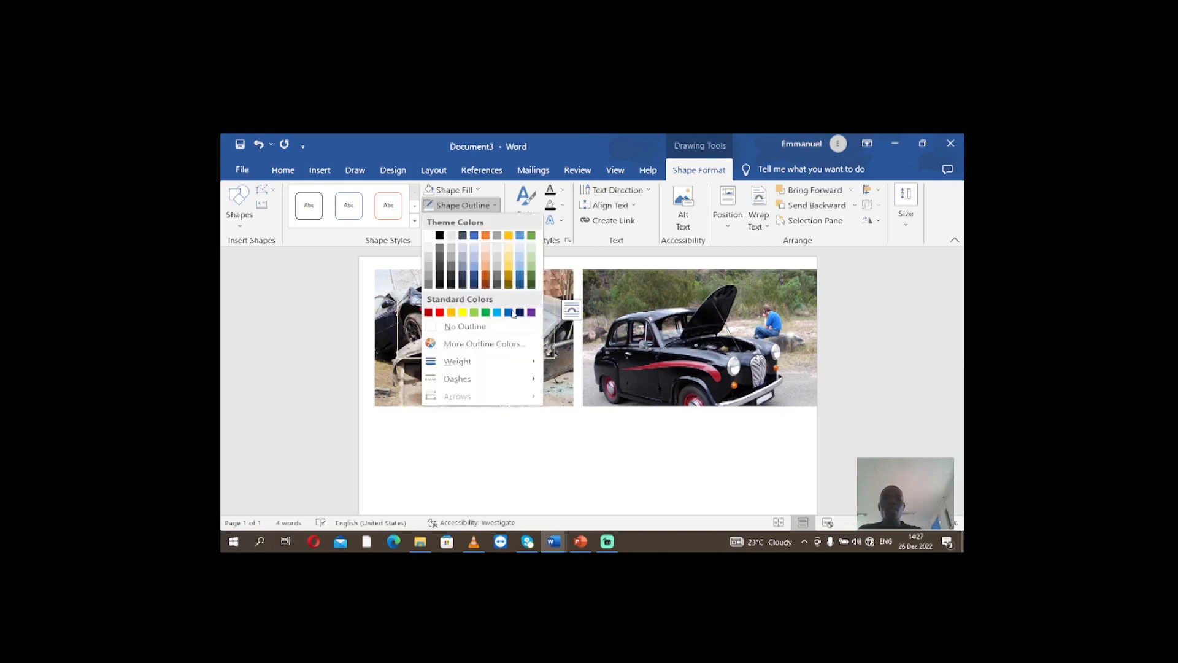
click(548, 382)
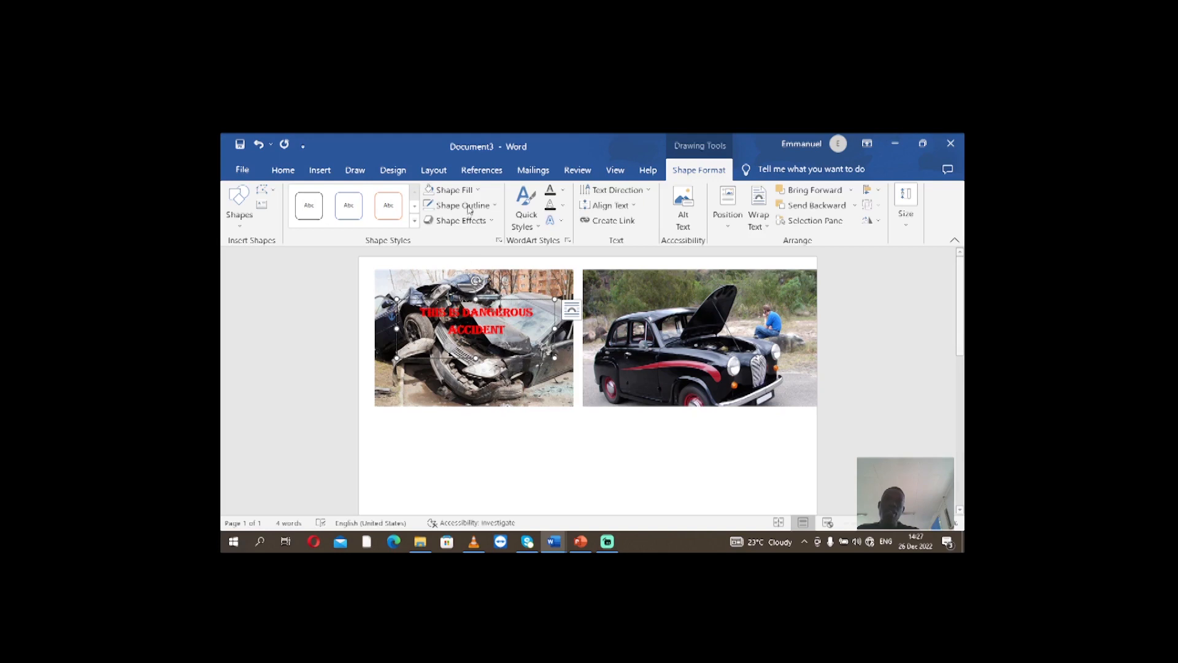
click(492, 206)
click(476, 332)
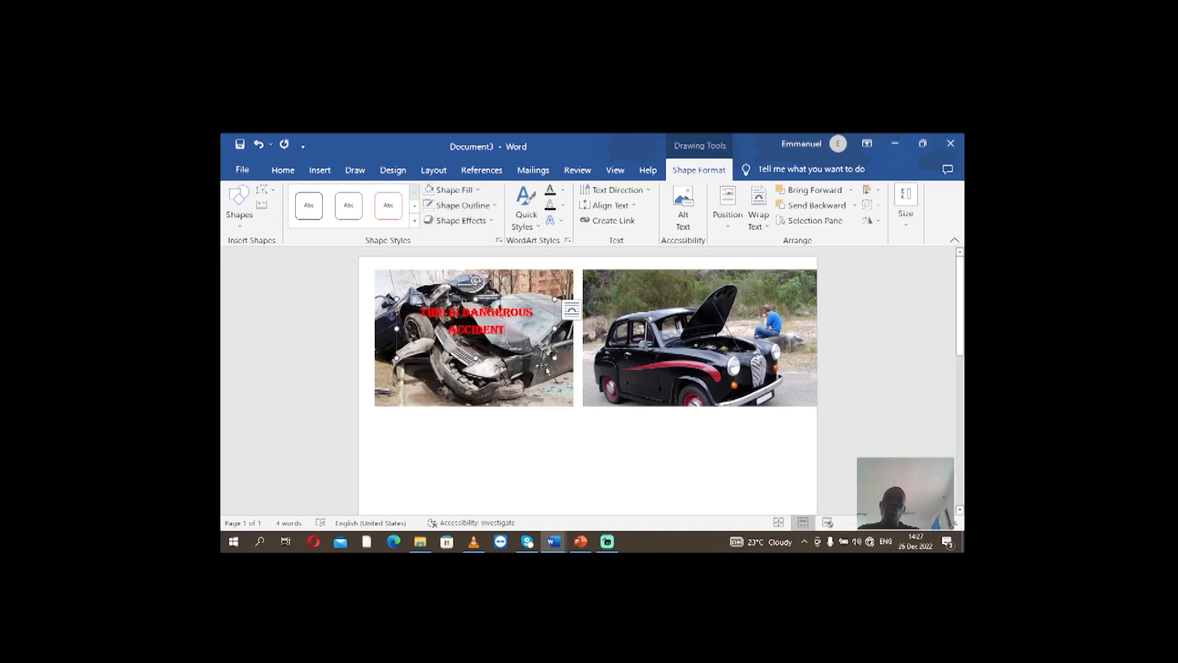
click(569, 374)
click(645, 468)
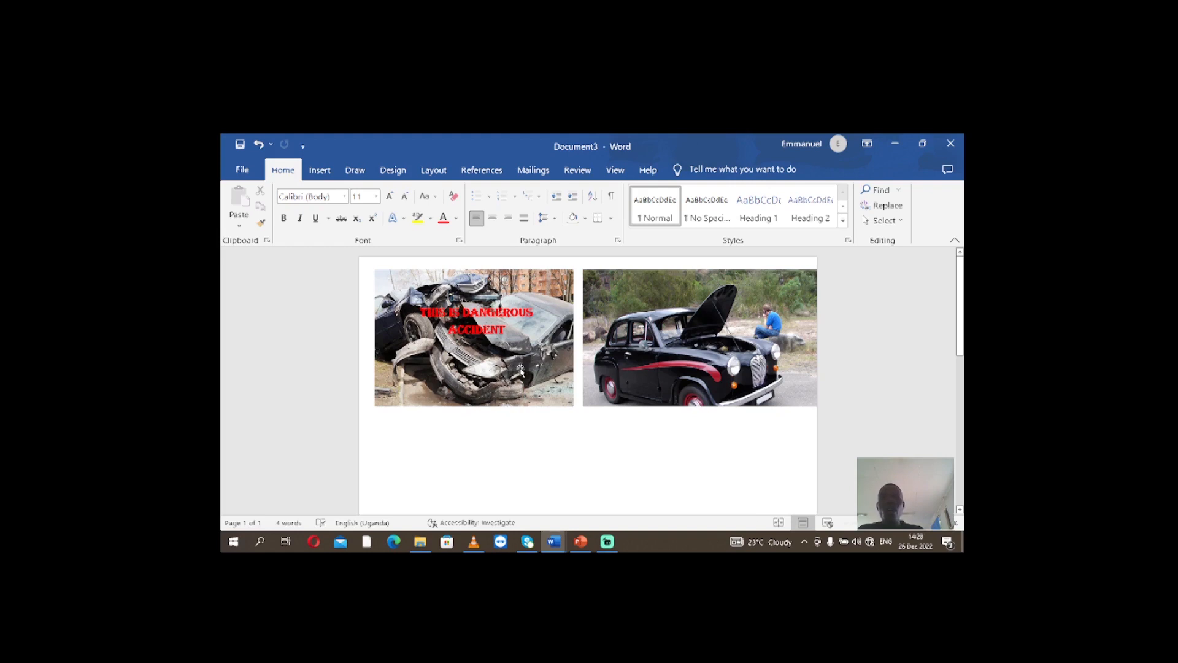
Move the wrecked car picture slightly upward on its own, without the caption text box
mouse_move(521, 370)
mouse_down()
mouse_move(521, 445)
mouse_move(519, 362)
mouse_up()
click(491, 428)
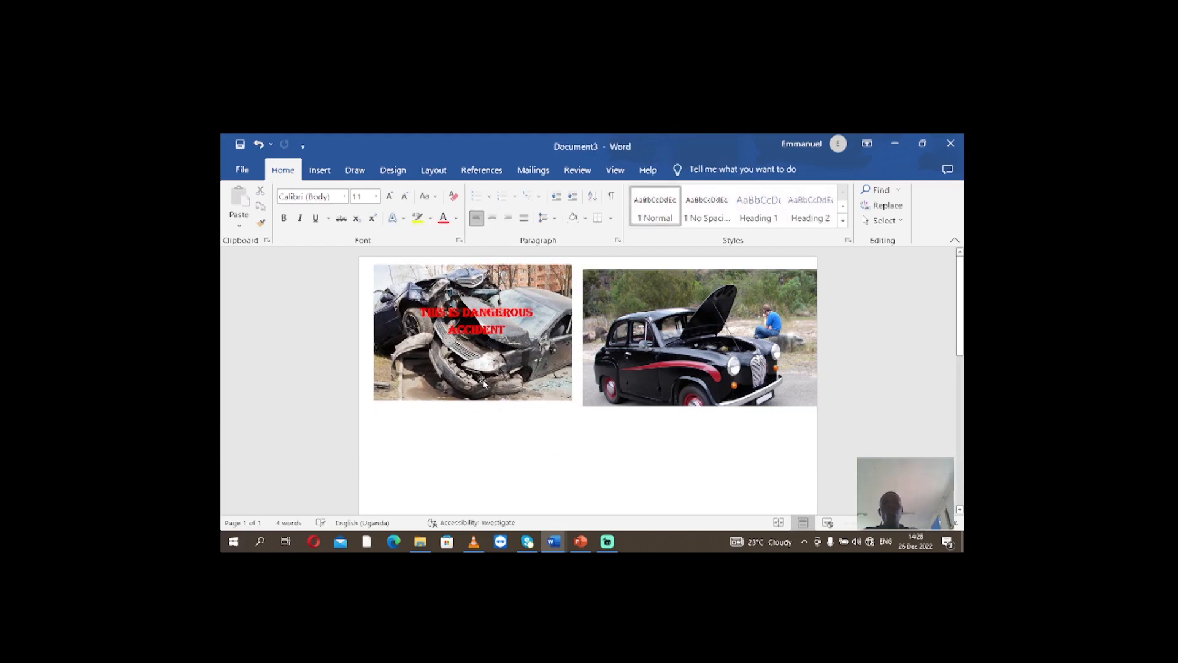
click(470, 374)
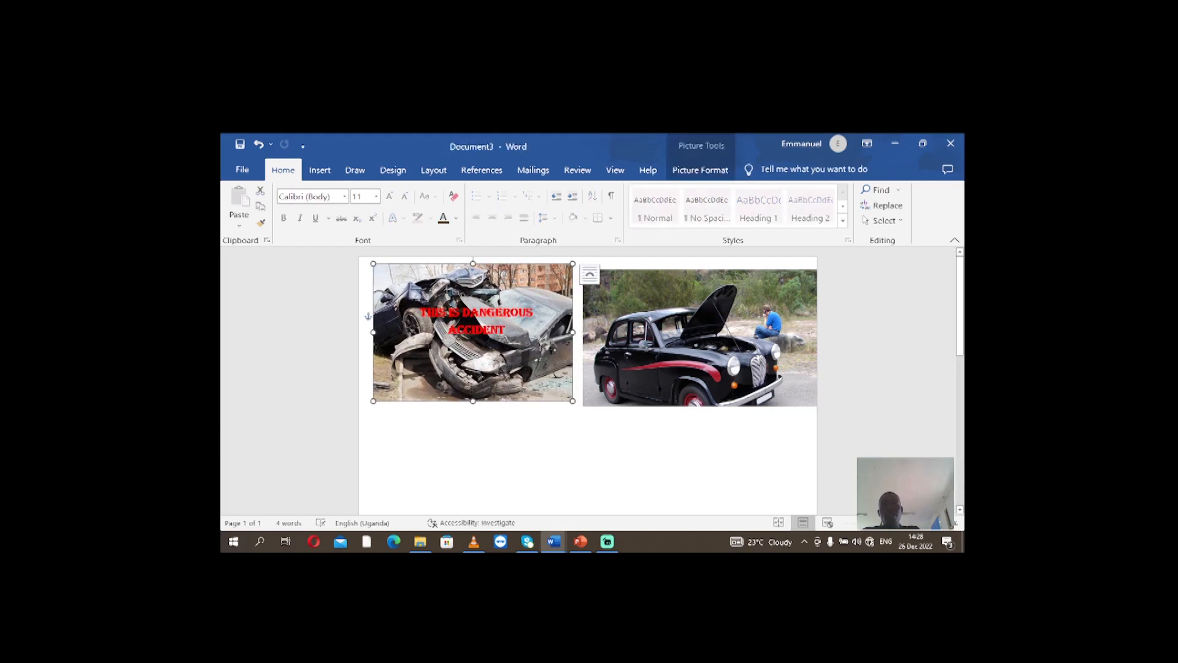
click(464, 330)
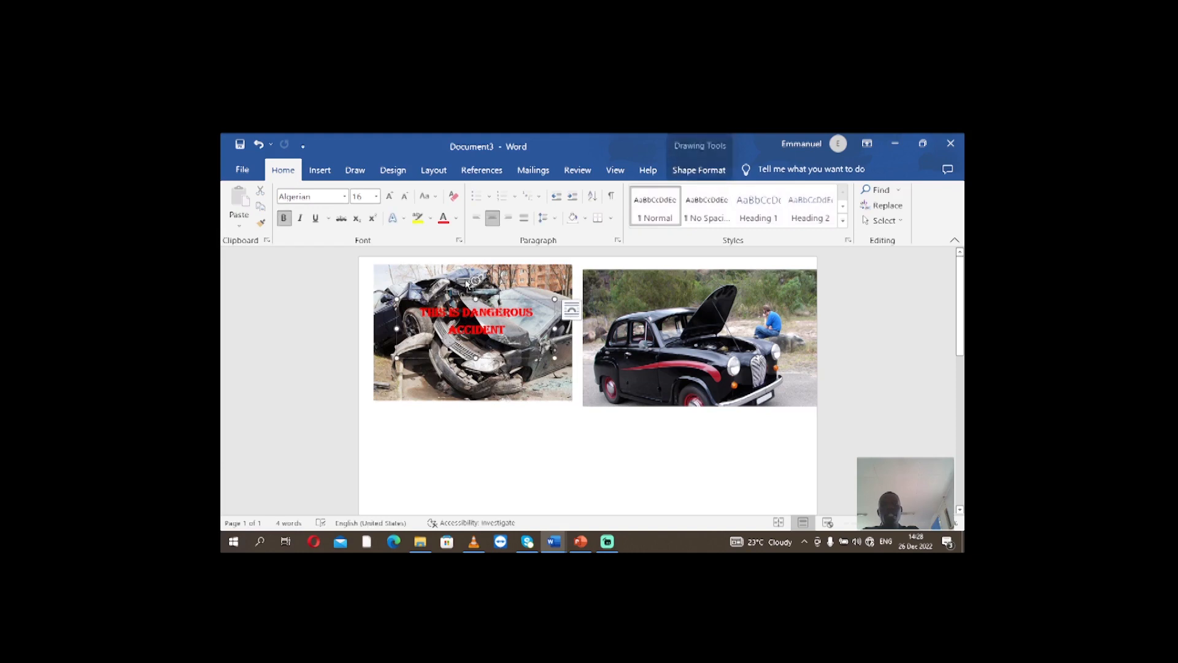
shift+click(467, 287)
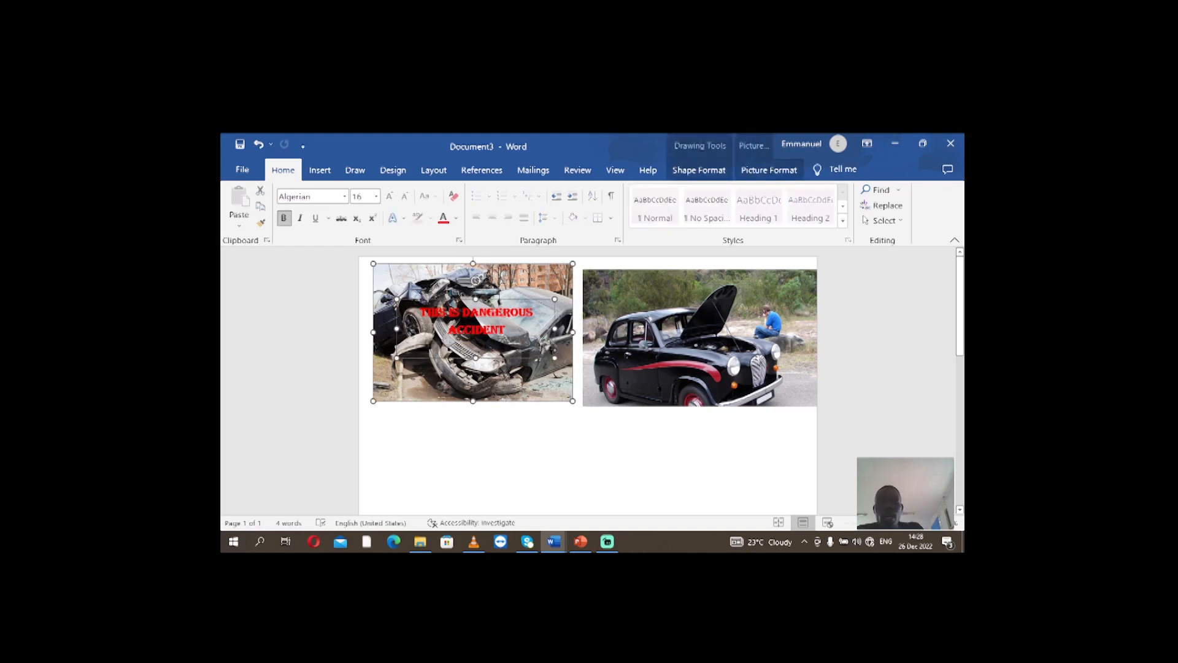
right_click(483, 289)
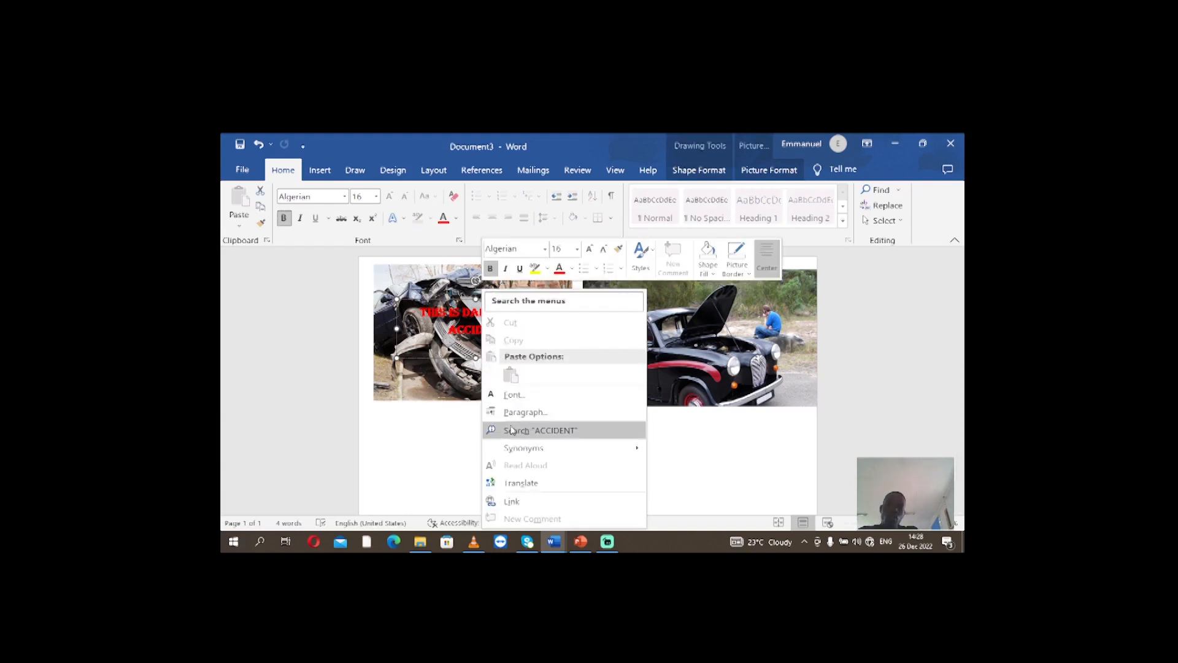
right_click(457, 335)
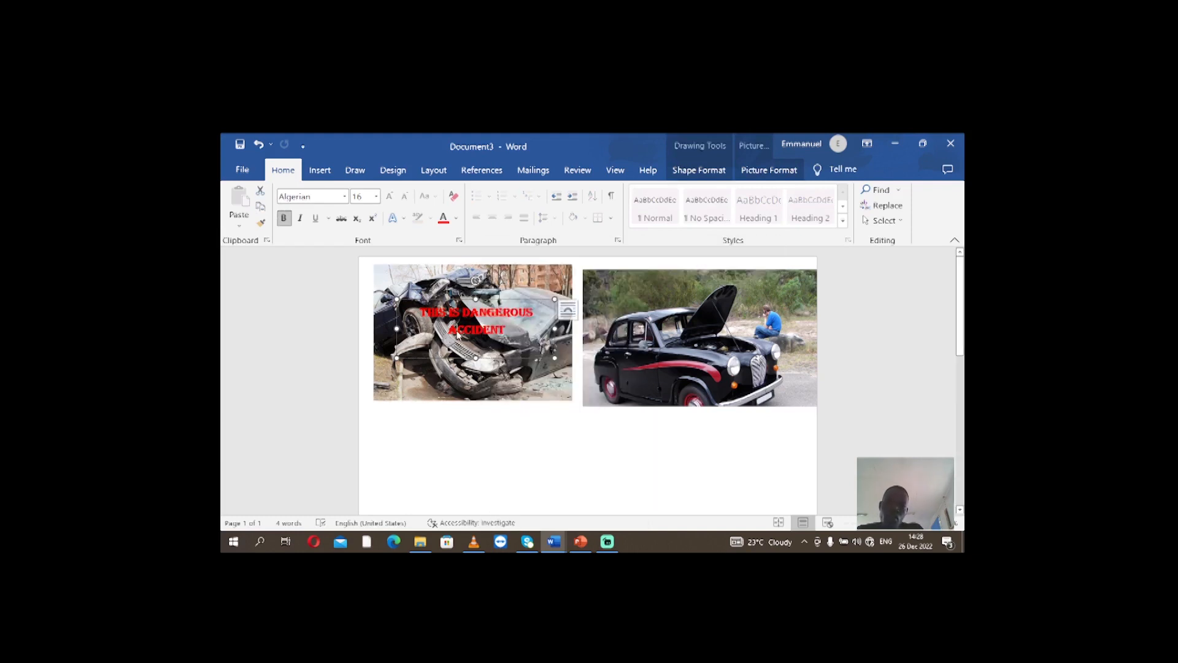
click(420, 308)
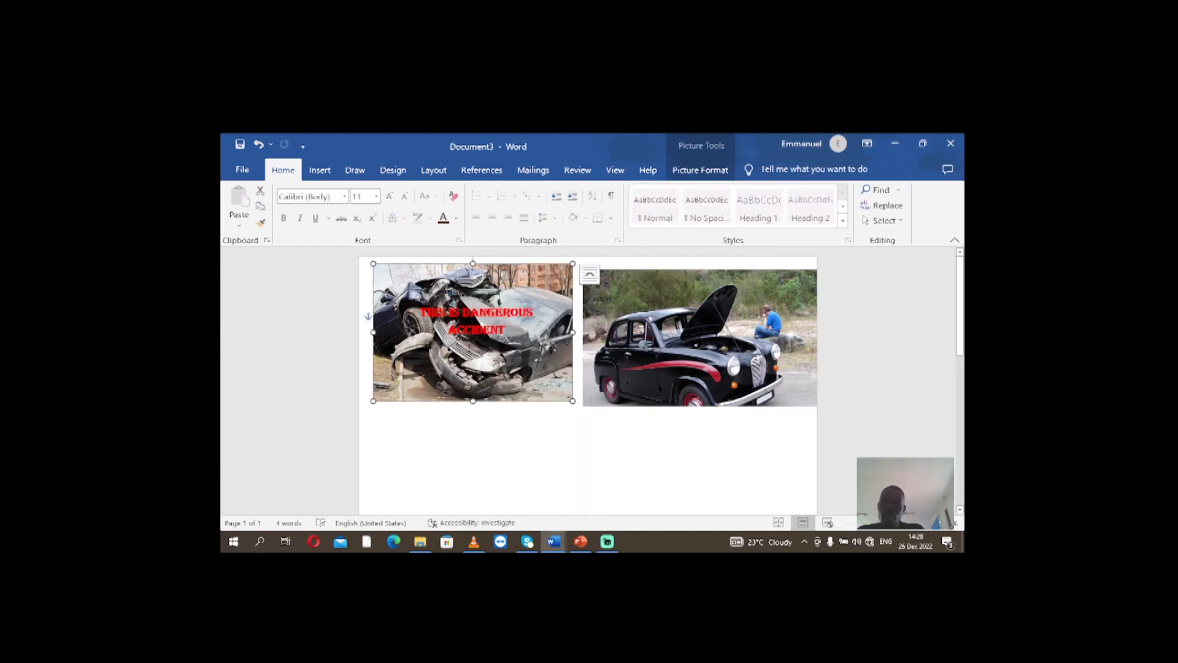
Group the caption text box with the wrecked car picture and deselect the group
click(471, 328)
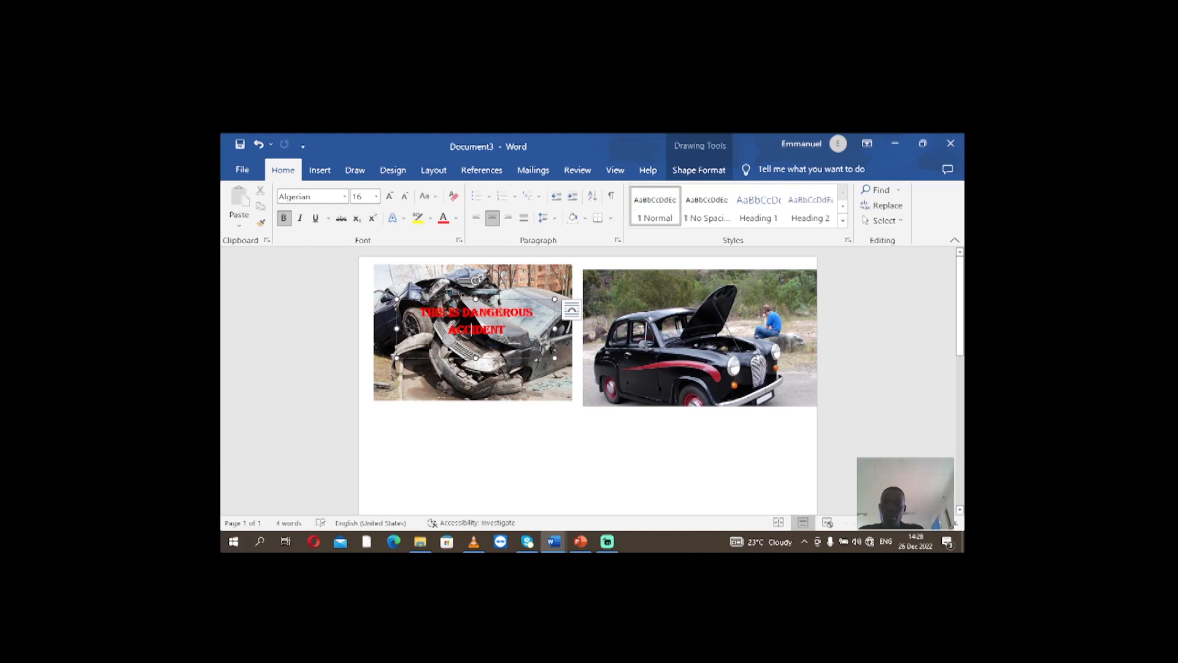
shift+click(435, 285)
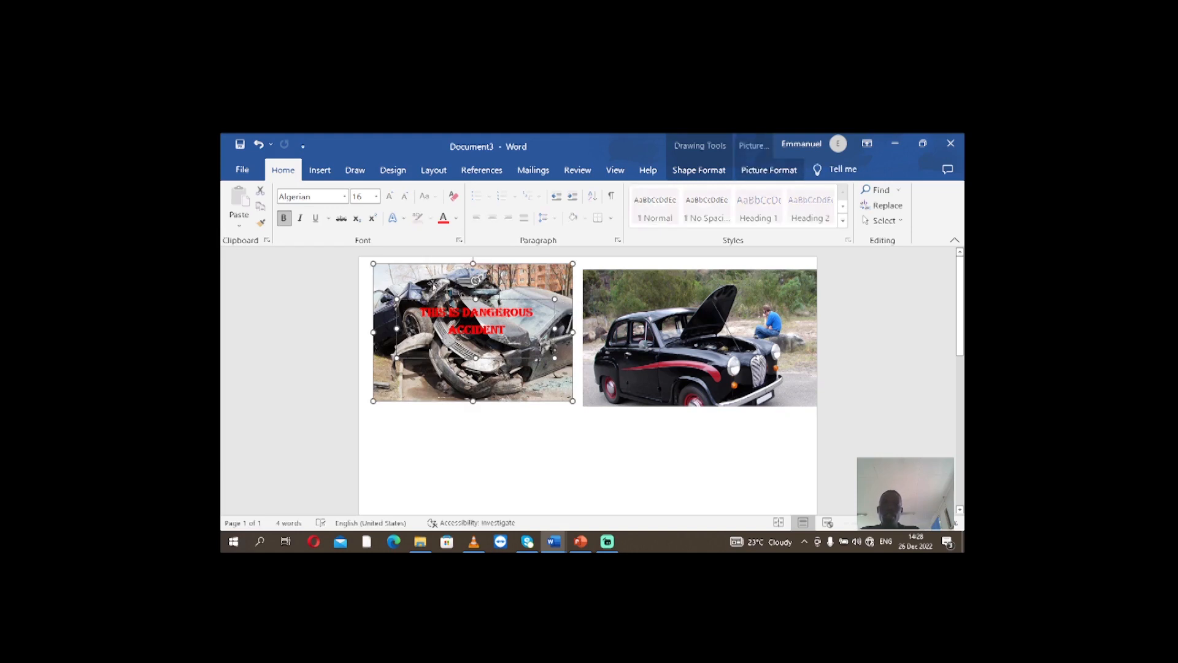
right_click(448, 285)
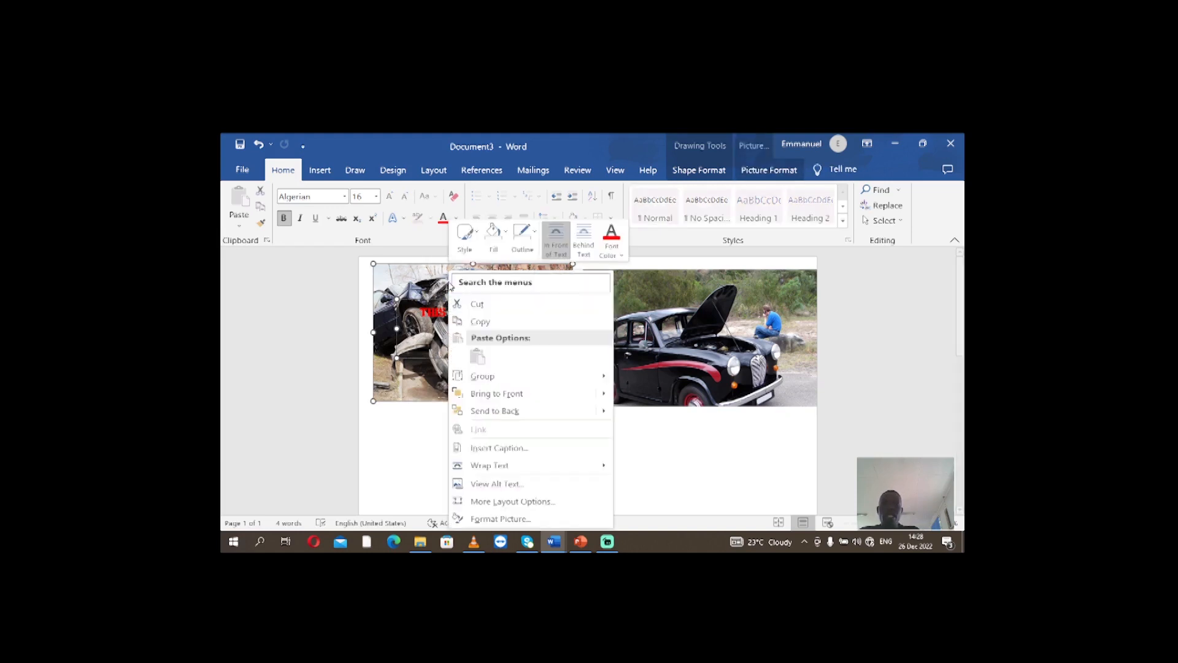
mouse_move(477, 376)
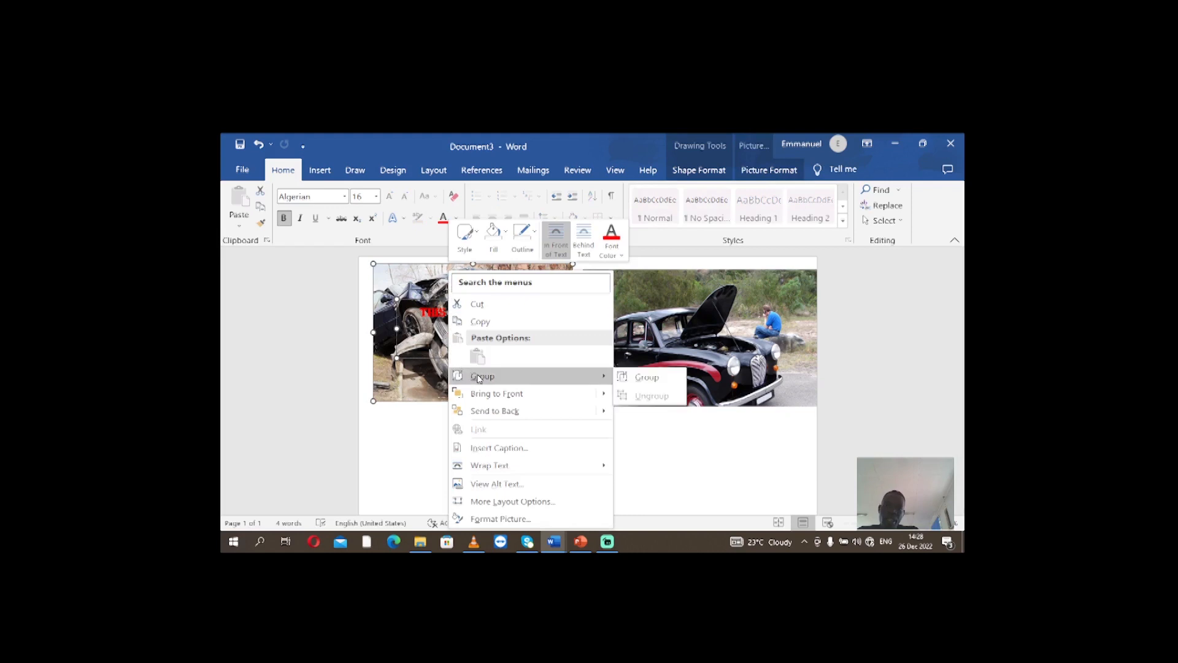
click(643, 379)
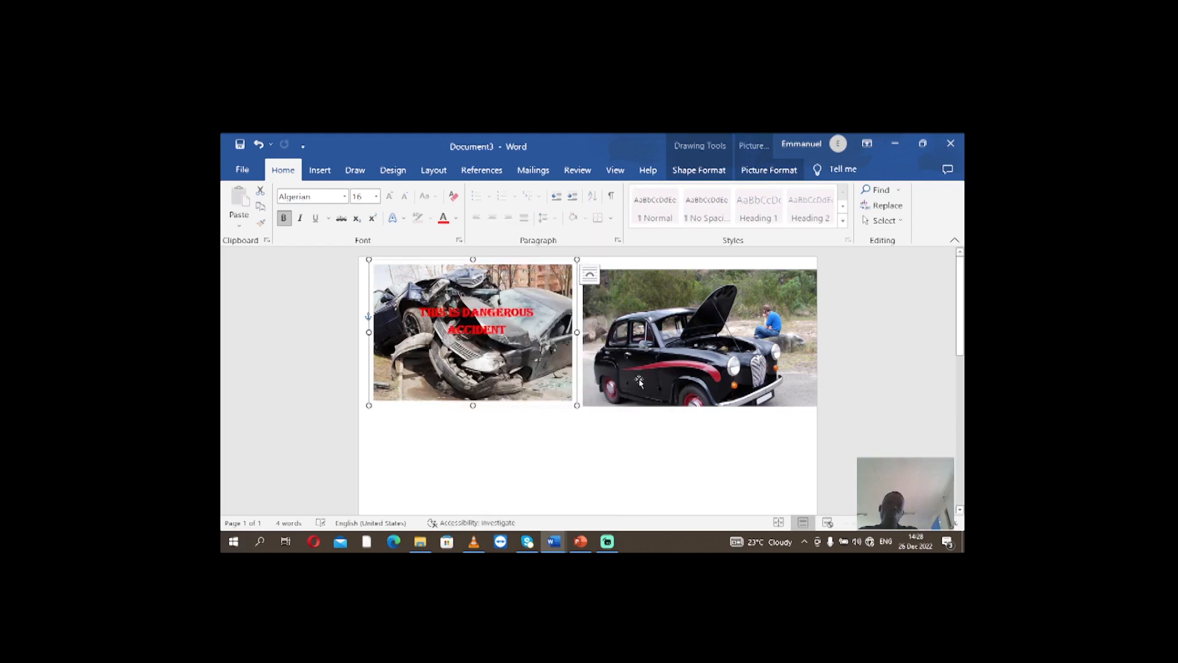
click(567, 430)
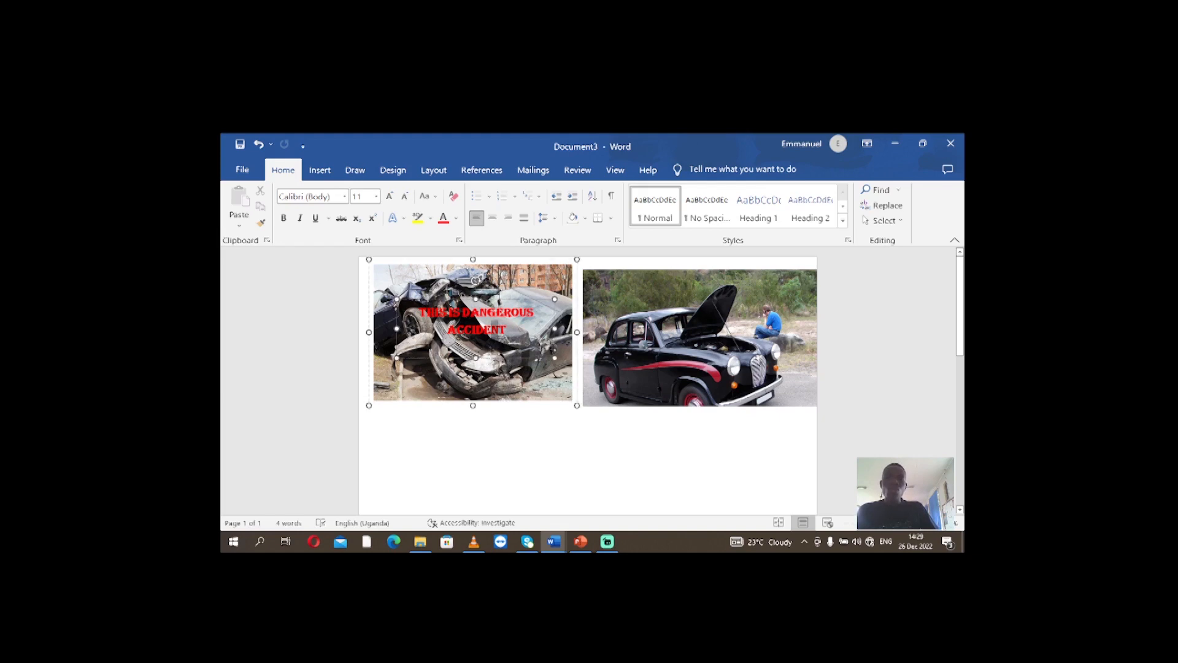
Move the wrecked car picture inside the group up to the page's top edge
click(404, 392)
mouse_move(407, 367)
mouse_down()
mouse_move(424, 409)
mouse_move(408, 362)
mouse_up()
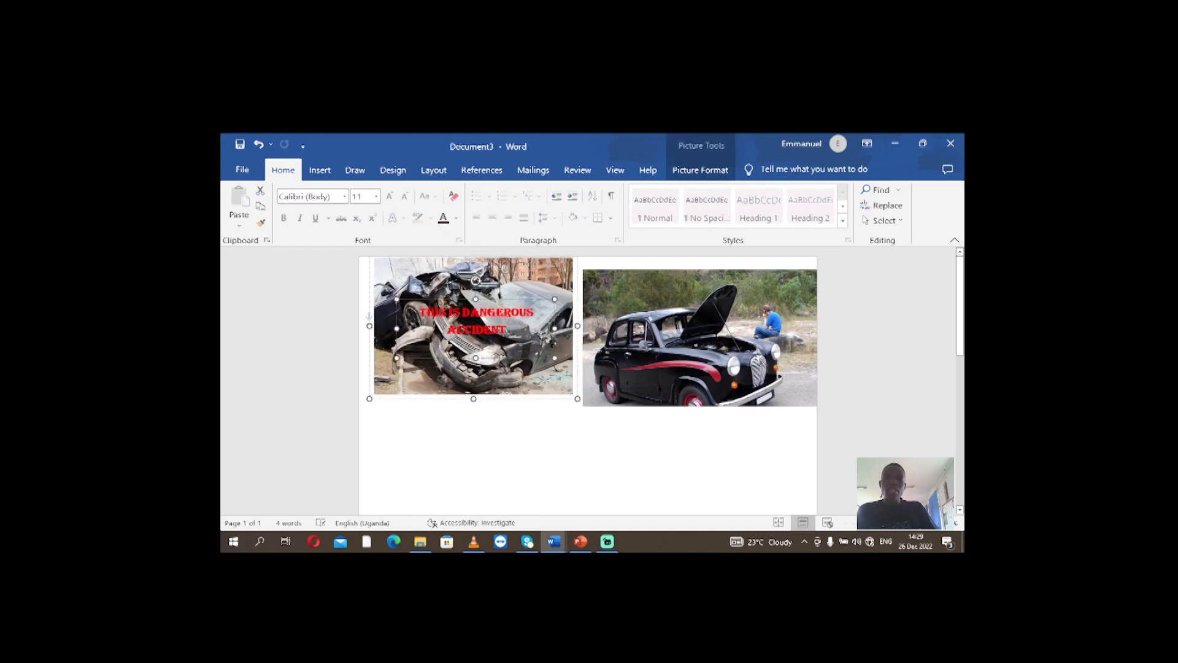
click(472, 342)
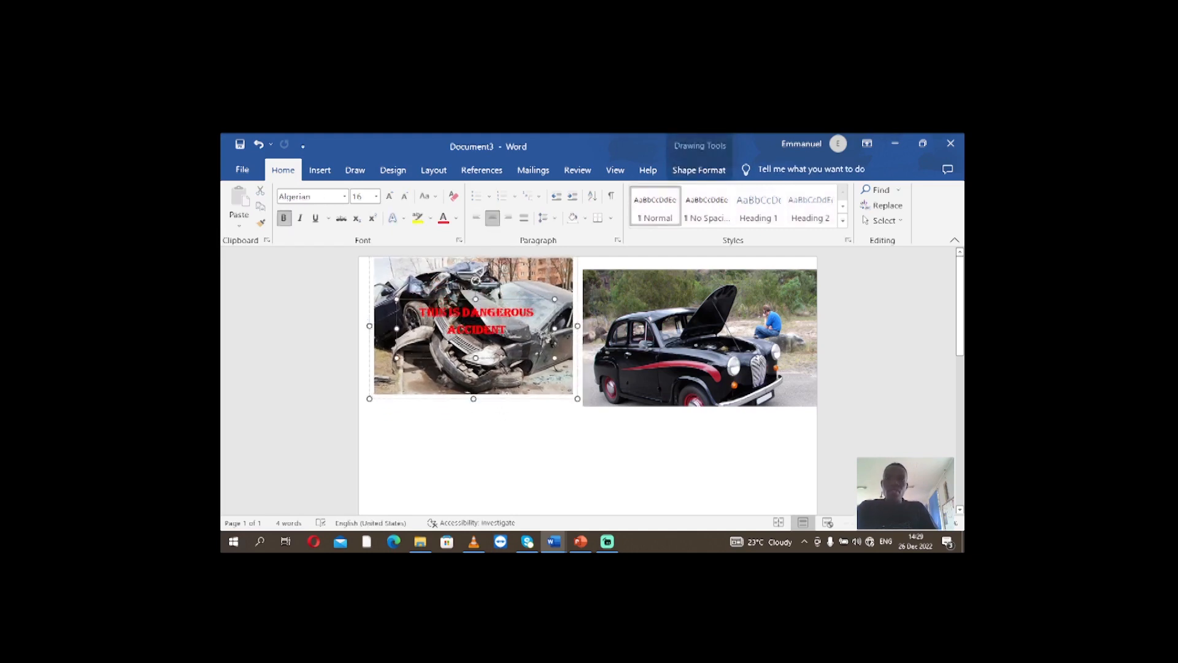
click(509, 367)
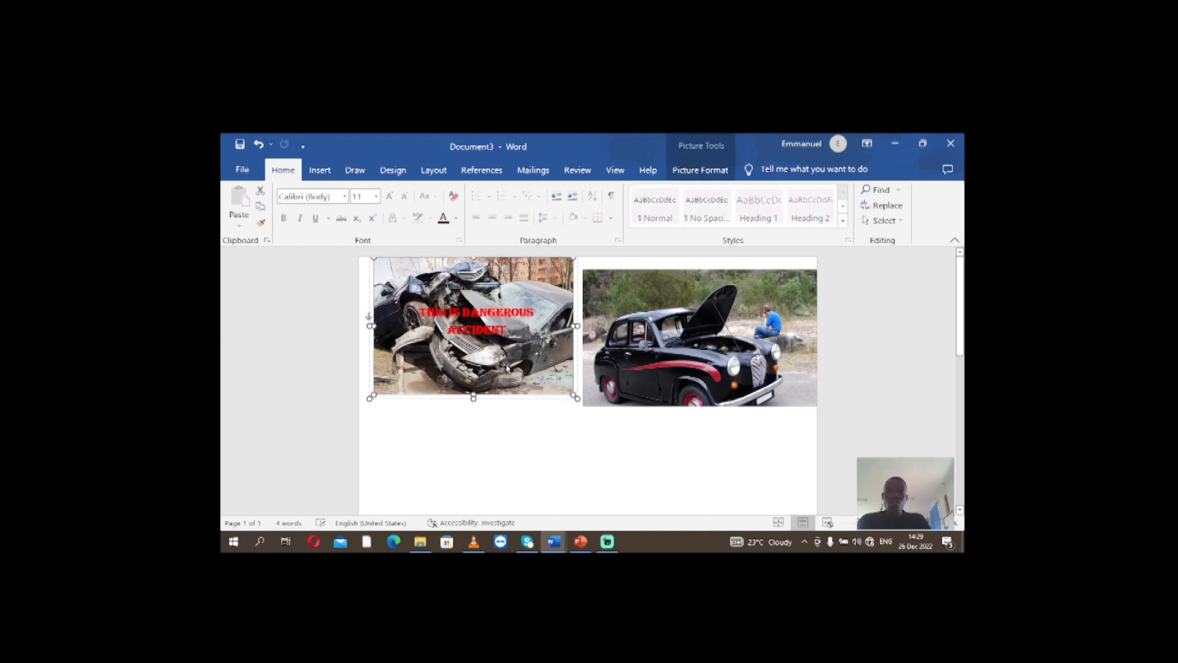
click(487, 347)
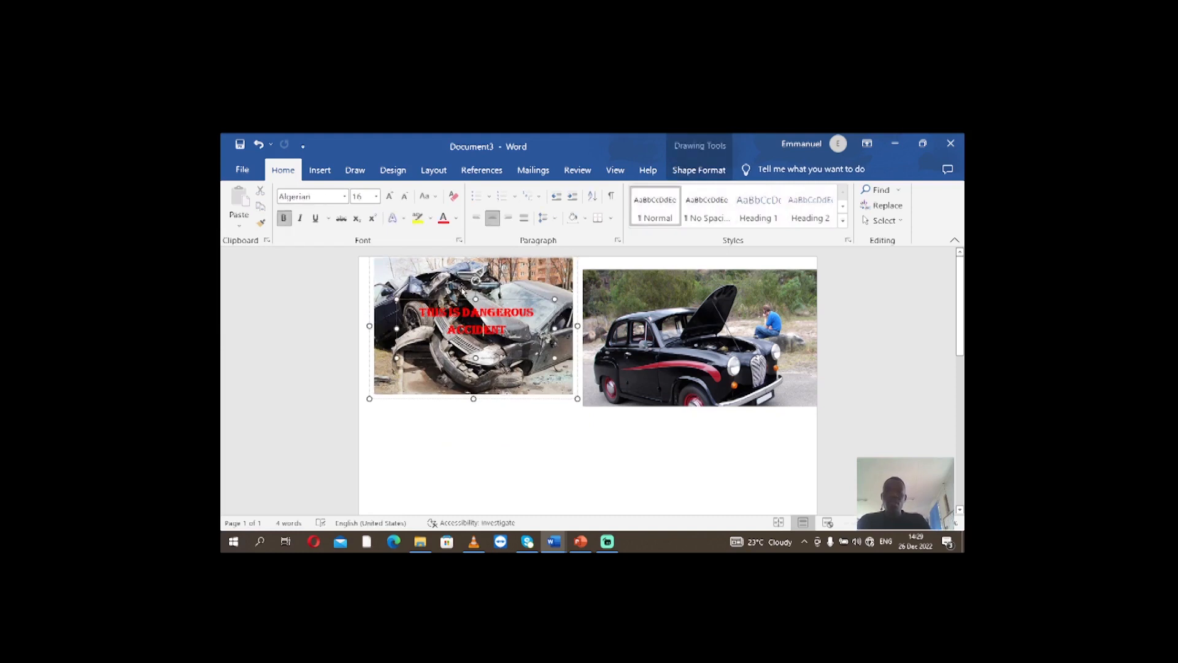
click(370, 318)
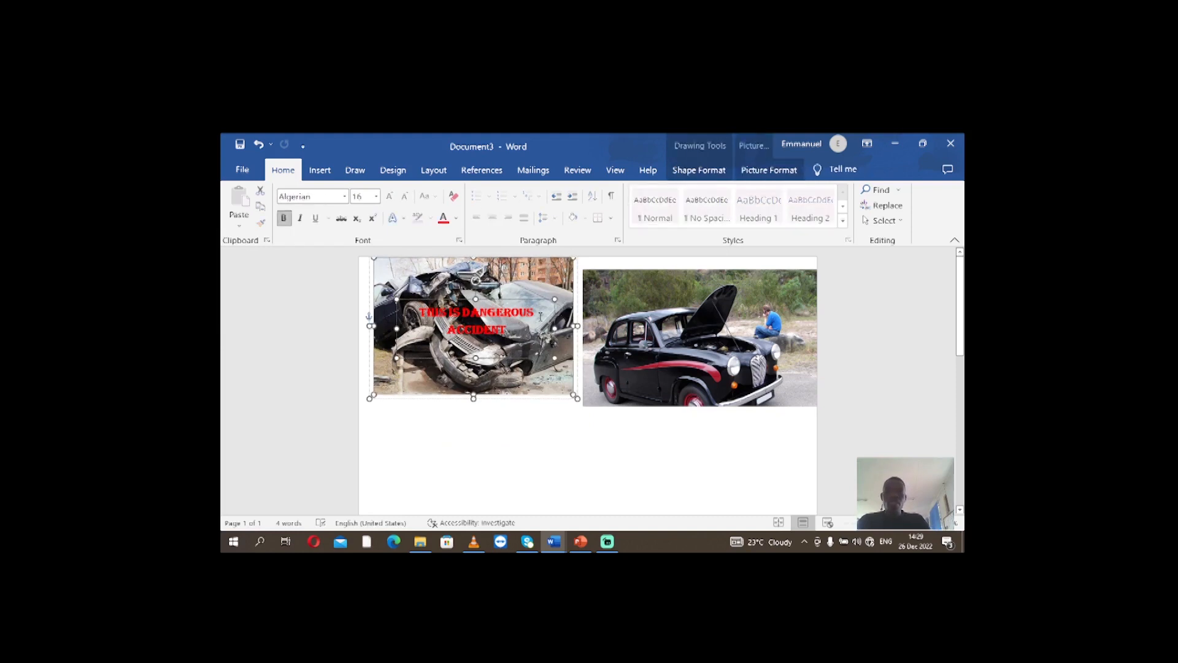
right_click(522, 289)
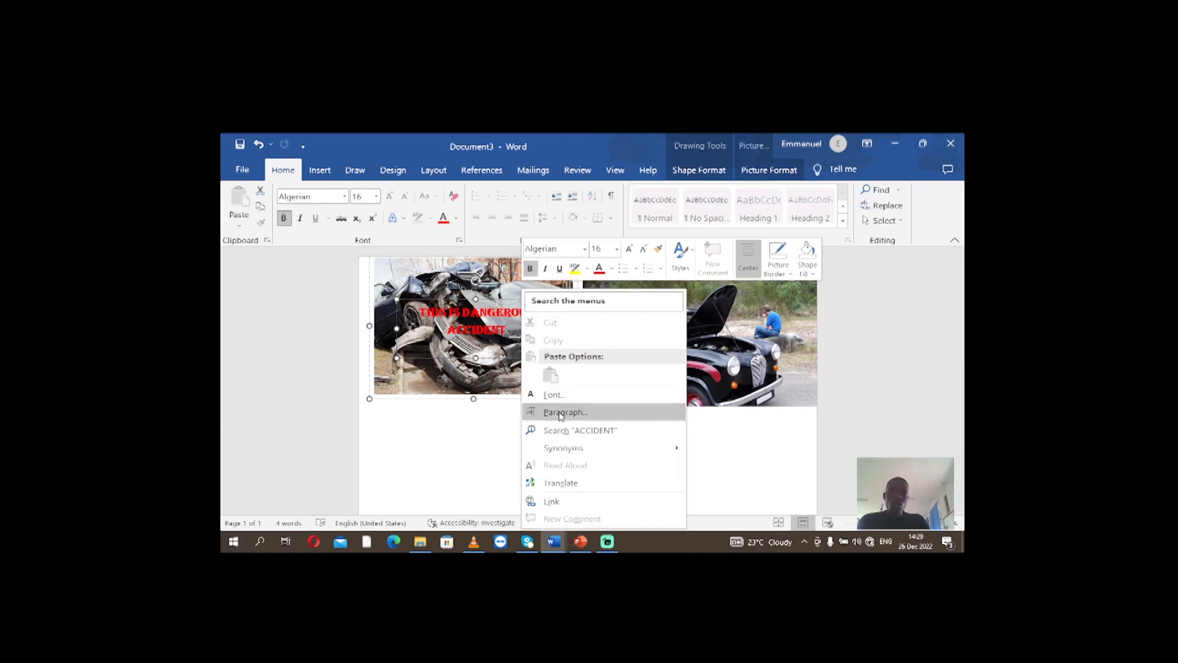
click(443, 319)
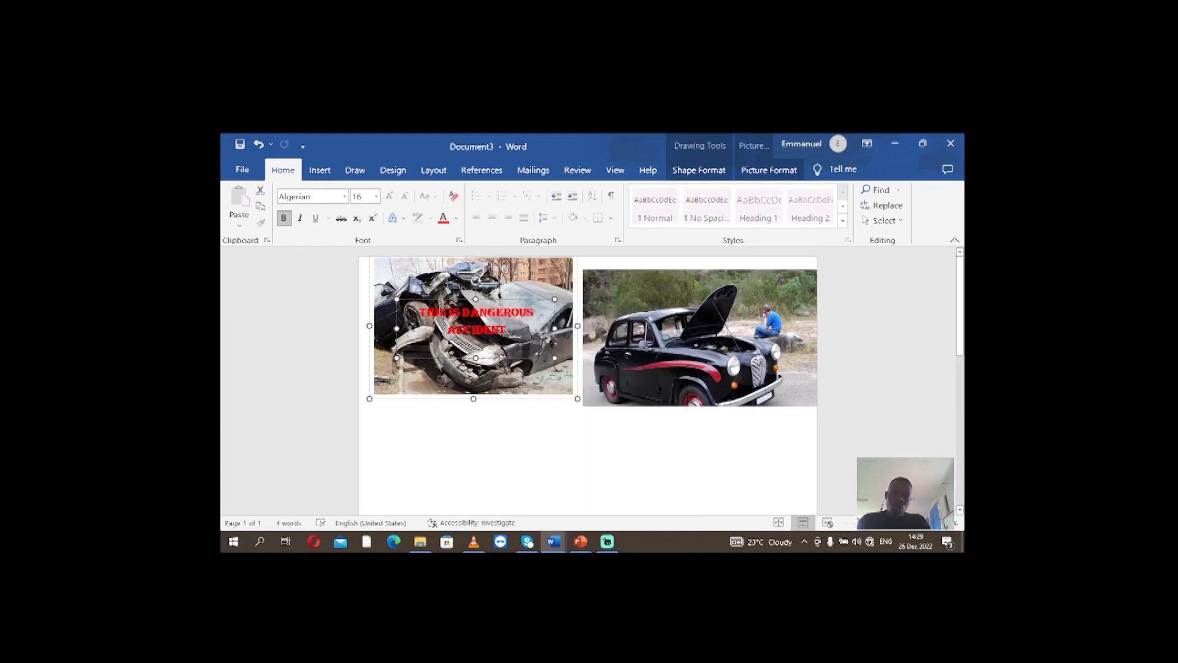
right_click(457, 329)
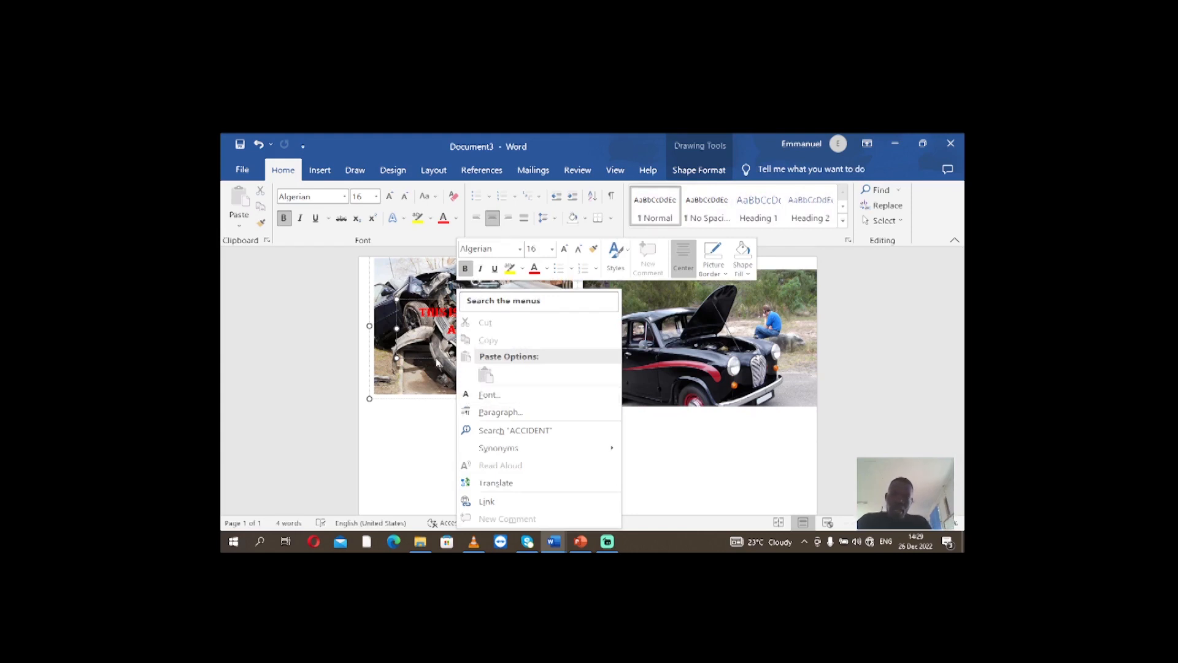
key(Escape)
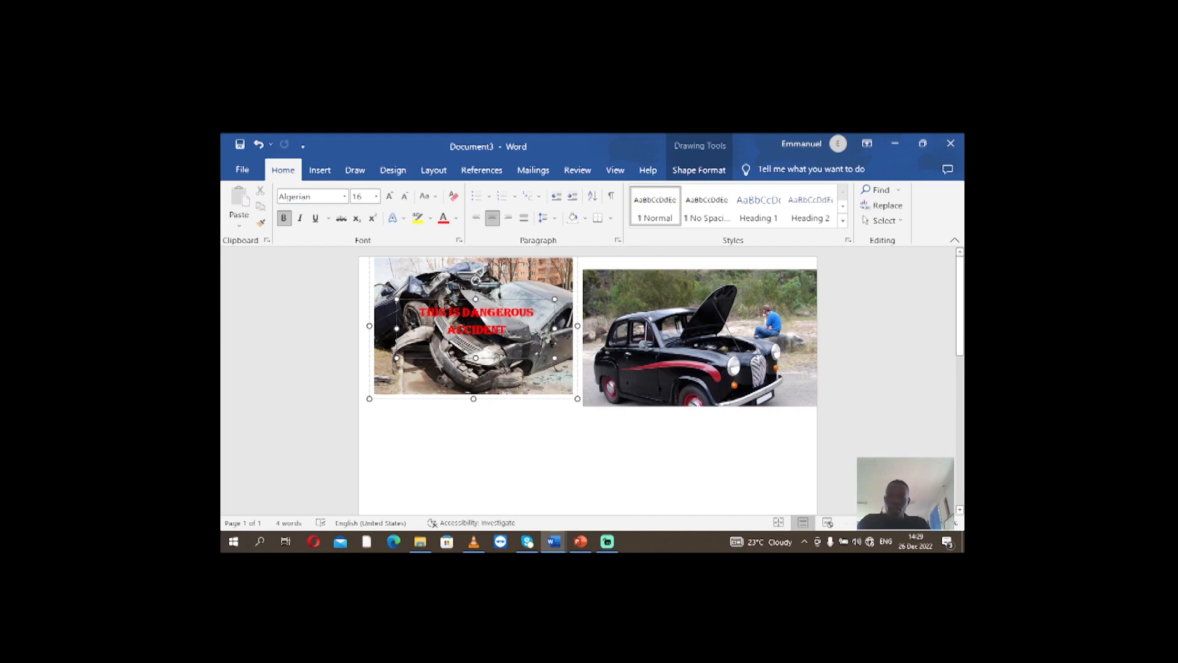
key(ctrl+g)
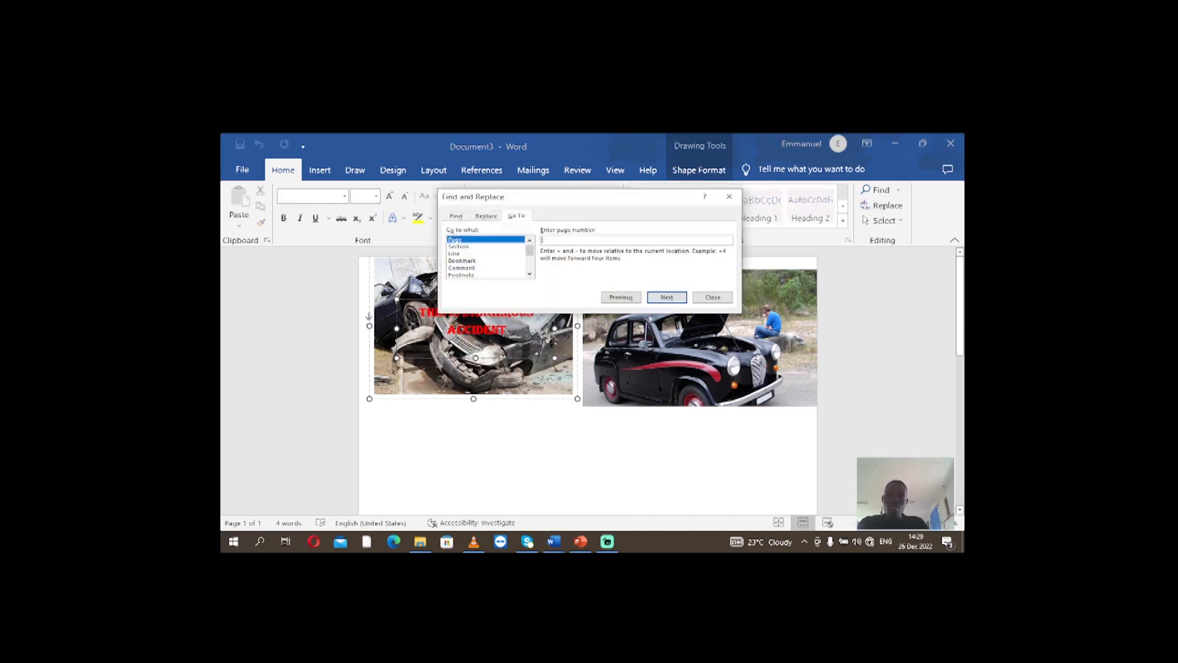
click(729, 197)
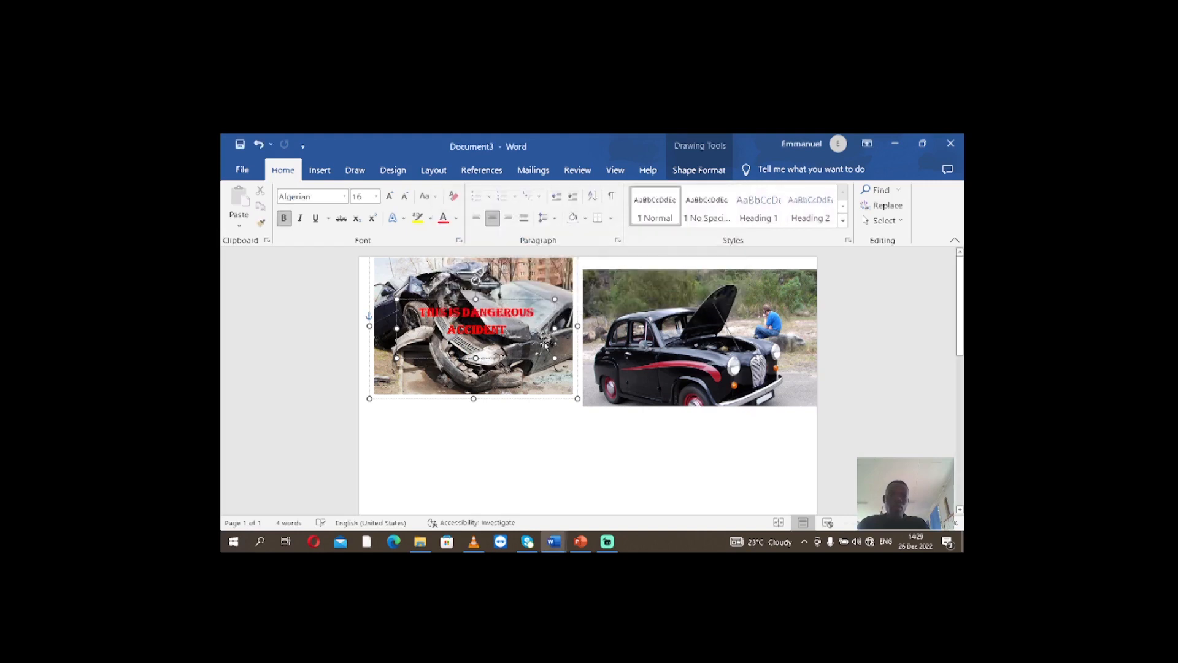
Shift the wrecked car picture inside the group slightly to the left
click(517, 296)
mouse_move(527, 360)
mouse_down()
mouse_move(534, 374)
mouse_move(522, 360)
mouse_up()
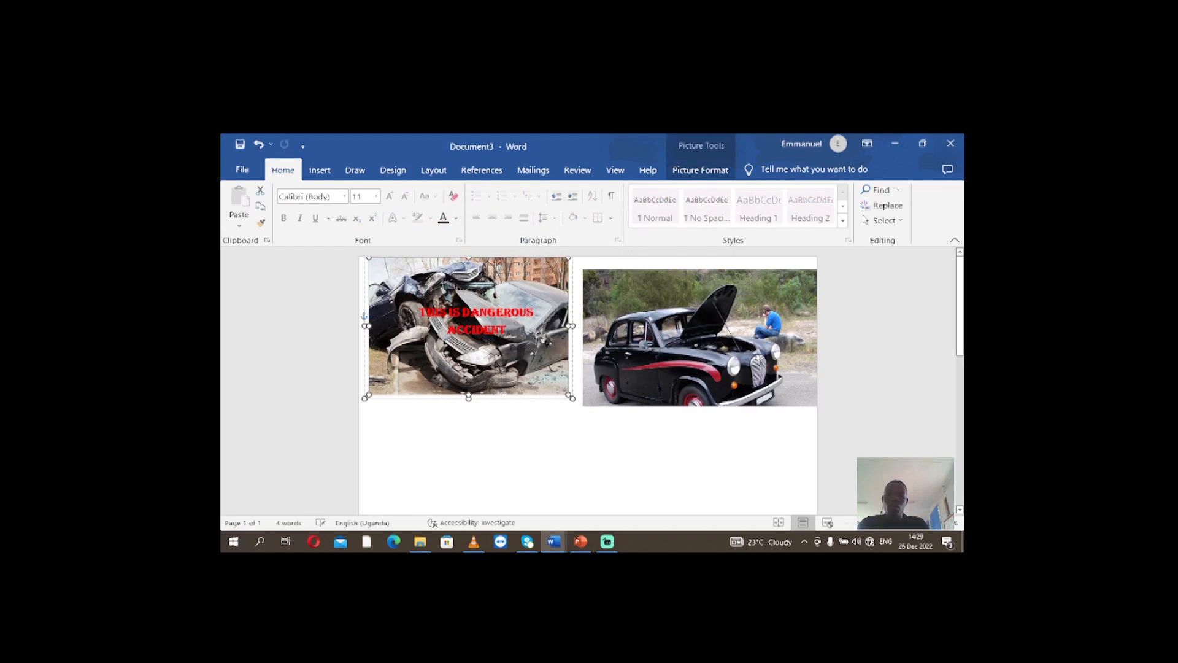
Ungroup the red caption text box from the wrecked car picture
click(498, 325)
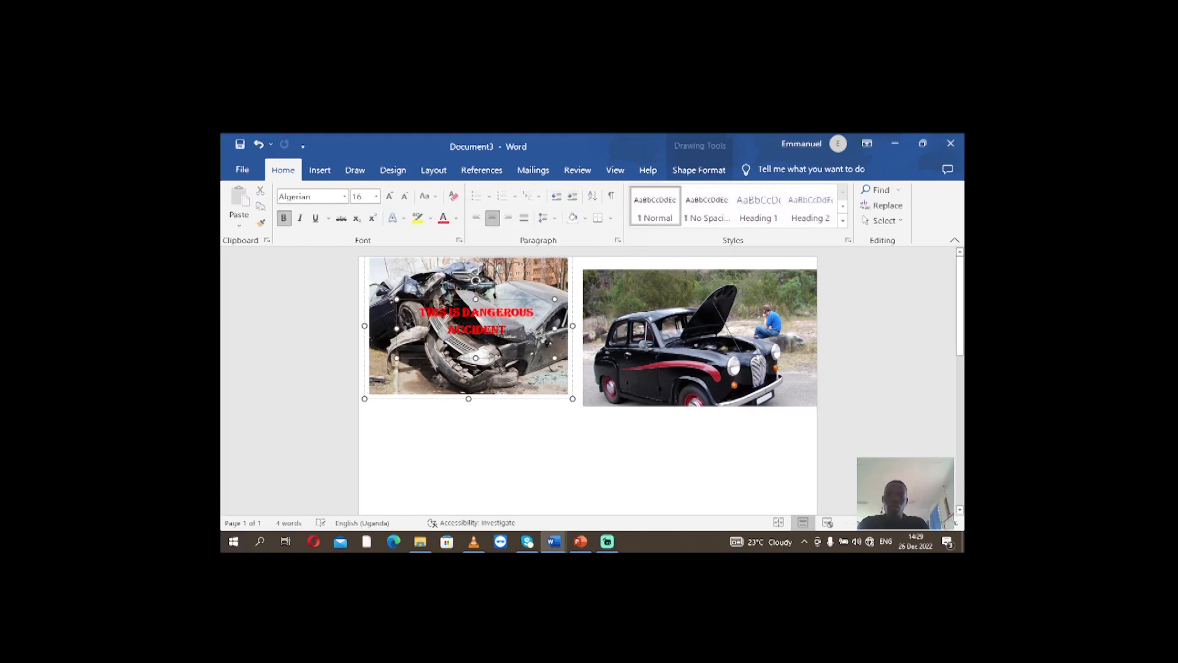
shift+click(471, 277)
right_click(475, 277)
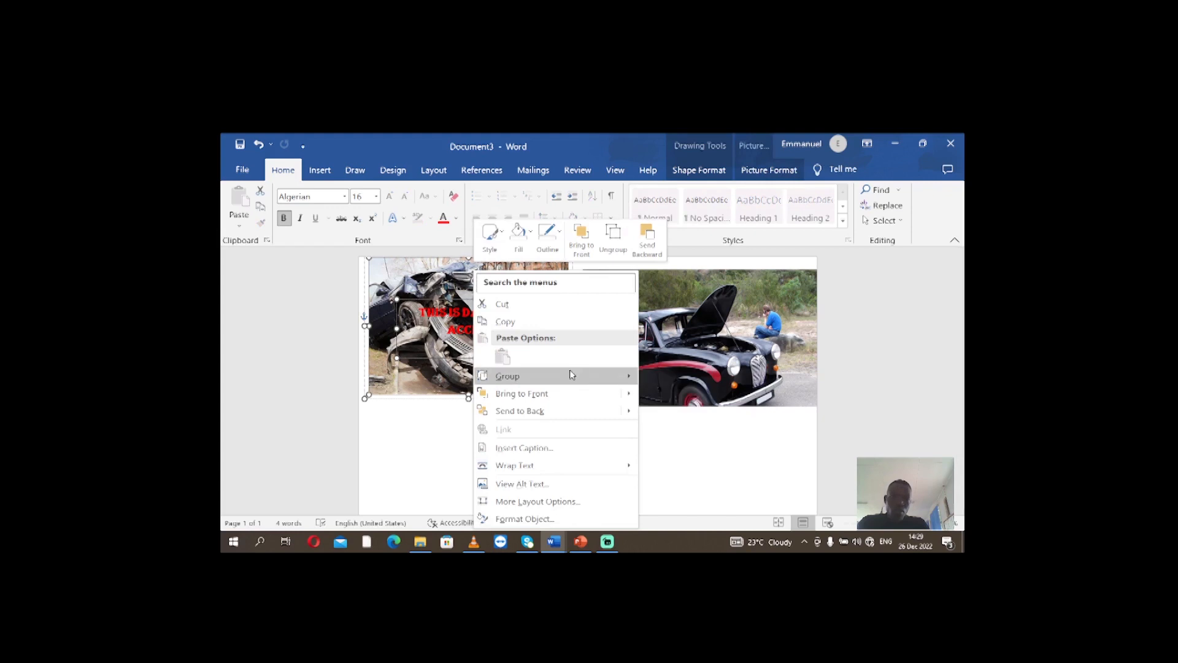
click(660, 393)
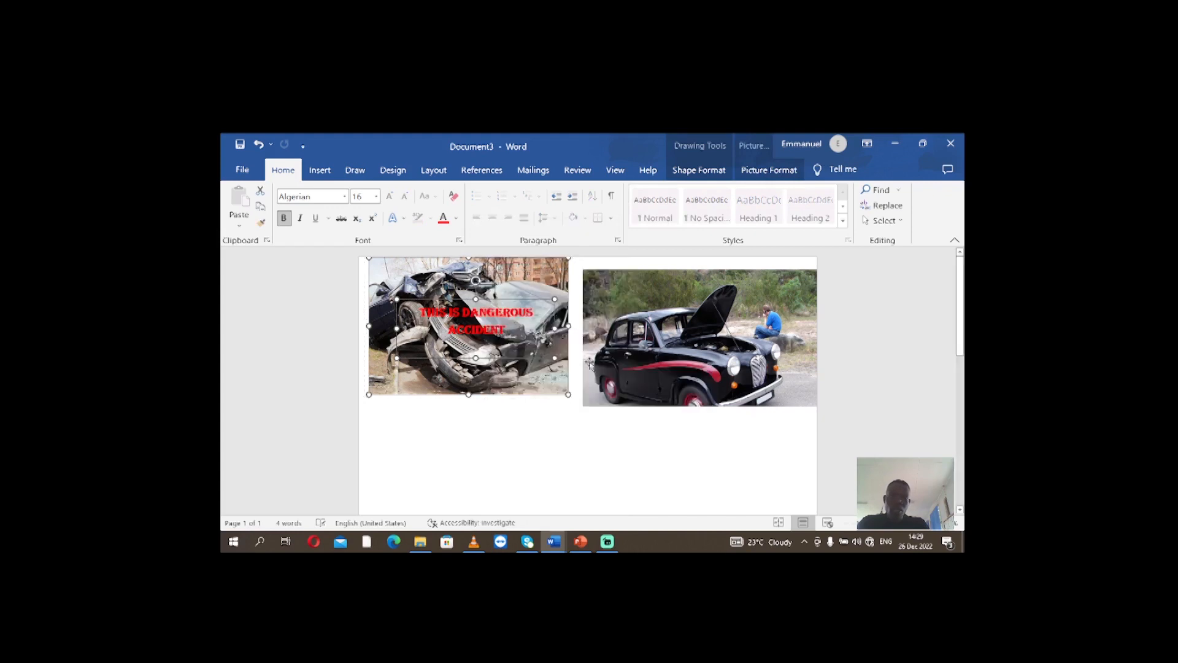
Group the red caption text box with the wrecked car picture again and move the group slightly down the page
click(490, 305)
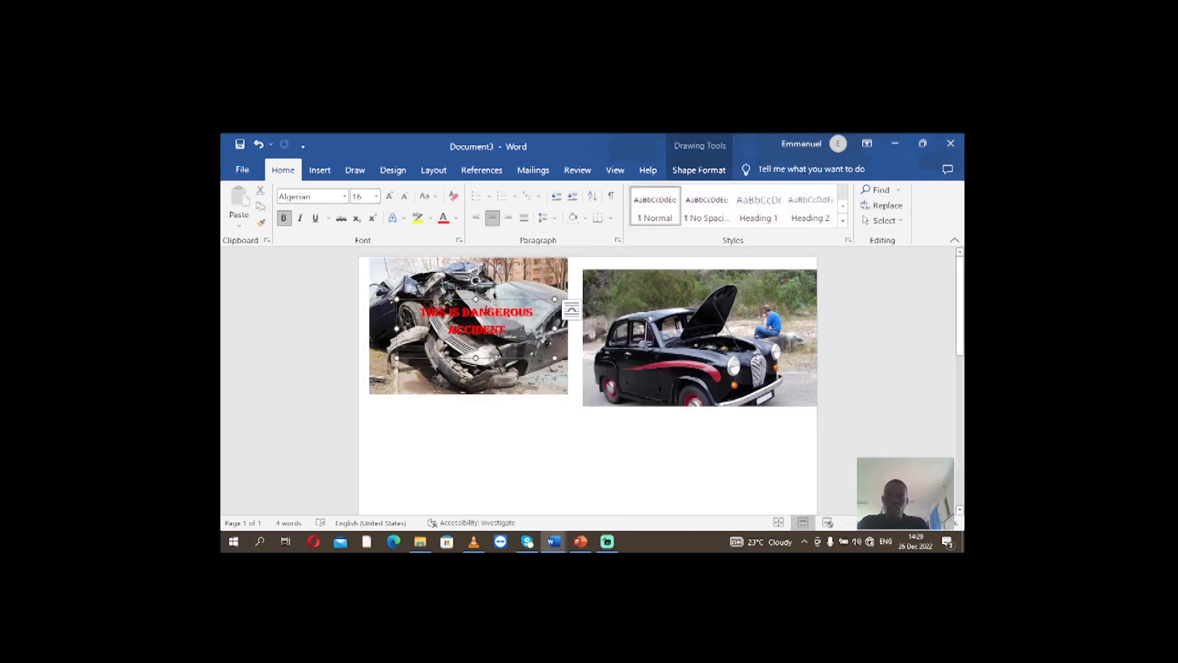
click(495, 418)
click(466, 332)
shift+click(440, 274)
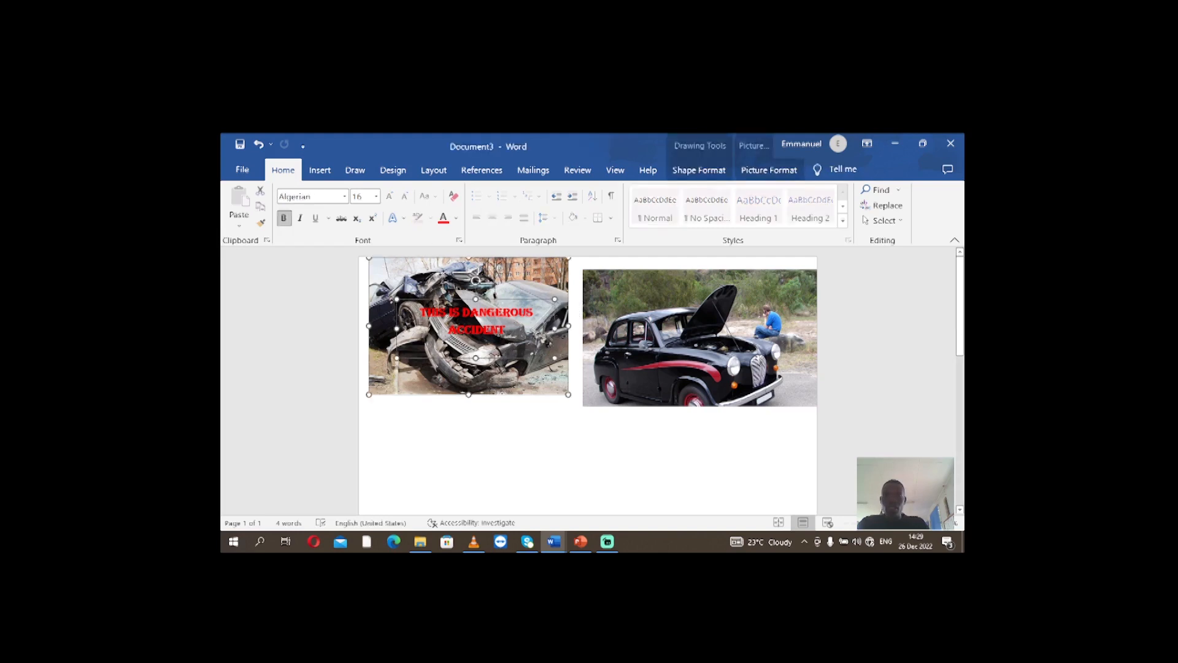
right_click(444, 277)
mouse_move(515, 376)
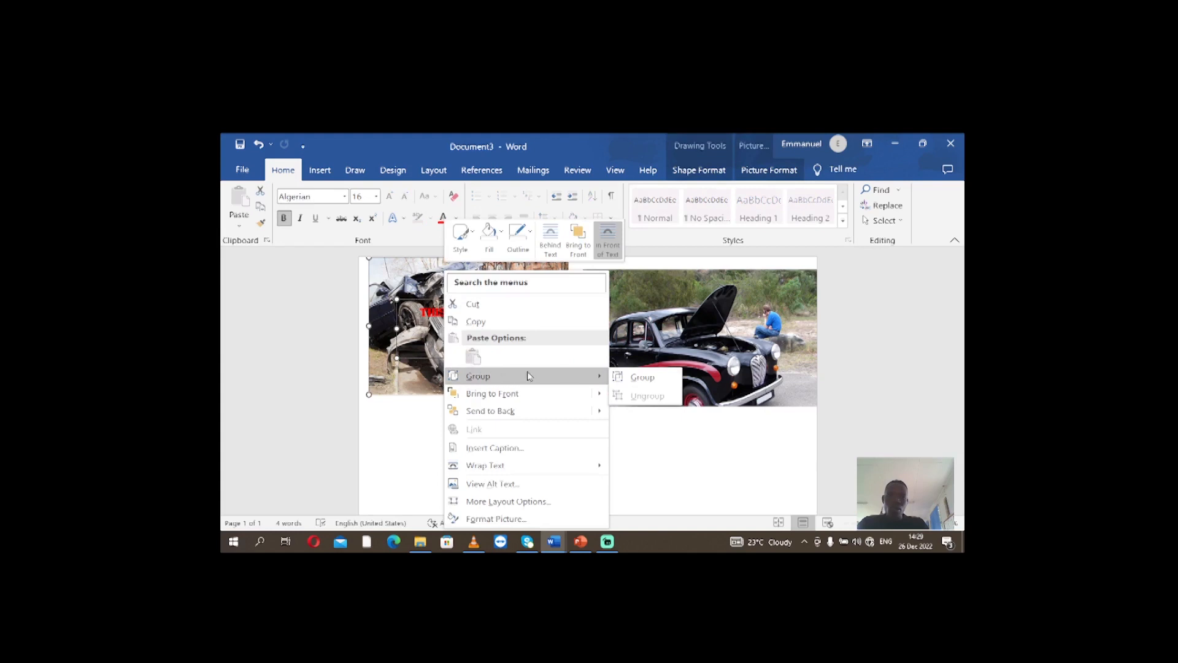
click(639, 377)
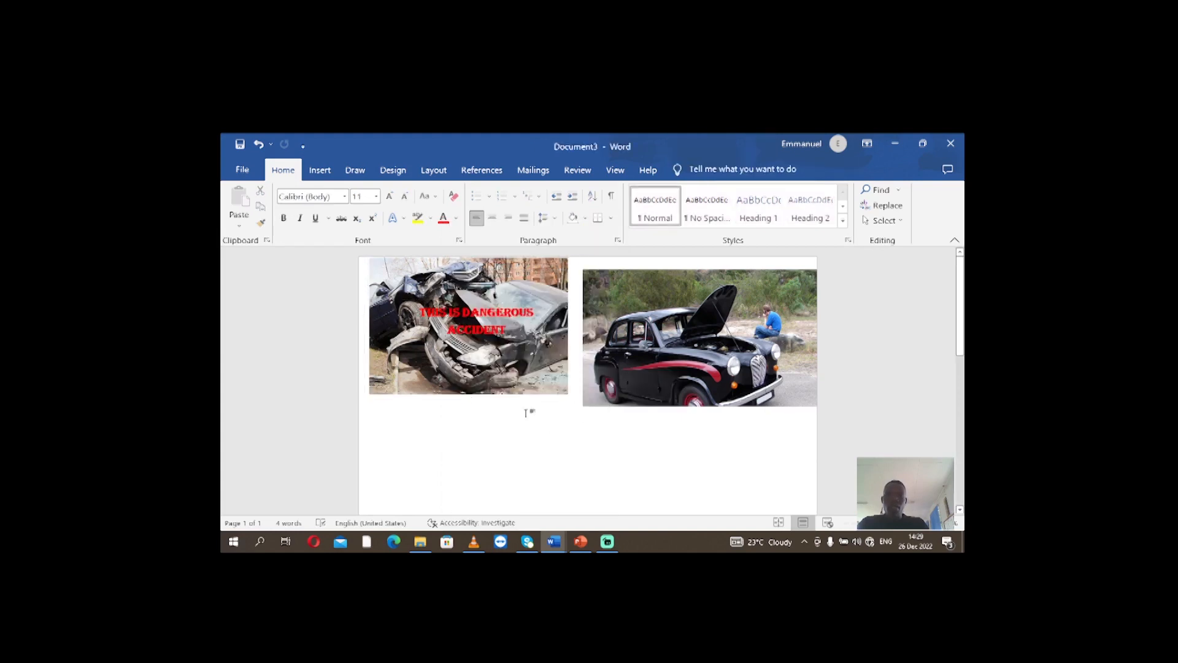
mouse_move(513, 405)
mouse_down()
mouse_move(531, 463)
mouse_move(491, 423)
mouse_move(492, 453)
mouse_move(470, 429)
mouse_move(518, 463)
mouse_move(474, 442)
mouse_move(510, 463)
mouse_move(489, 471)
mouse_move(541, 467)
mouse_move(517, 449)
mouse_move(501, 381)
mouse_up()
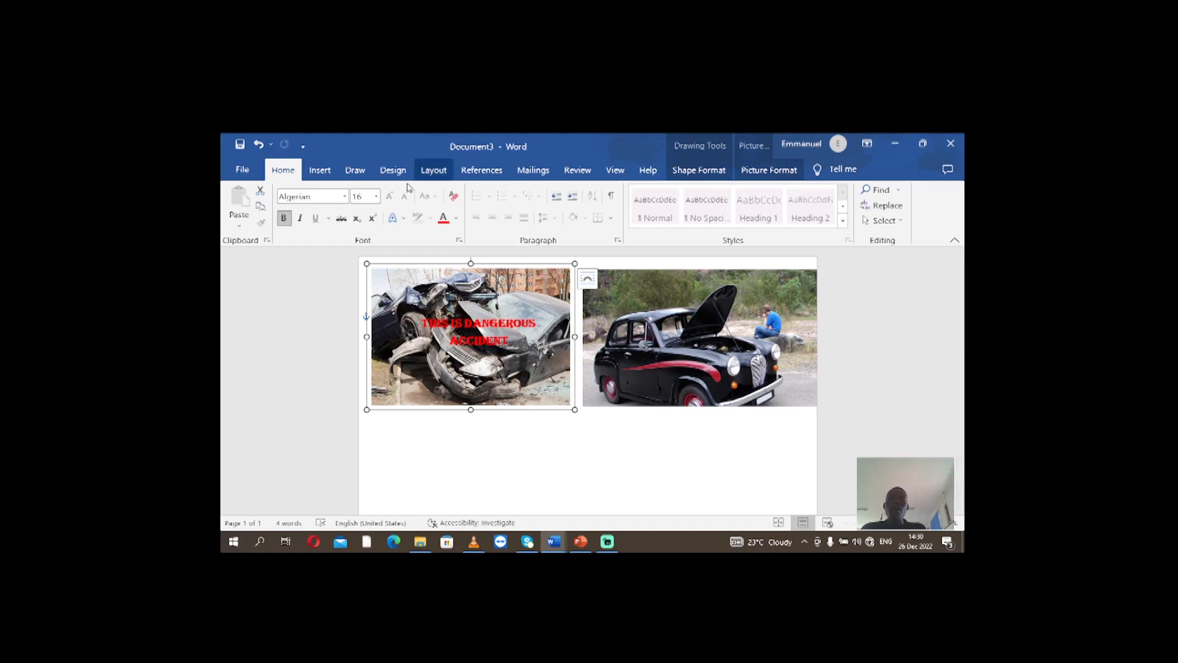
Insert WordArt reading "THIS IS DANGEROUS ACCIDENT" in the first black style of the gallery's third row
click(320, 170)
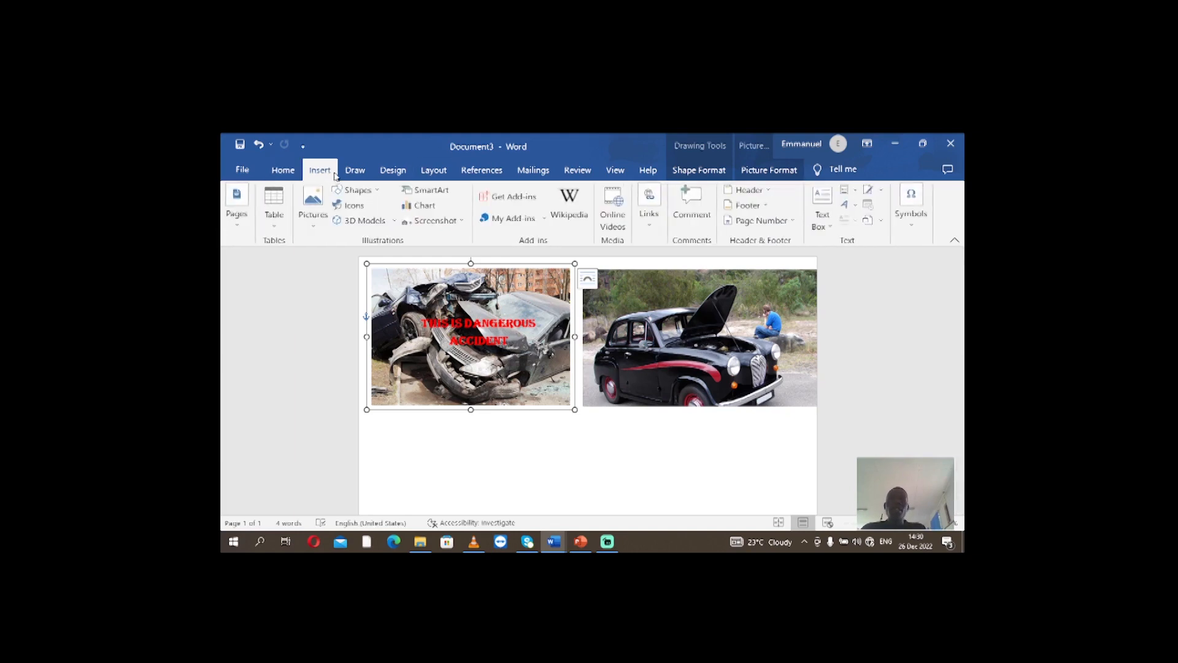
click(856, 206)
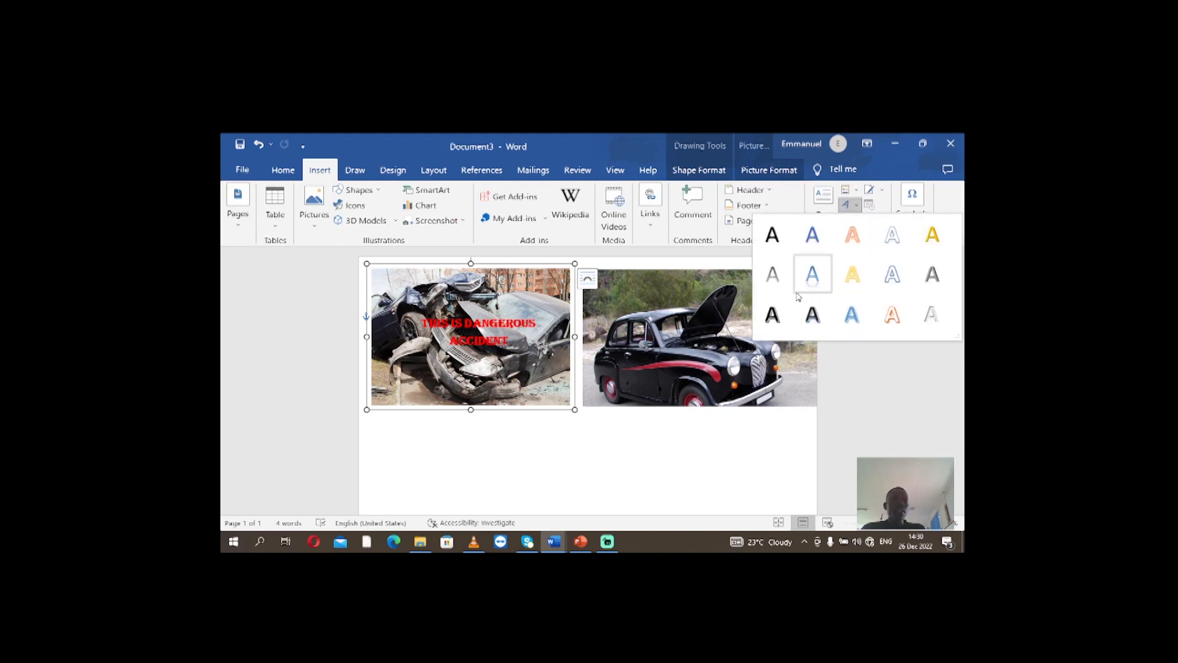
click(773, 314)
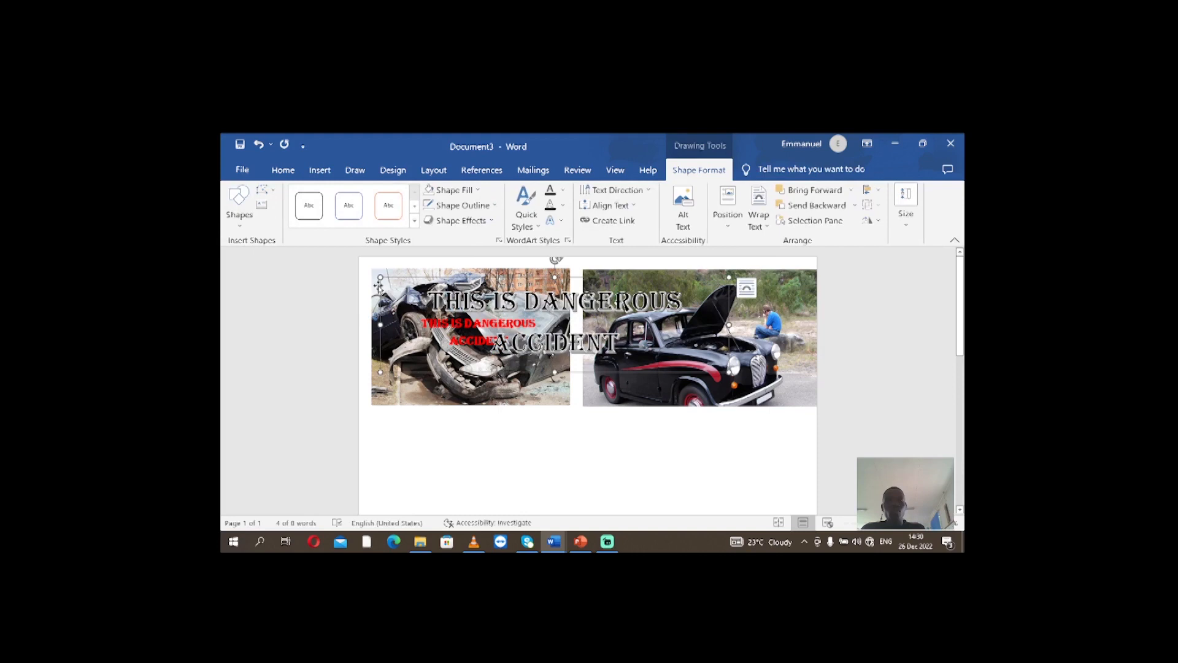
triple_click(407, 294)
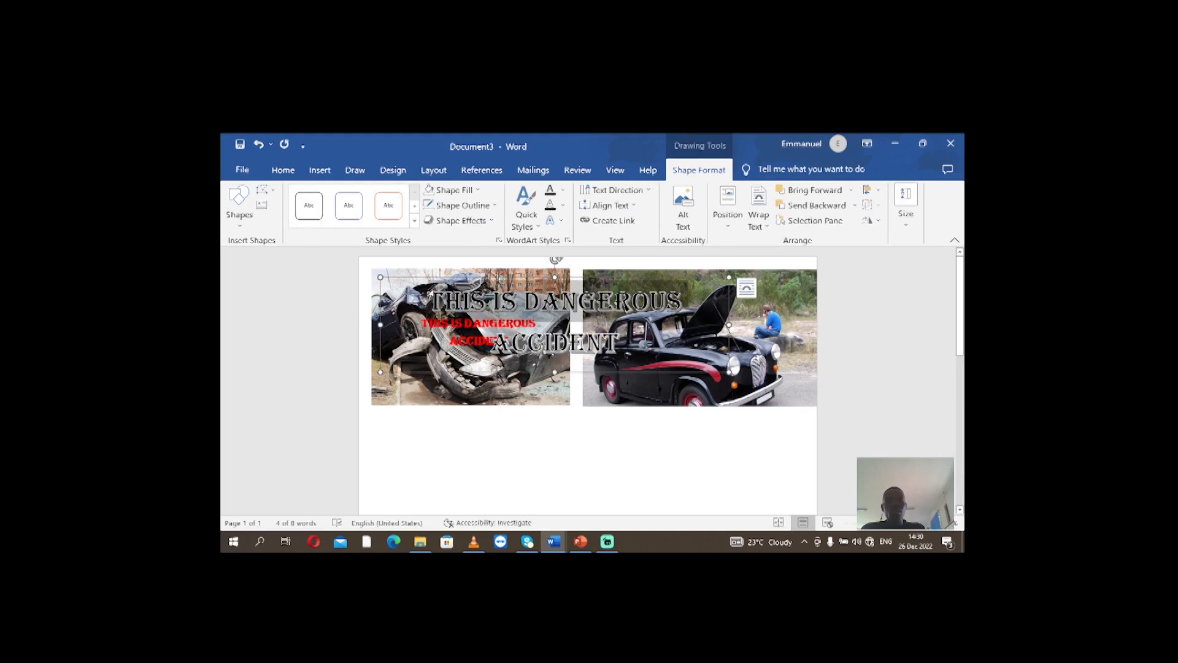
click(745, 291)
drag(600, 302, 649, 302)
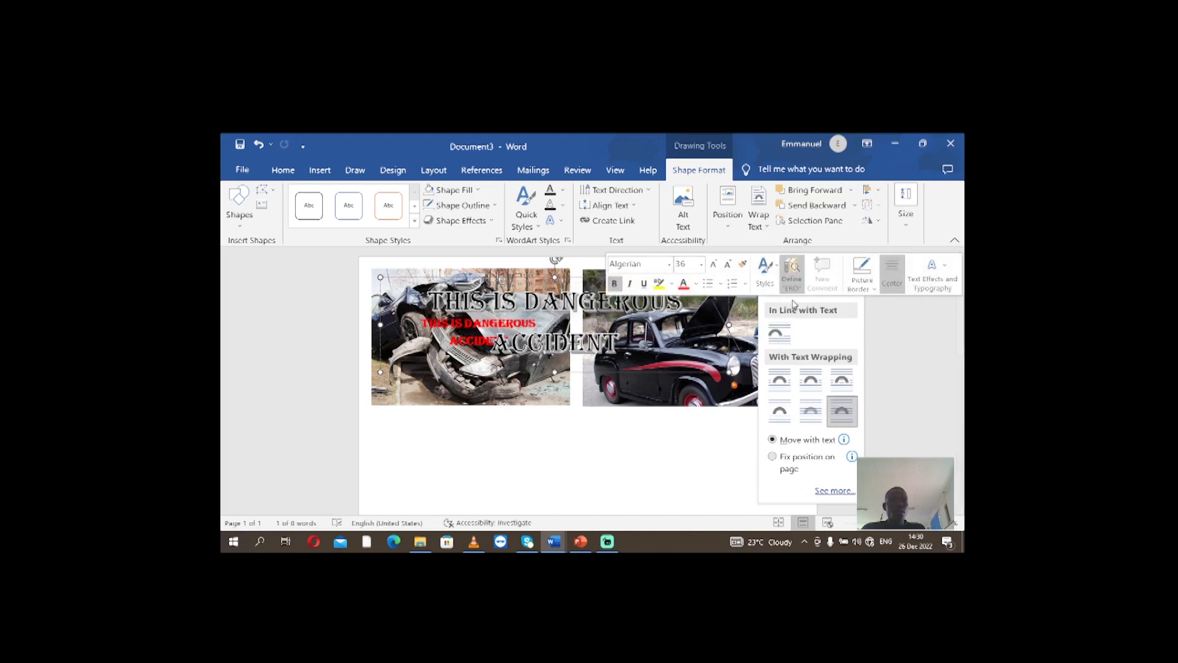
click(541, 324)
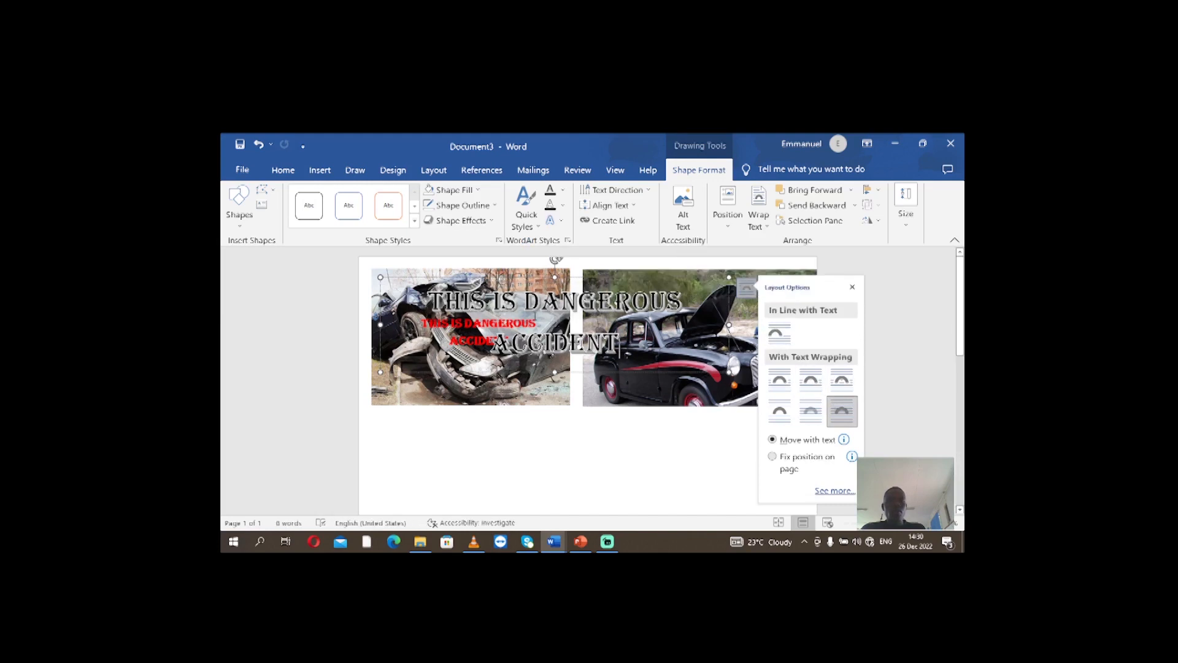
click(850, 288)
Shrink the WordArt frame to about half its width and keep it tall enough to show "THIS IS DANGEROUS" on two lines
click(453, 277)
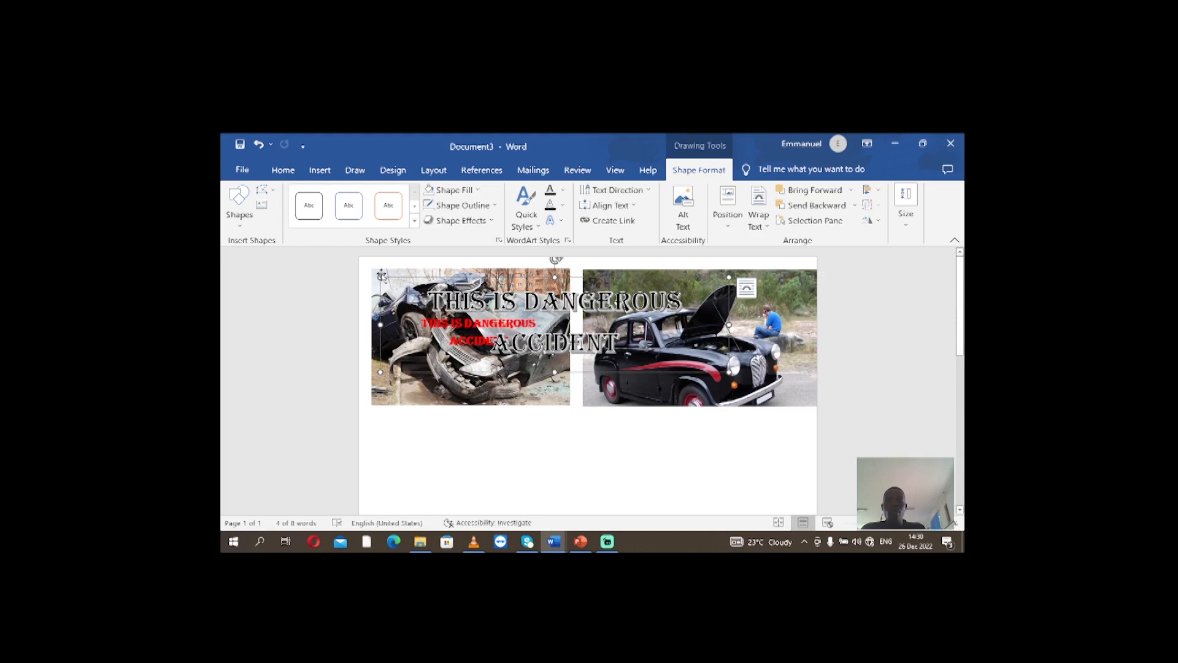
drag(380, 276, 555, 350)
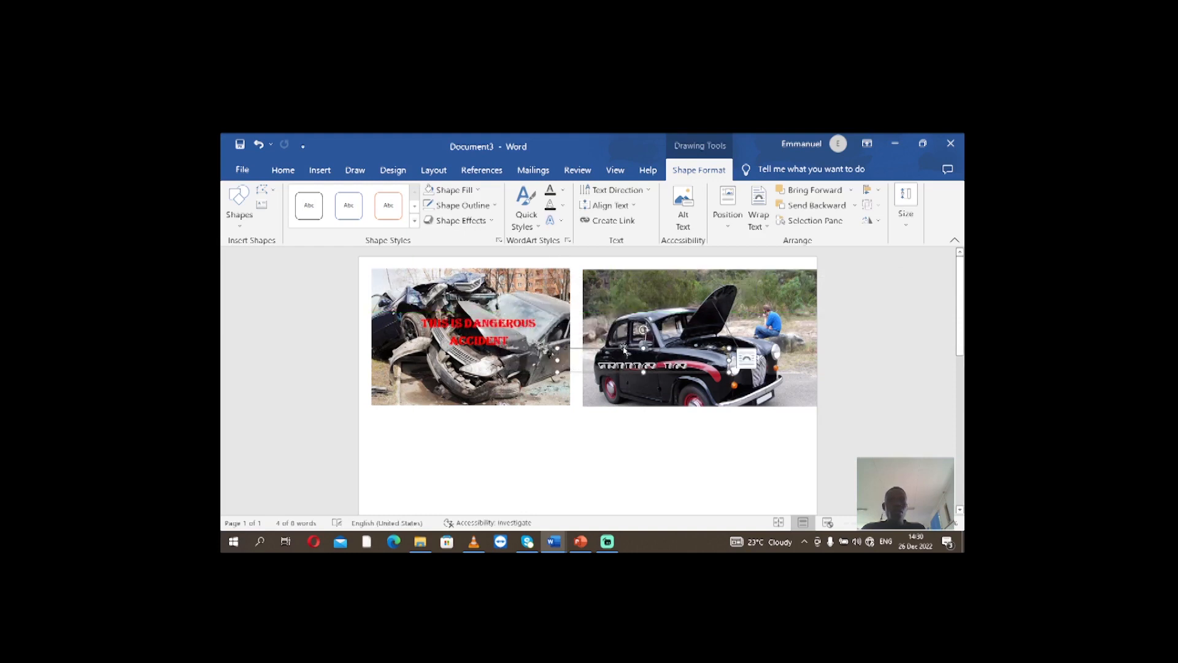
drag(642, 343, 642, 332)
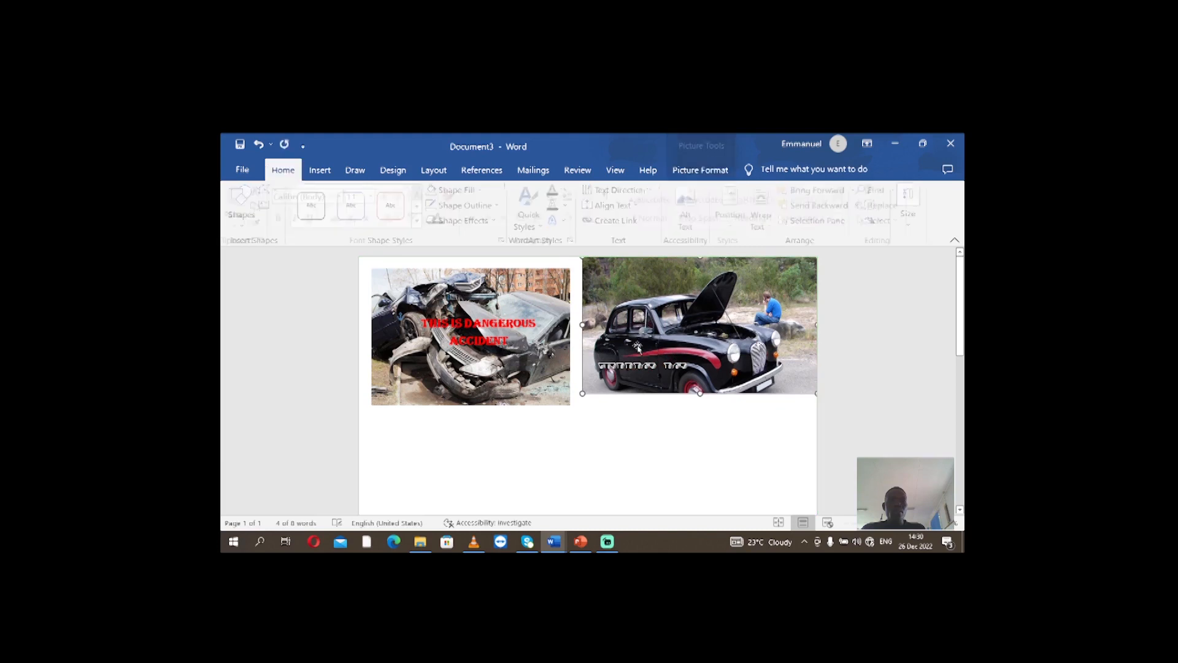
click(642, 365)
double_click(644, 346)
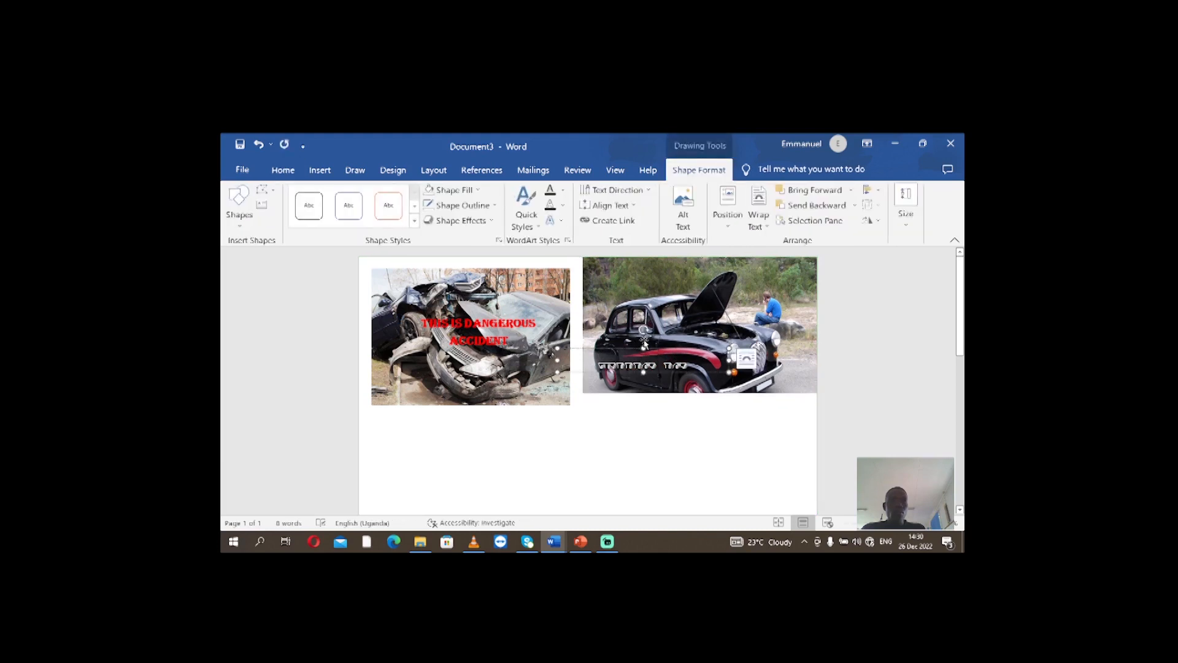
drag(645, 348, 680, 288)
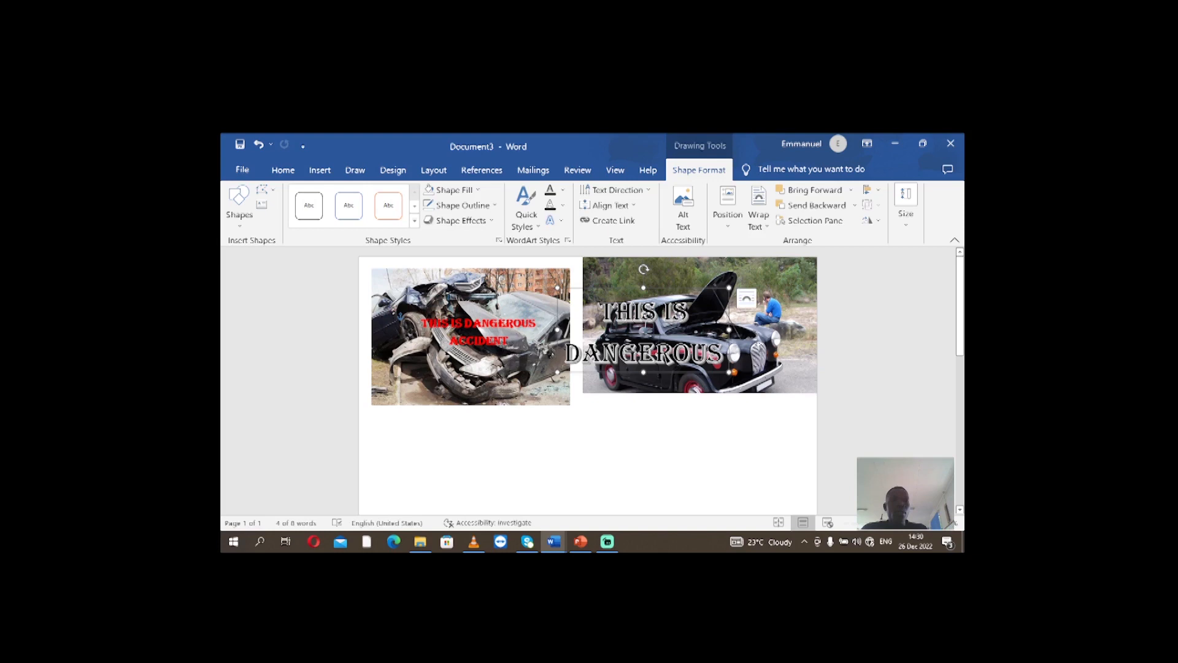
Position the WordArt over the middle of the black car picture and move that picture down level with the wrecked car picture
drag(712, 291, 776, 282)
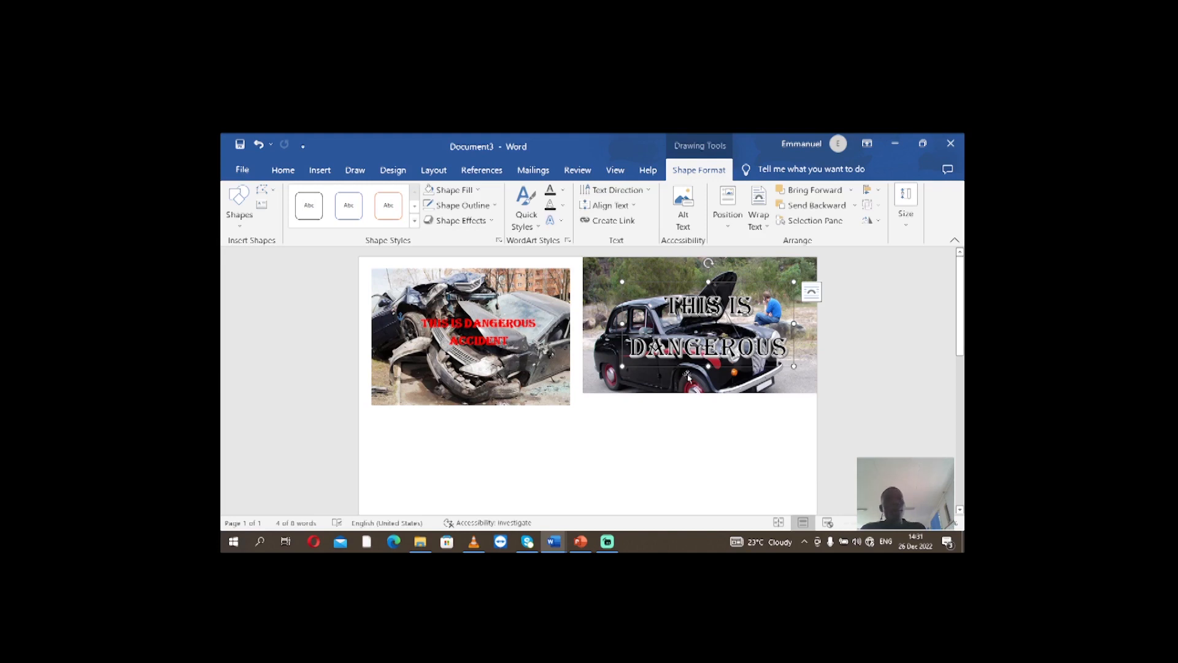
click(677, 411)
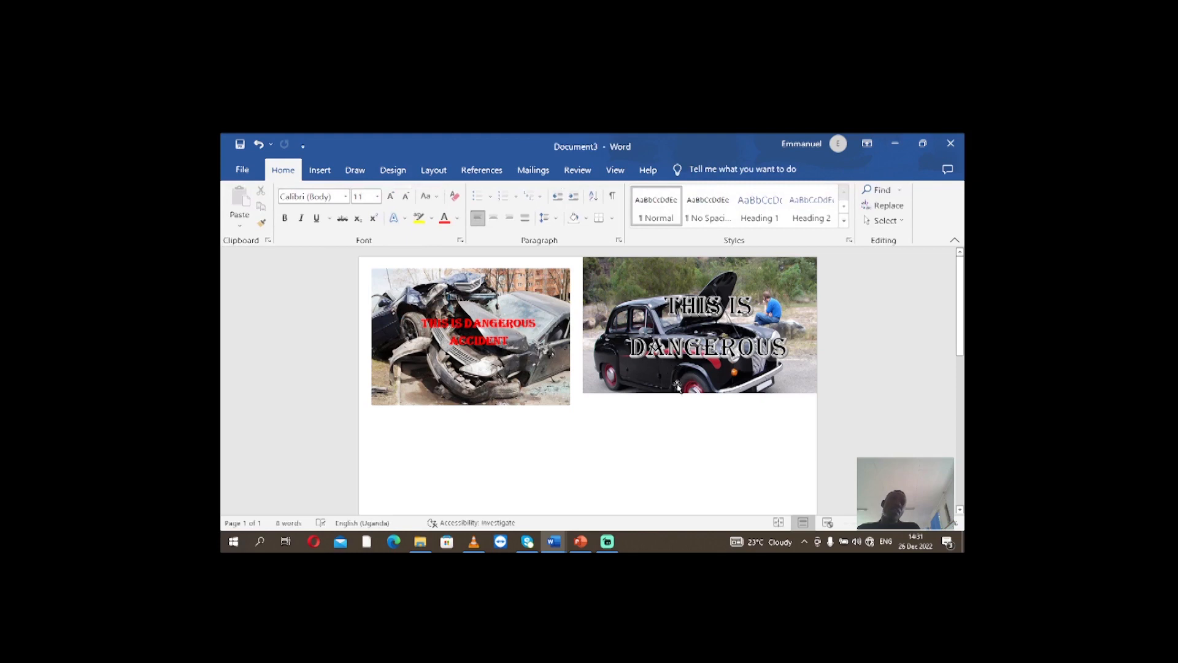
mouse_move(677, 386)
mouse_down()
mouse_move(692, 465)
mouse_move(653, 421)
mouse_move(694, 407)
mouse_move(682, 426)
mouse_move(697, 497)
mouse_move(678, 396)
mouse_up()
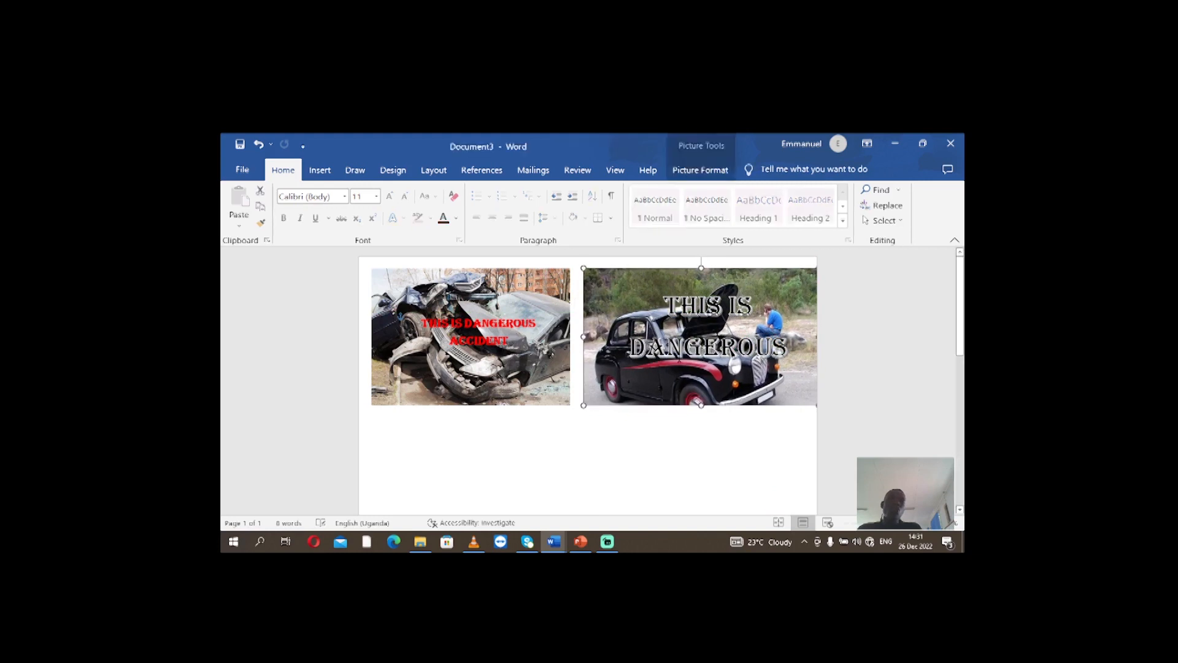
Group the WordArt with the black car picture, shift the group slightly to the right and deselect it
click(709, 336)
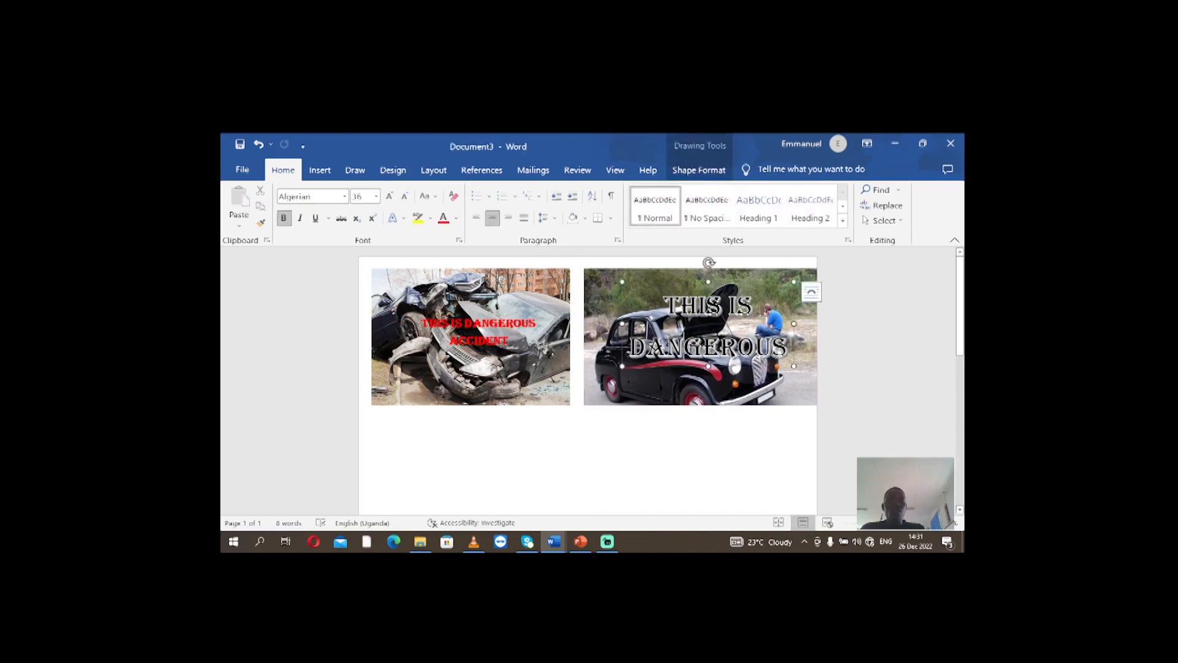
shift+click(593, 297)
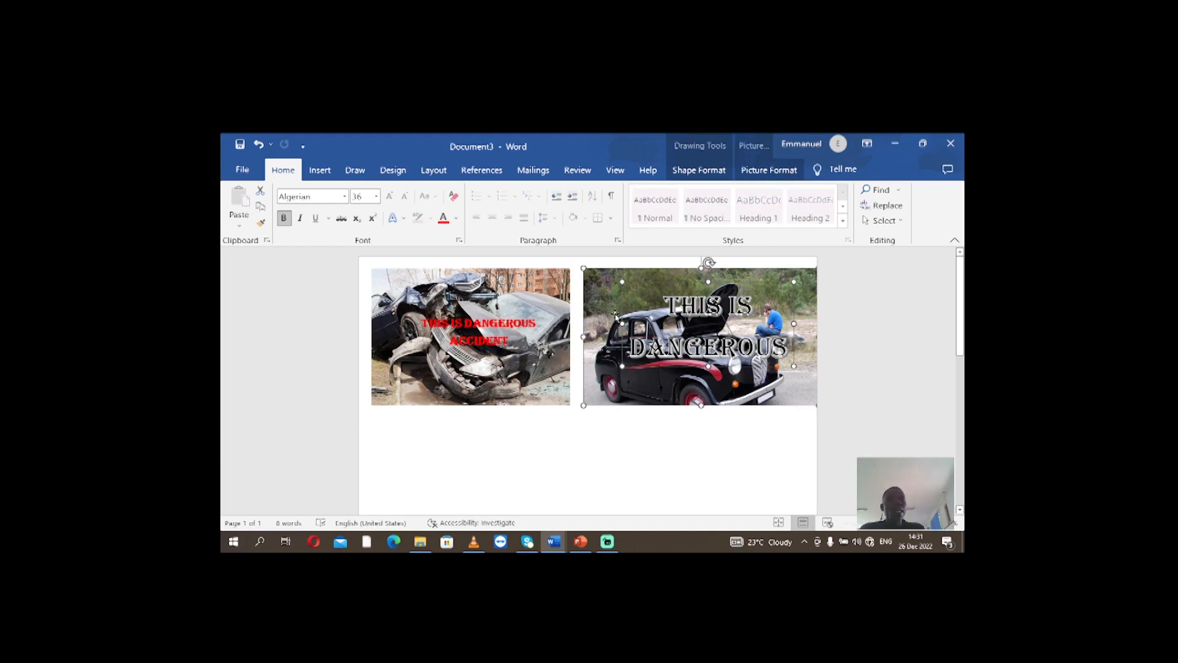
right_click(616, 270)
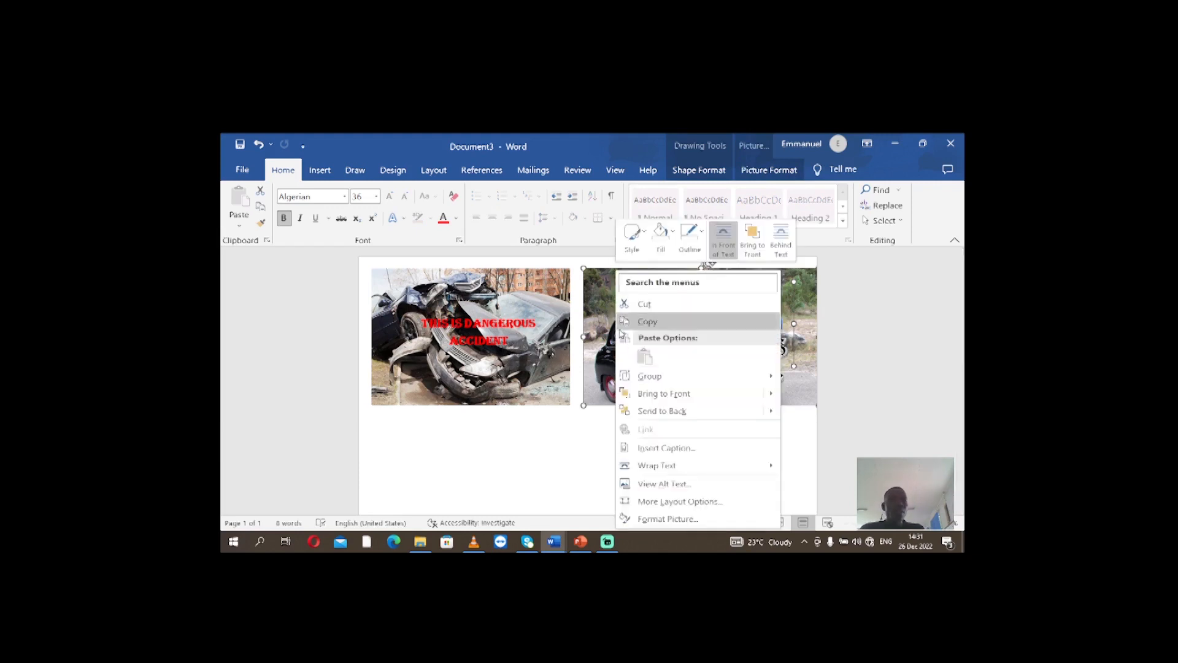
mouse_move(645, 378)
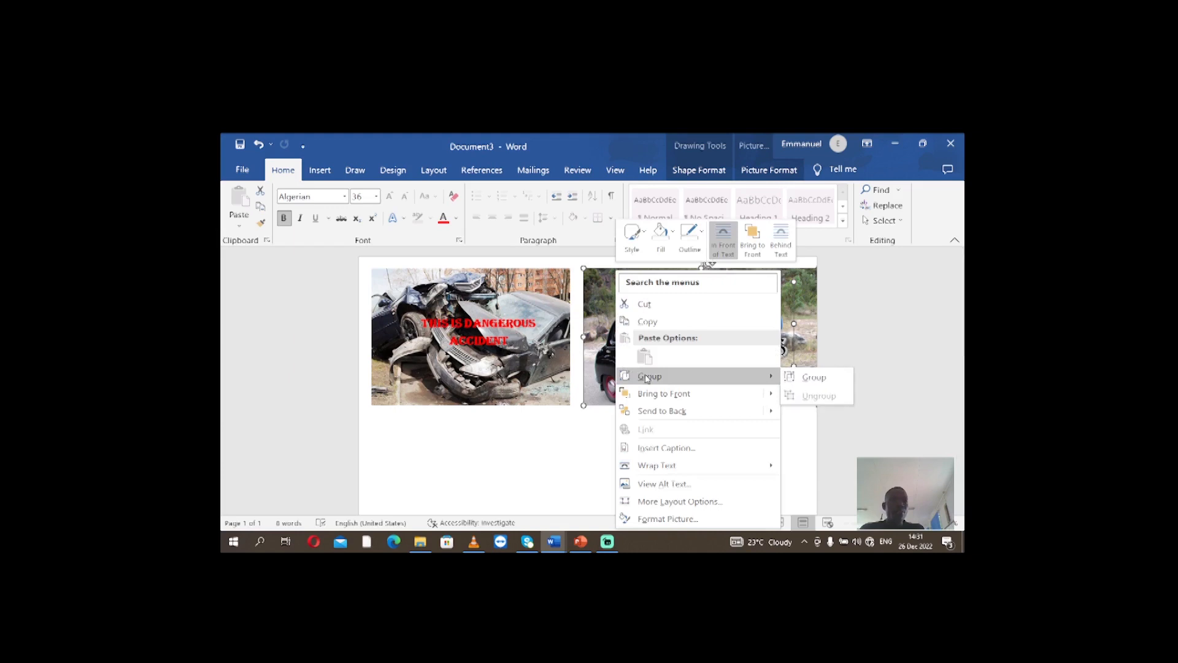
click(792, 377)
mouse_move(724, 405)
mouse_down()
mouse_move(684, 497)
mouse_move(668, 460)
mouse_move(736, 439)
mouse_move(640, 456)
mouse_move(712, 396)
mouse_move(680, 448)
mouse_move(732, 395)
mouse_move(718, 395)
mouse_move(719, 375)
mouse_move(688, 368)
mouse_up()
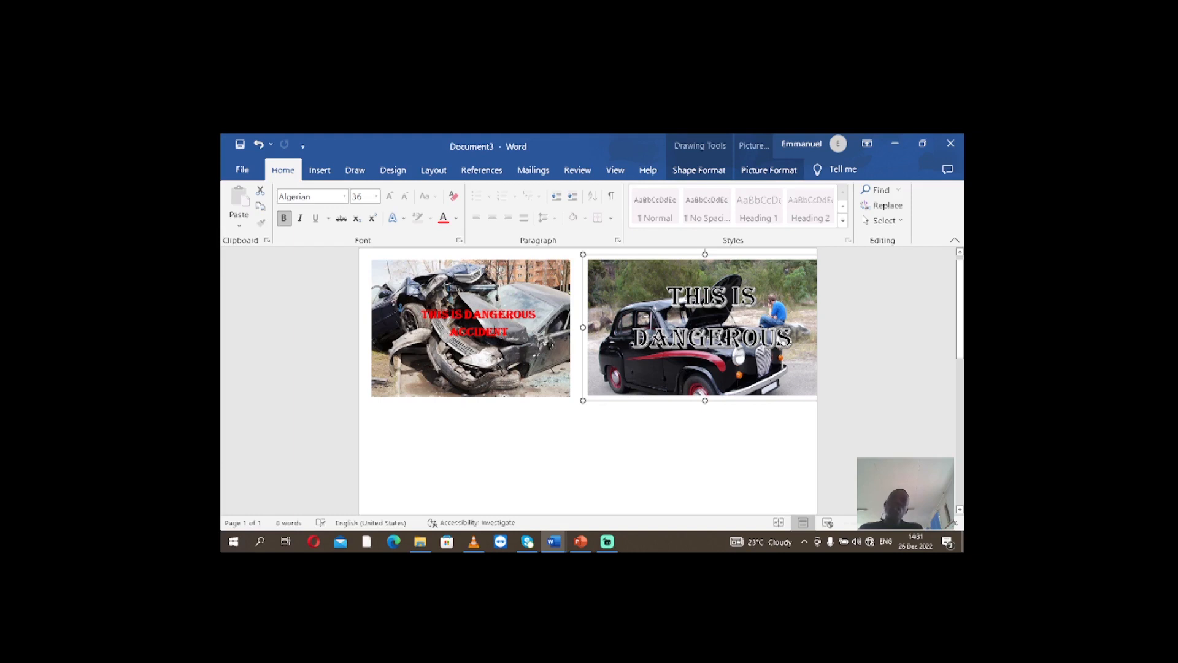
click(556, 439)
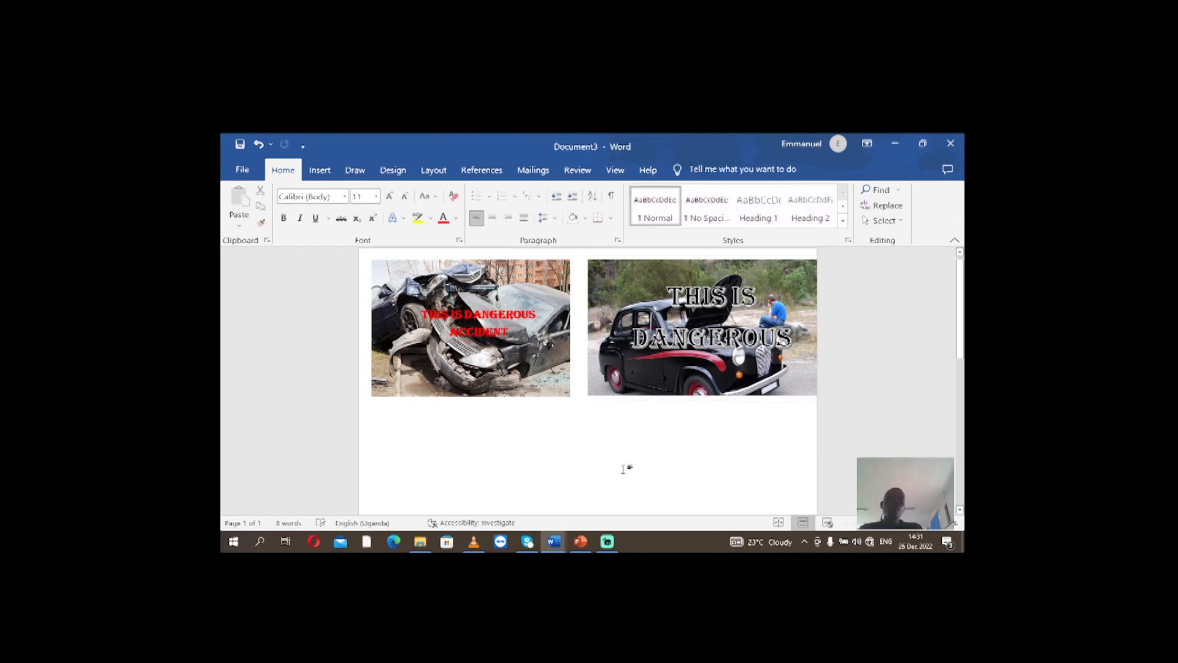